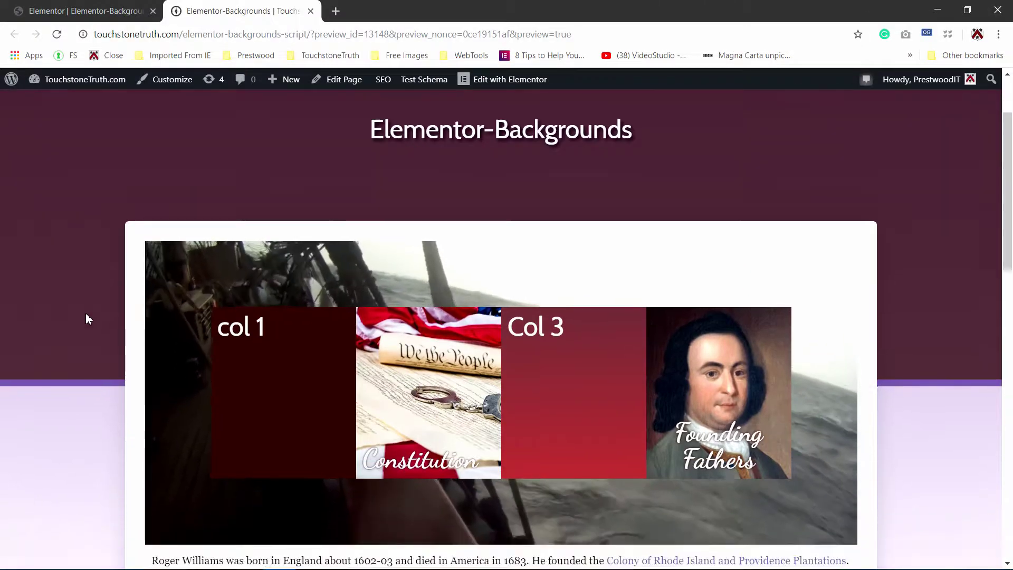
Examine the finished example page's section, column and body backgrounds, from the four-column banner to the Roger Williams images.
scroll(88, 319, "down", 2)
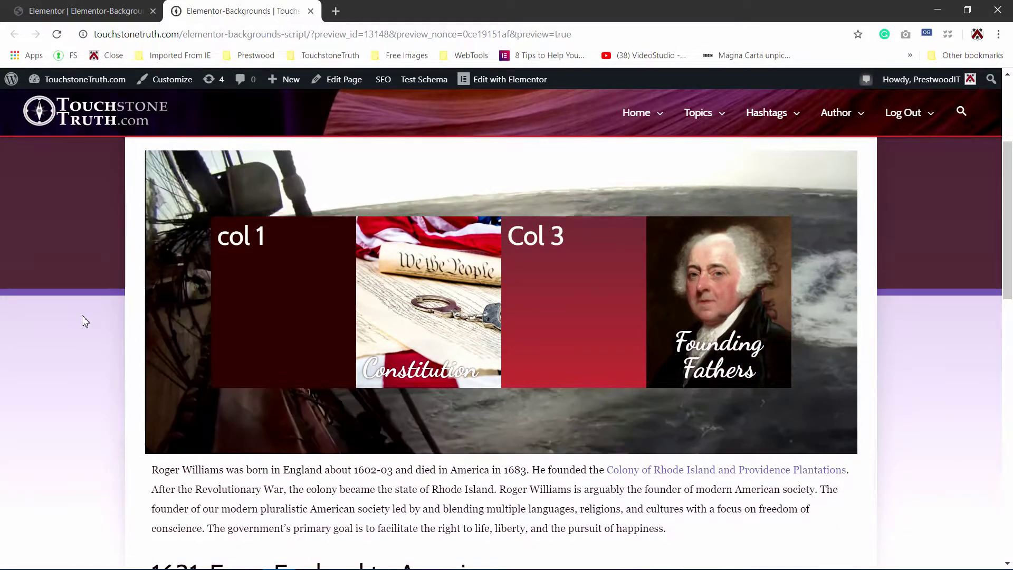
scroll(82, 318, "up", 1)
scroll(99, 312, "up", 1)
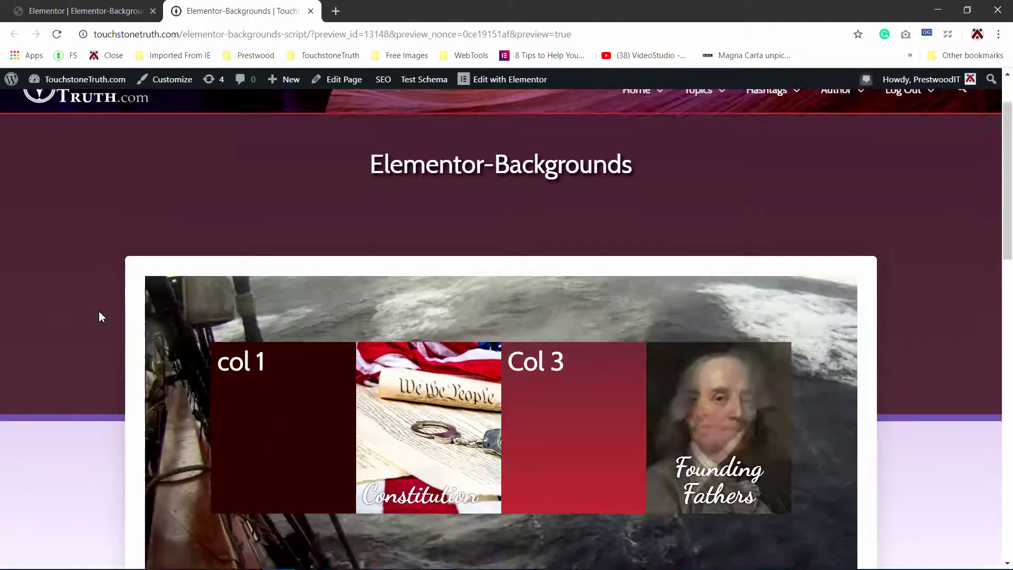
scroll(100, 315, "down", 1)
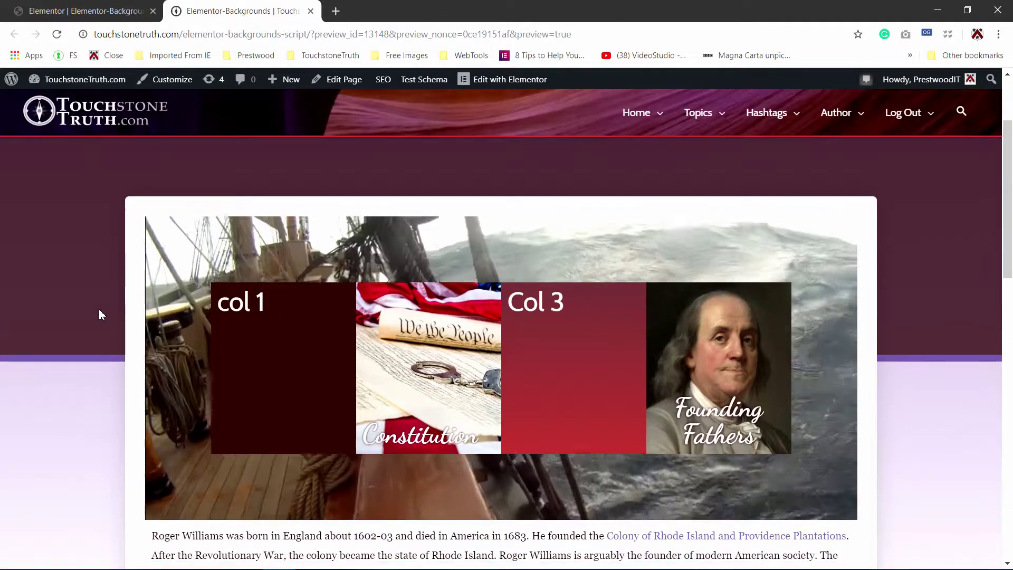
scroll(112, 324, "down", 2)
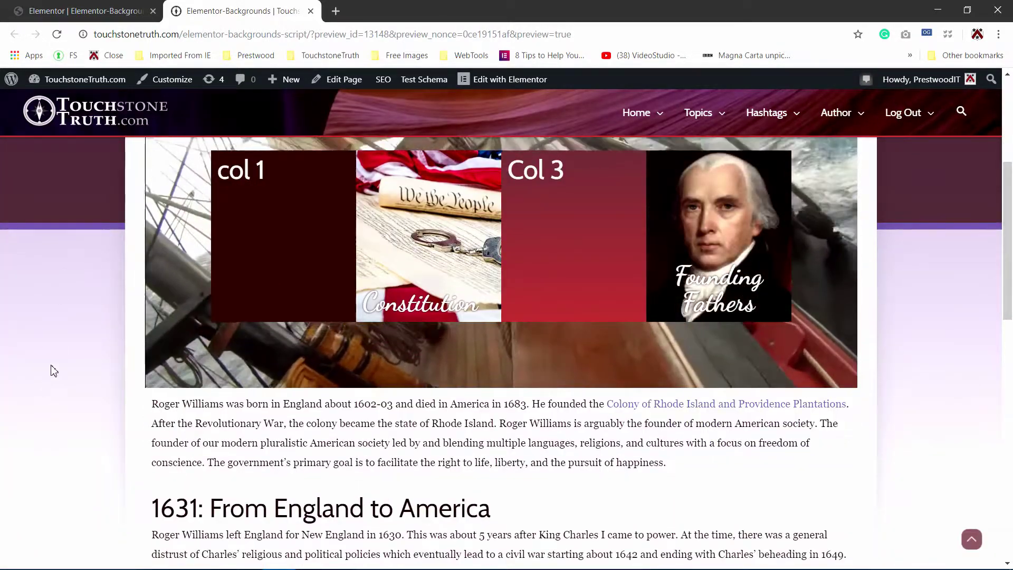
scroll(61, 317, "down", 4)
scroll(61, 317, "down", 4)
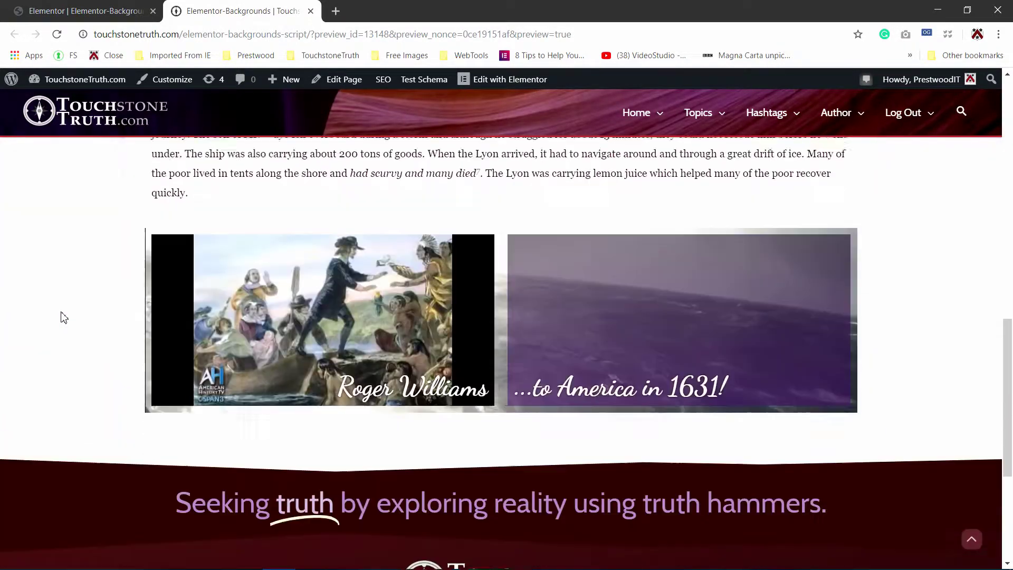
scroll(61, 314, "up", 5)
scroll(61, 313, "down", 4)
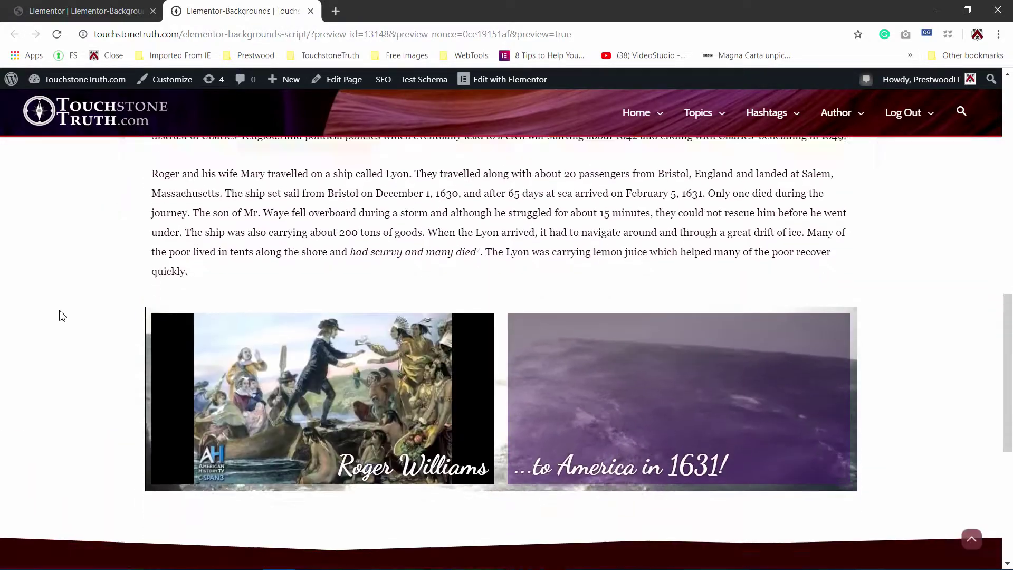
scroll(60, 315, "up", 9)
scroll(57, 317, "up", 2)
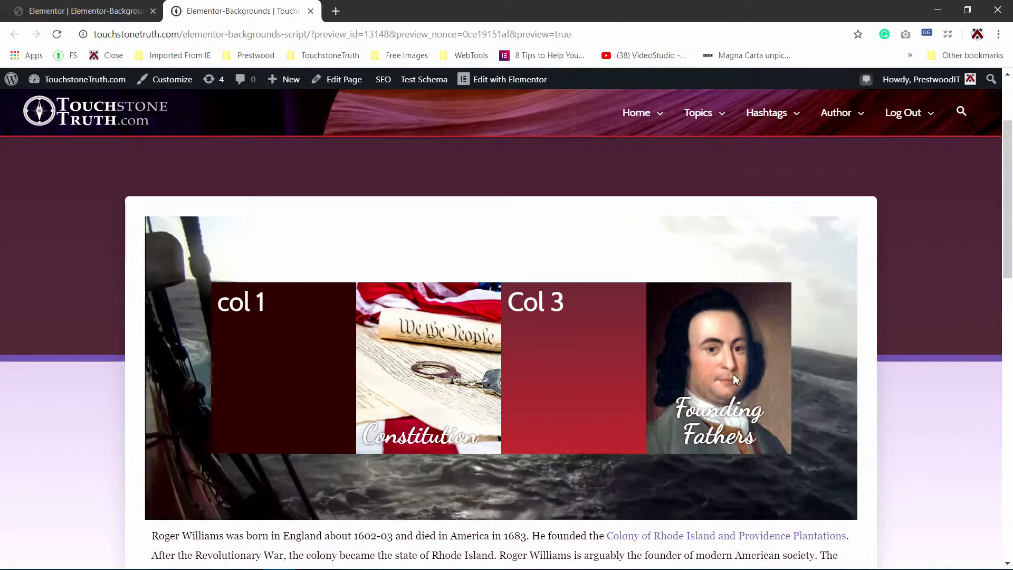
scroll(767, 434, "down", 3)
scroll(767, 434, "down", 10)
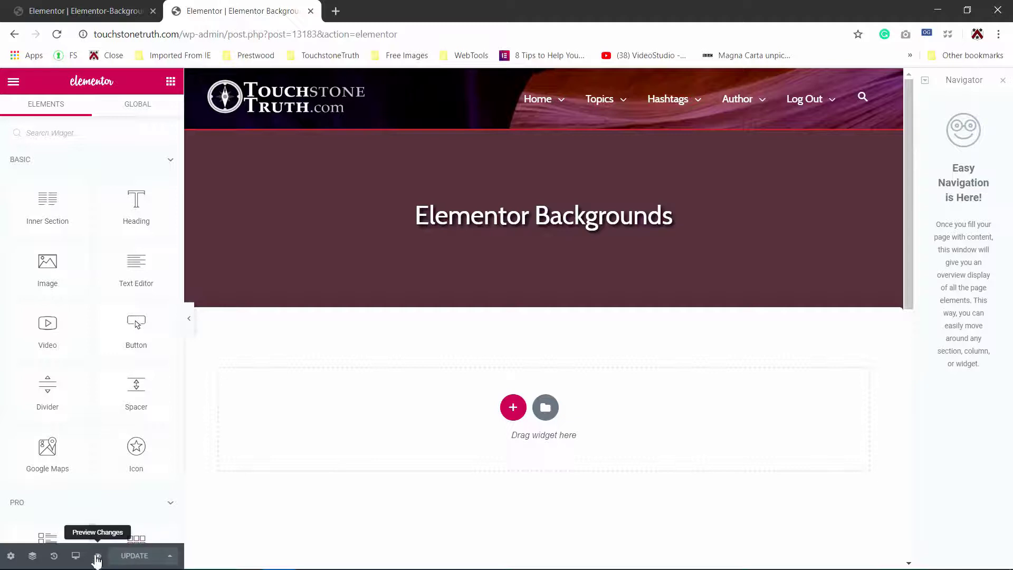
Preview the empty Elementor Backgrounds page, look over its current body background, and return to the editor.
left_click(97, 557)
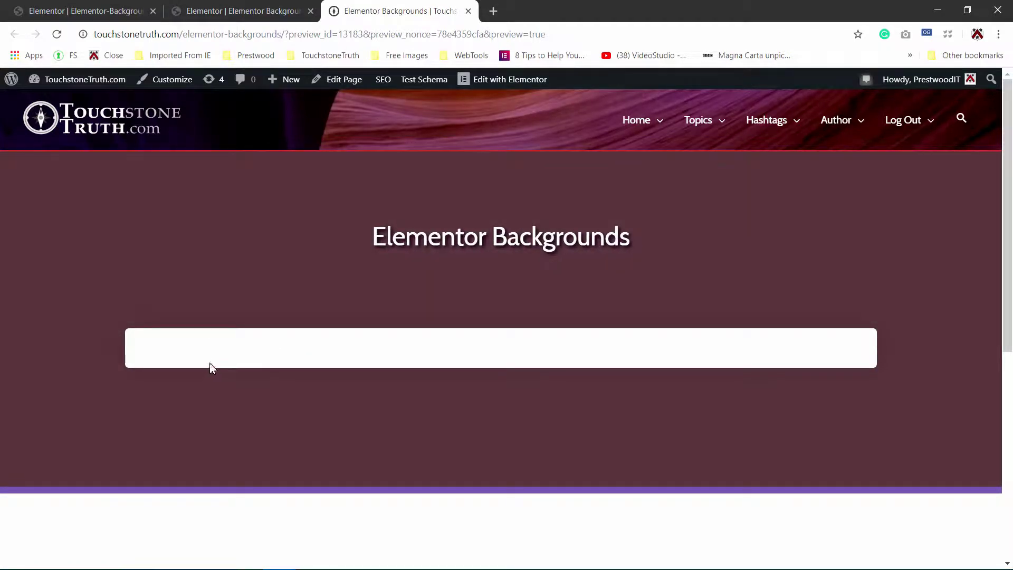
scroll(291, 412, "down", 3)
scroll(165, 281, "up", 2)
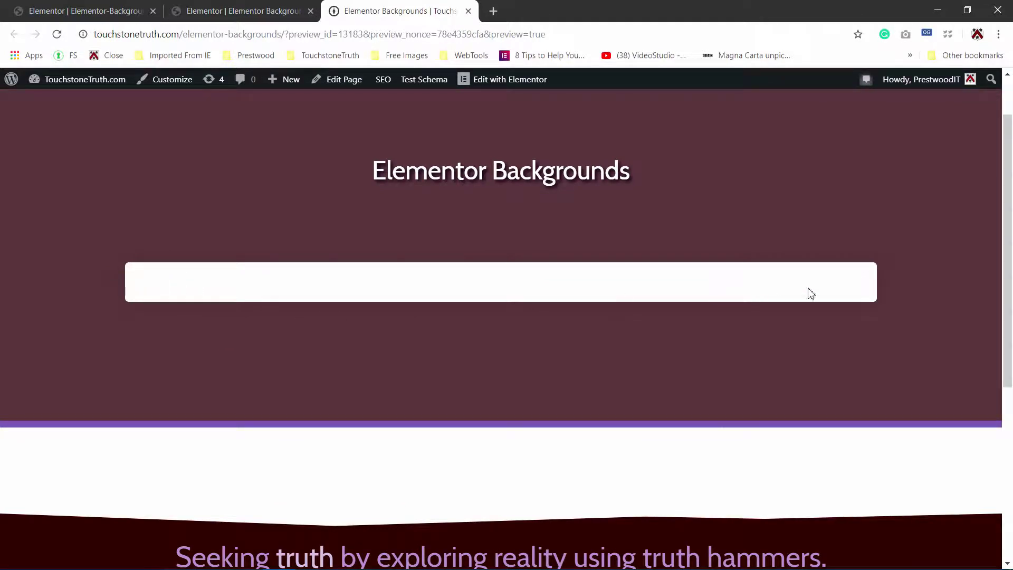
key("ctrl+shift+Tab")
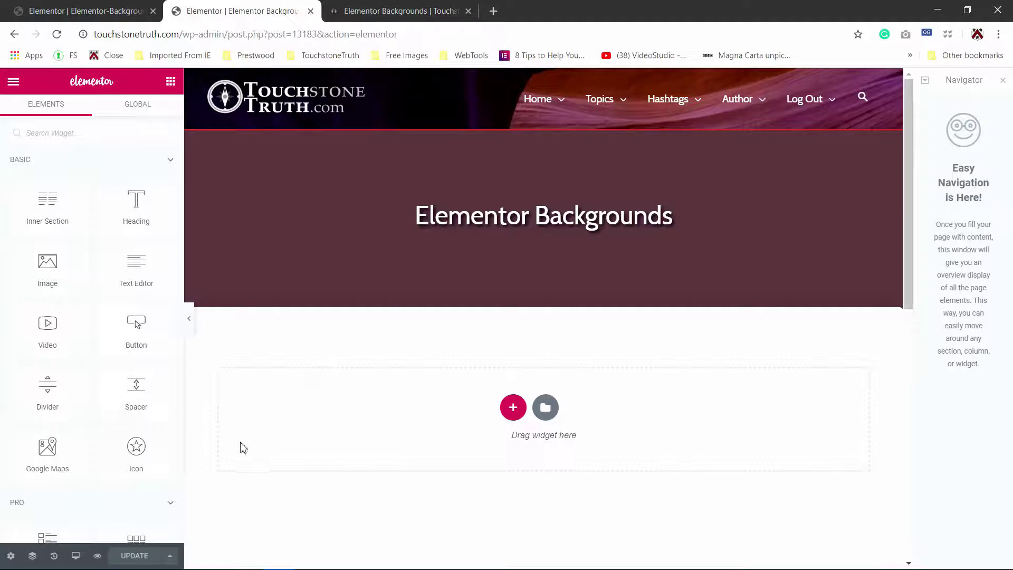
In the page settings, give the page body a classic background in purple #ab91c5.
left_click(11, 557)
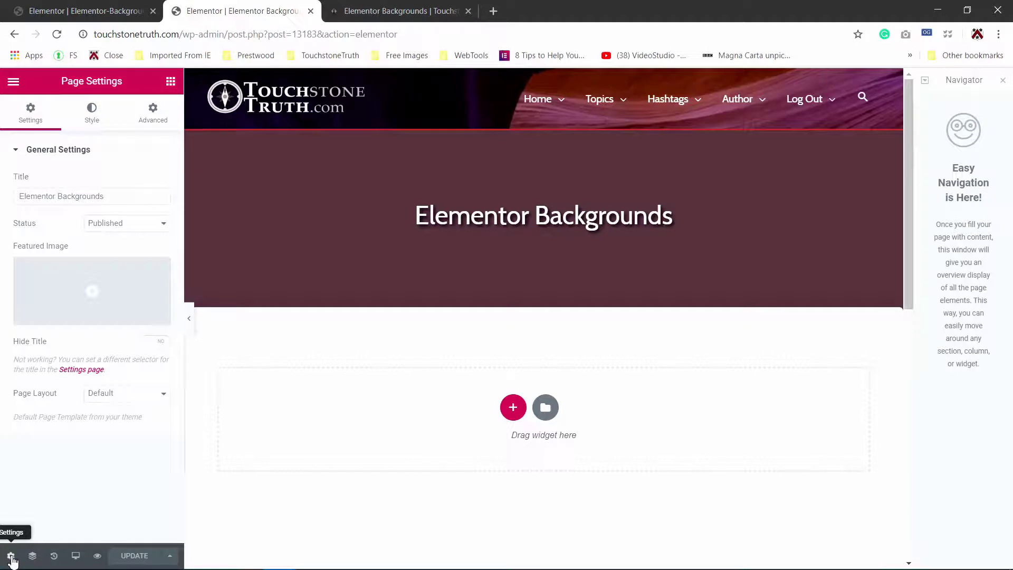
left_click(92, 121)
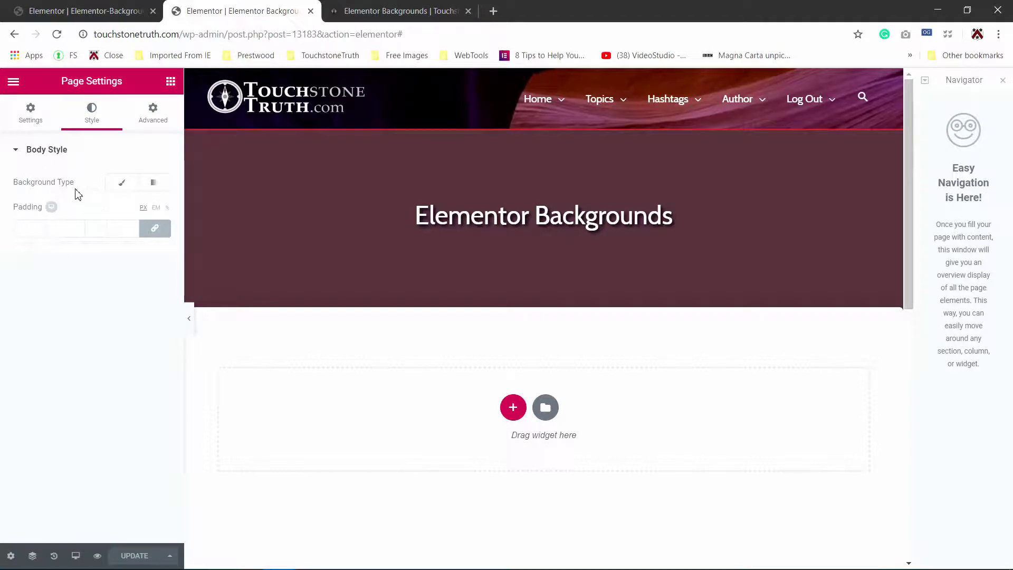
left_click(121, 186)
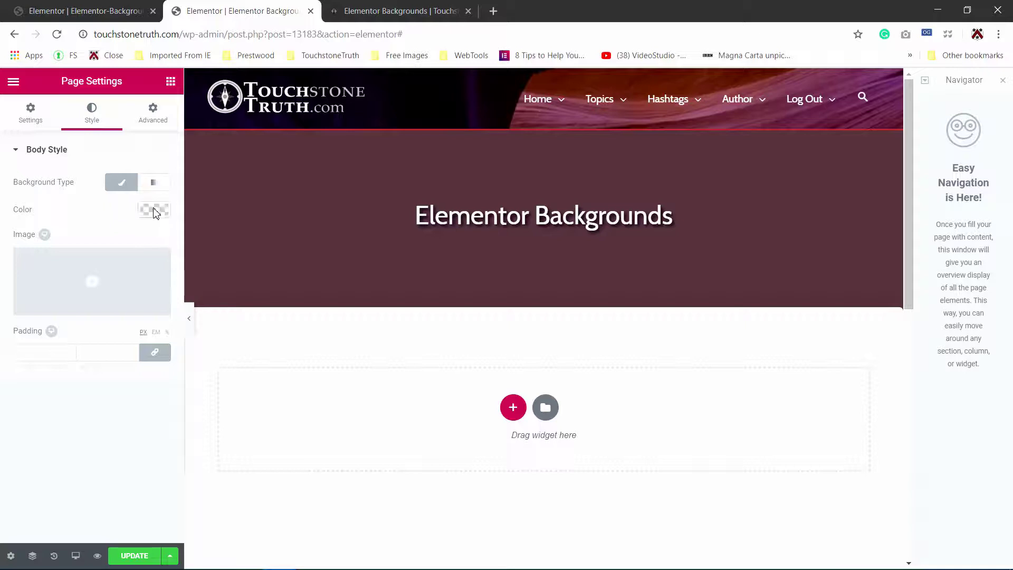
mouse_move(103, 284)
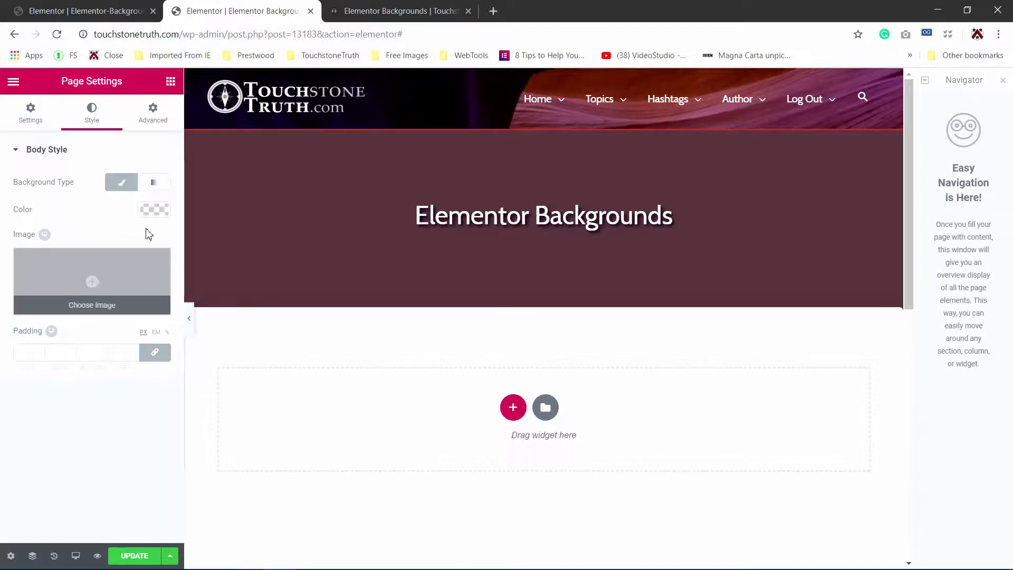
left_click(154, 184)
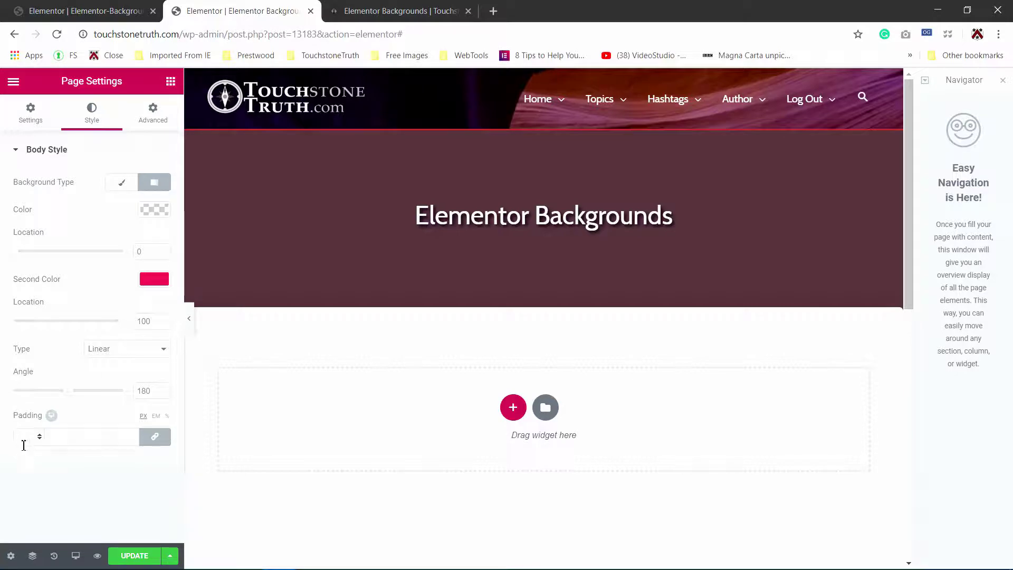
left_click(122, 182)
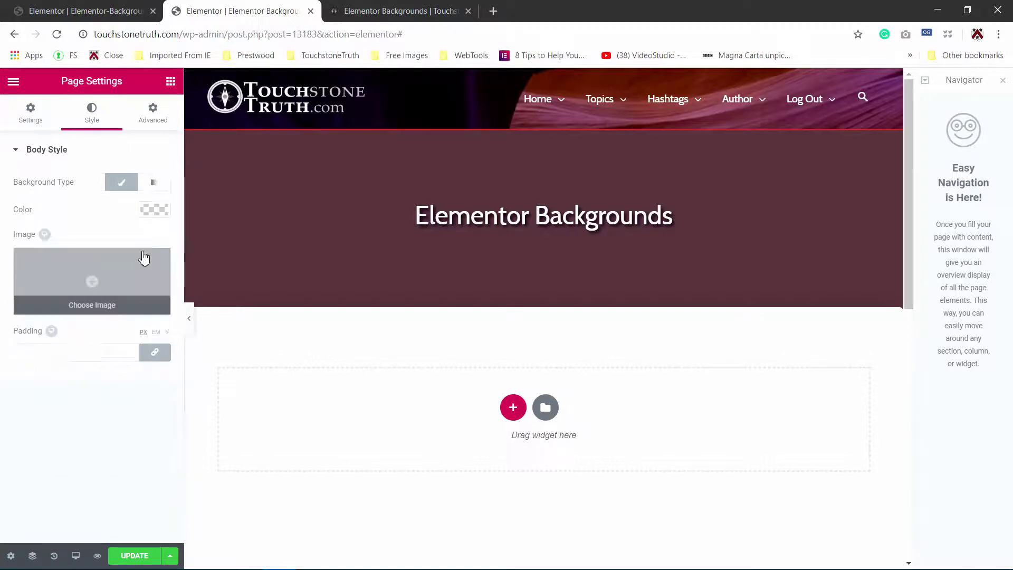
left_click(143, 208)
left_click(7, 400)
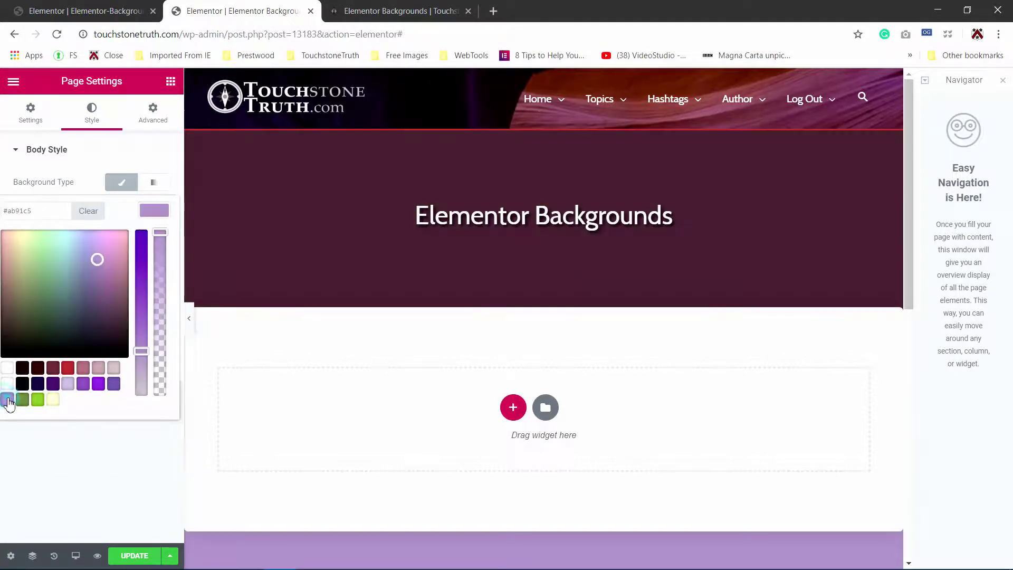
left_click(156, 213)
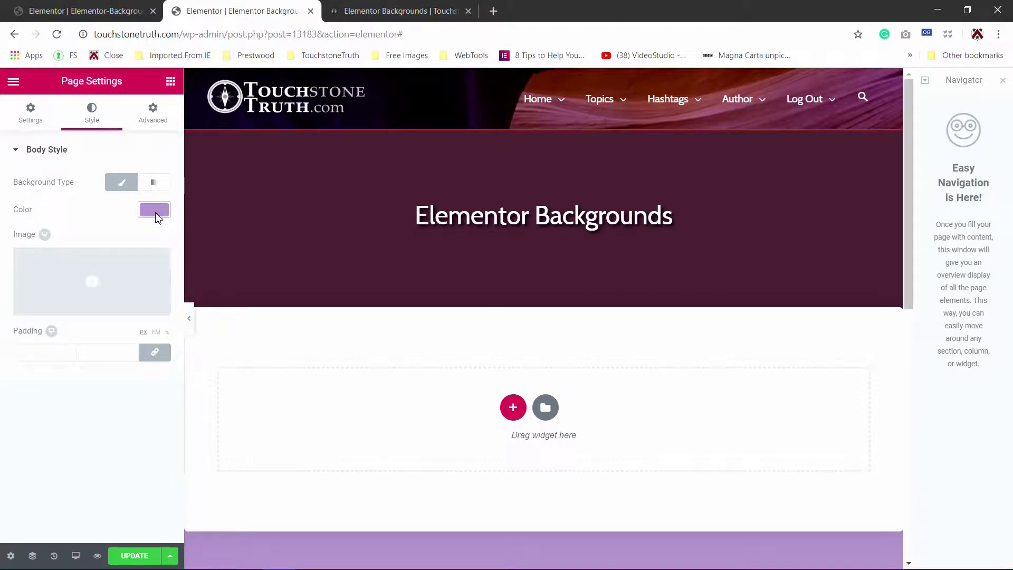
Try a body padding of 100 px on all four sides and clear it again.
left_click(30, 355)
type("100")
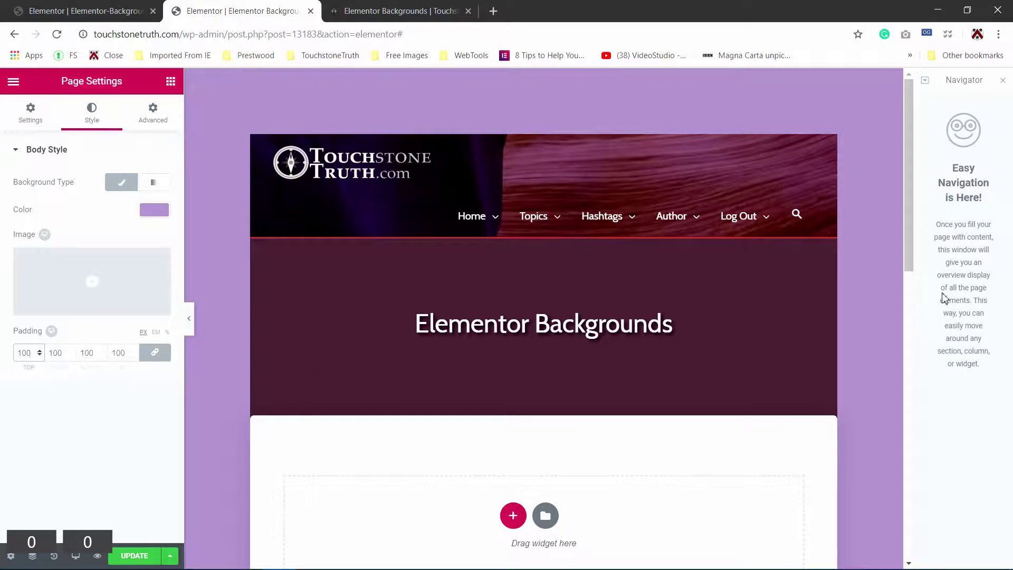
left_click_drag(906, 178, 952, 182)
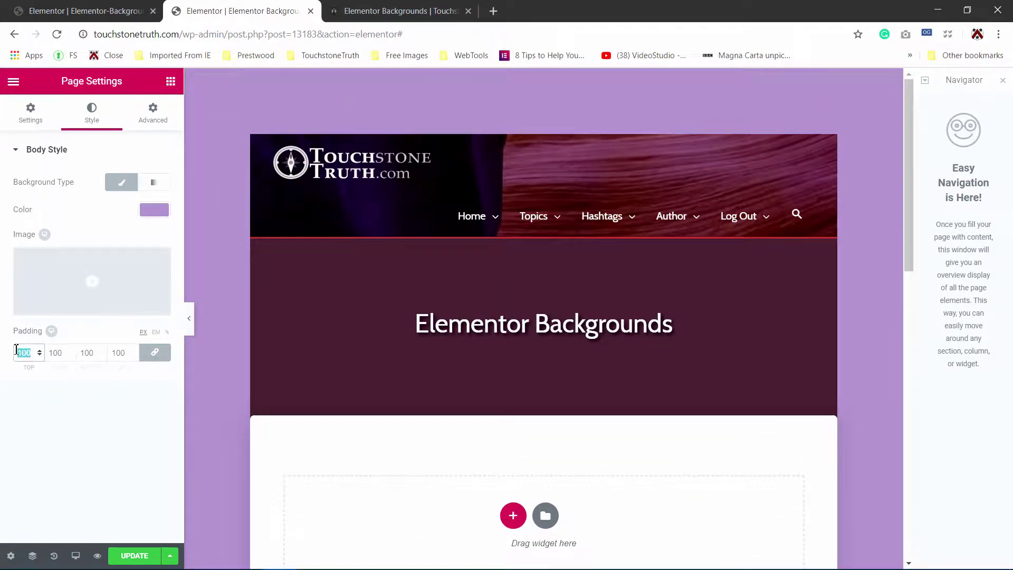
key("BackSpace")
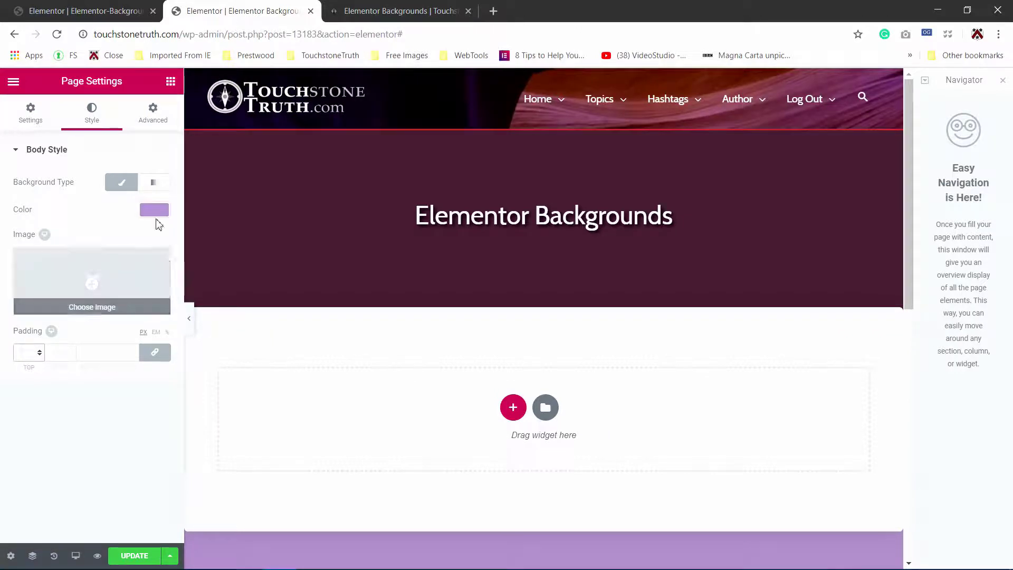
Switch the body background to a gradient with second color #fffefe located at 50.
left_click(157, 183)
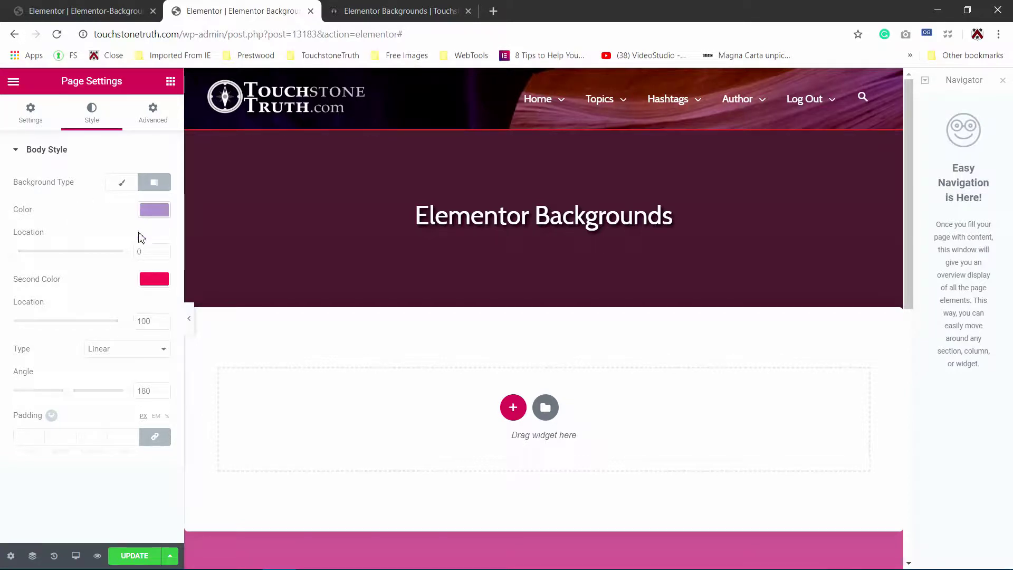
left_click(154, 279)
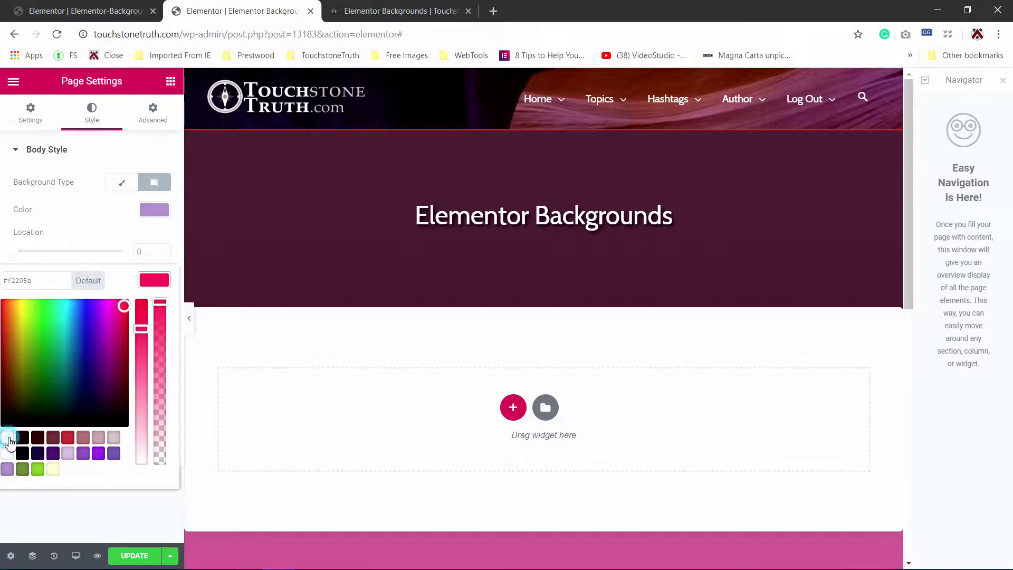
left_click(8, 437)
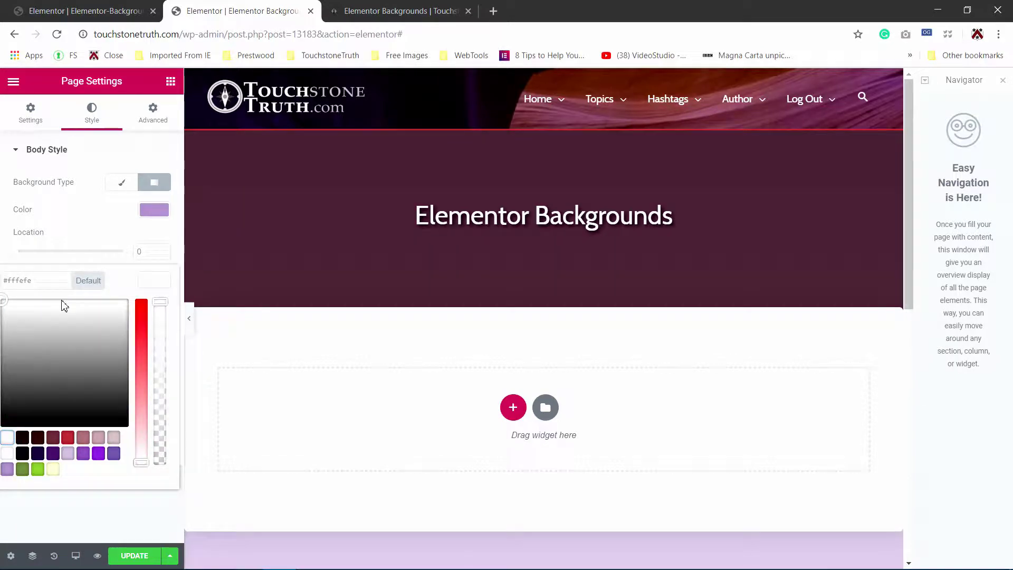
left_click(156, 280)
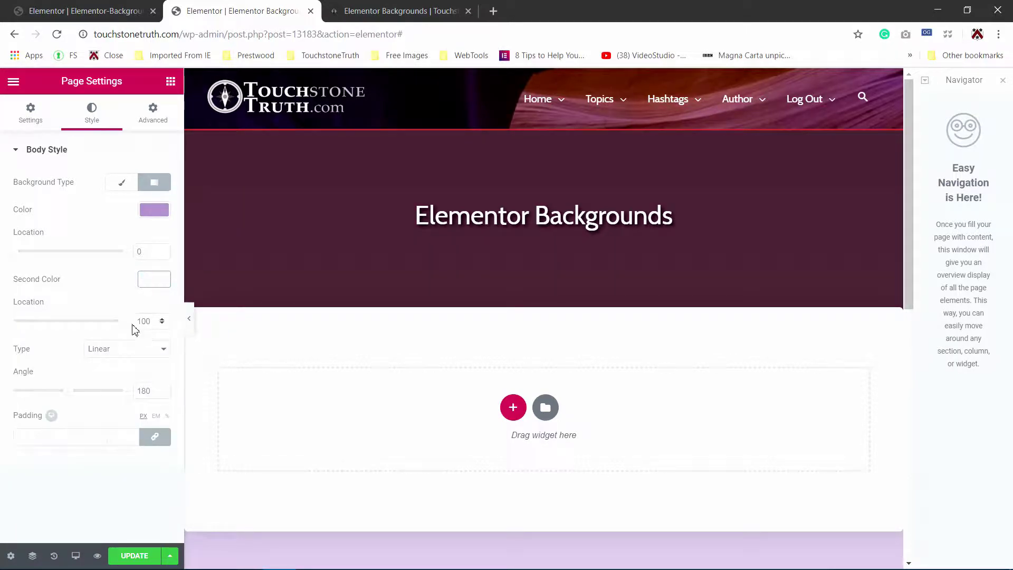
left_click_drag(152, 326, 123, 328)
type("50")
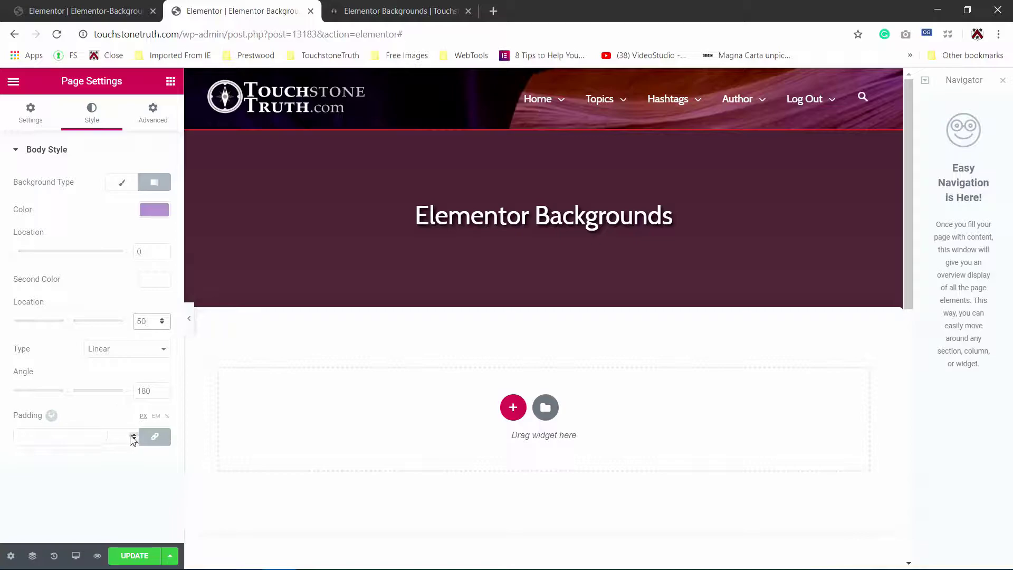
Add a section with four equal columns and give it a video background using the copied YouTube link.
left_click(513, 407)
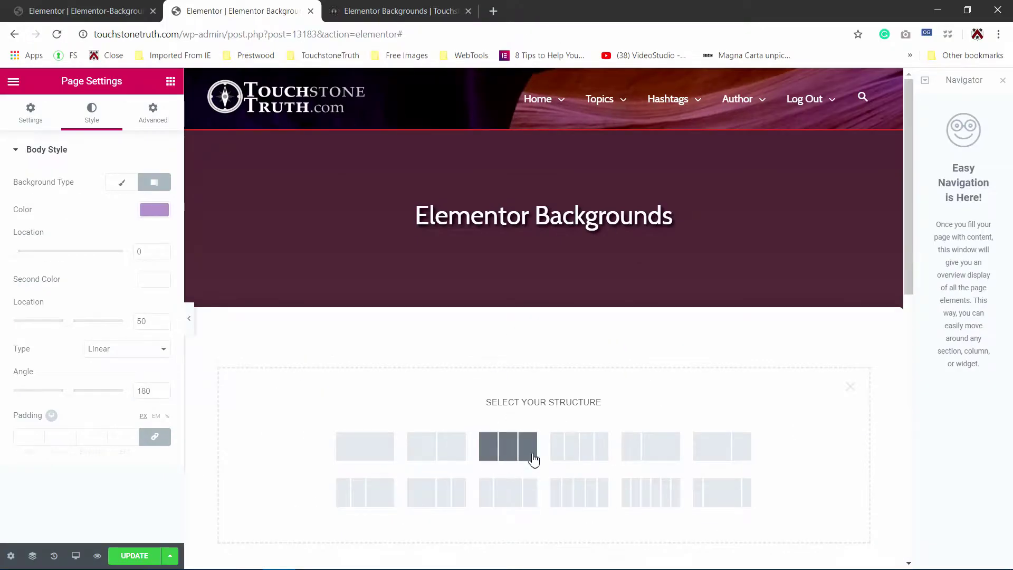
left_click(586, 455)
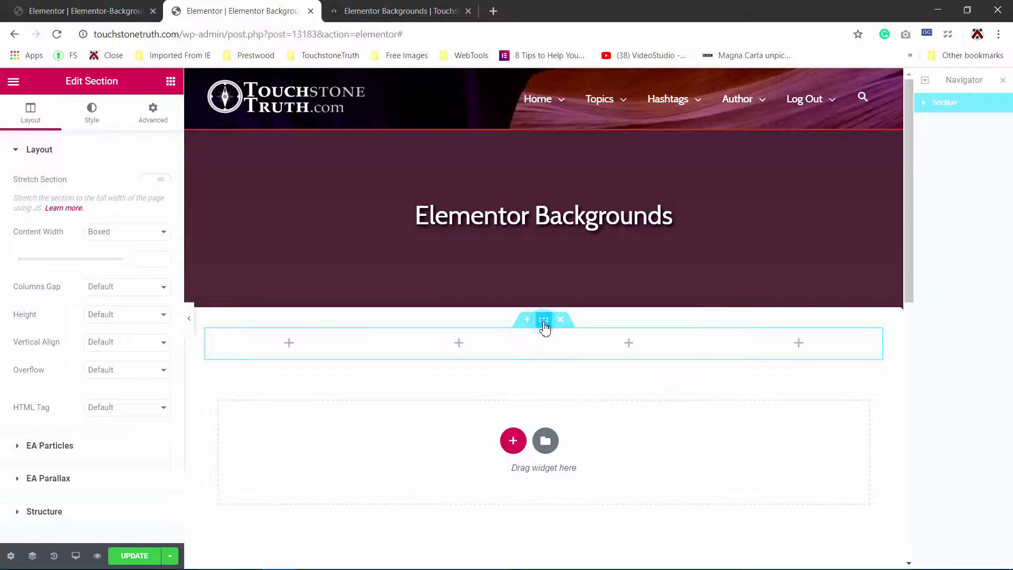
left_click(98, 116)
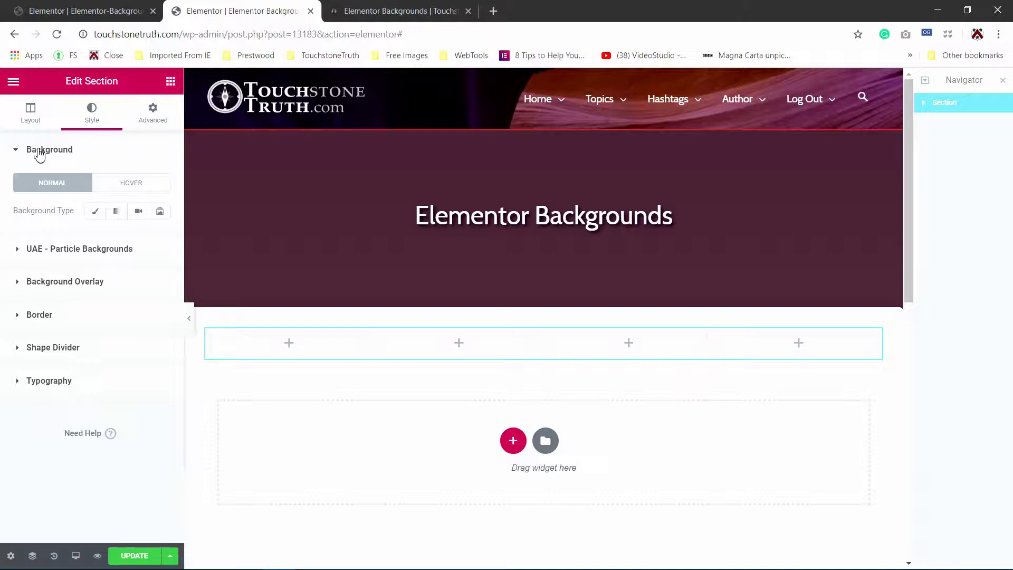
left_click(139, 212)
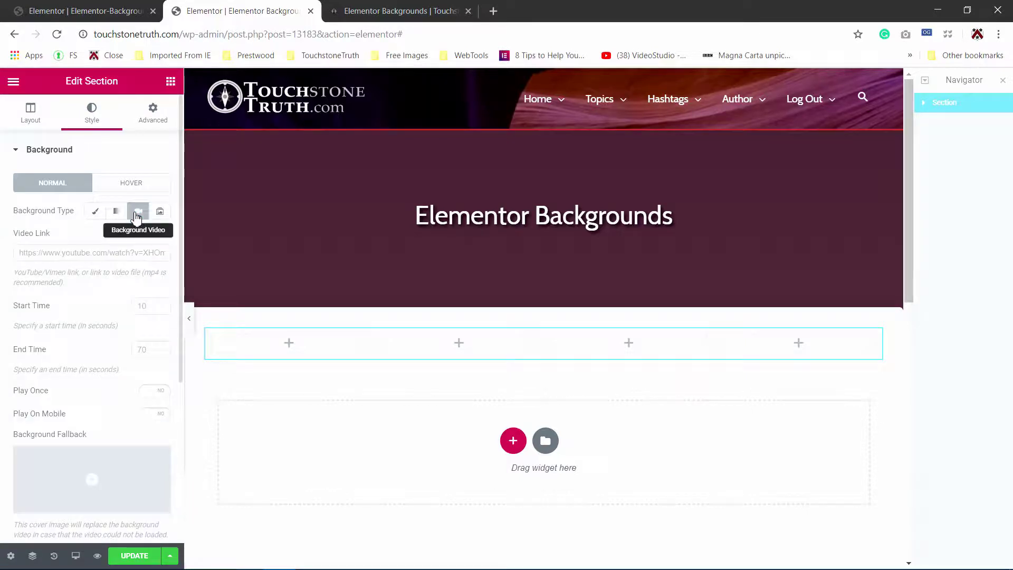
left_click(33, 255)
key("ctrl+v")
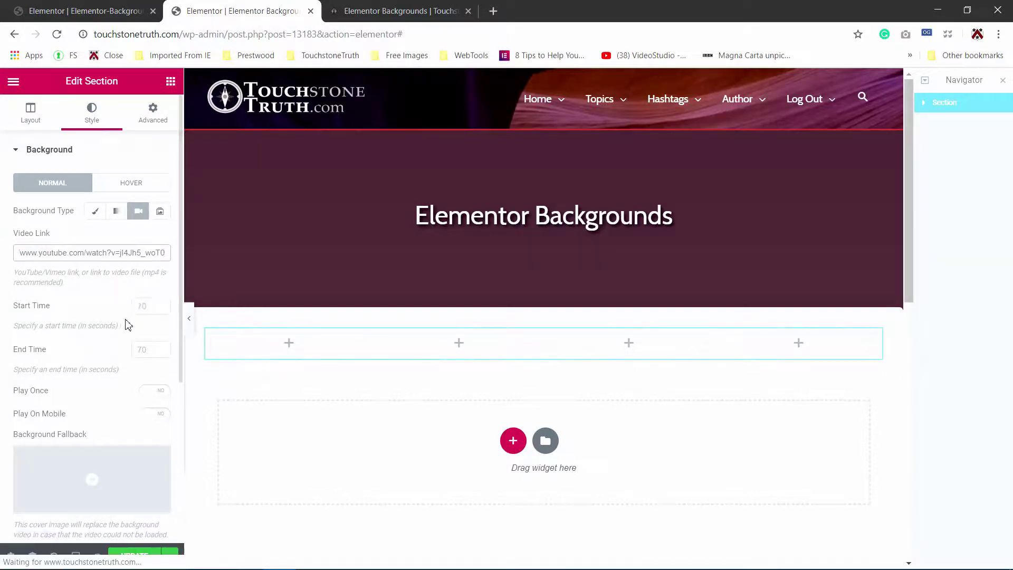
Set the section's background video to start at 77 seconds and end at 110 seconds.
left_click(147, 305)
type("77")
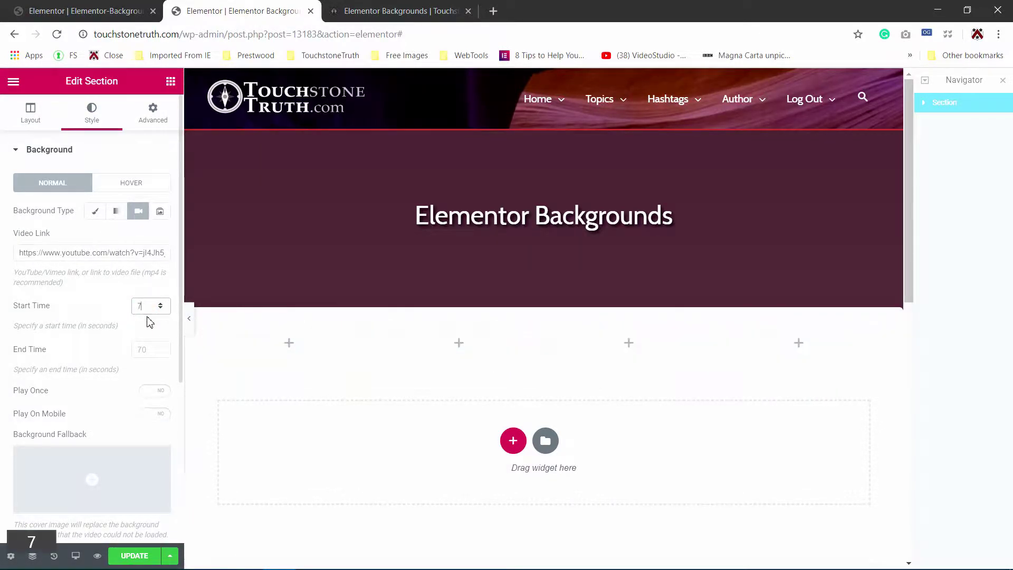
left_click(144, 352)
type("1")
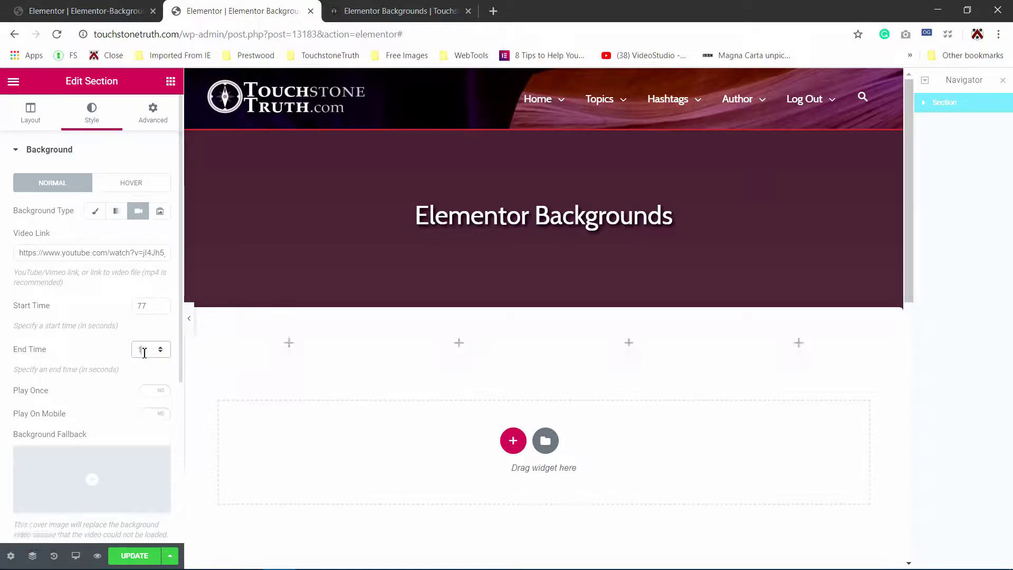
type("10")
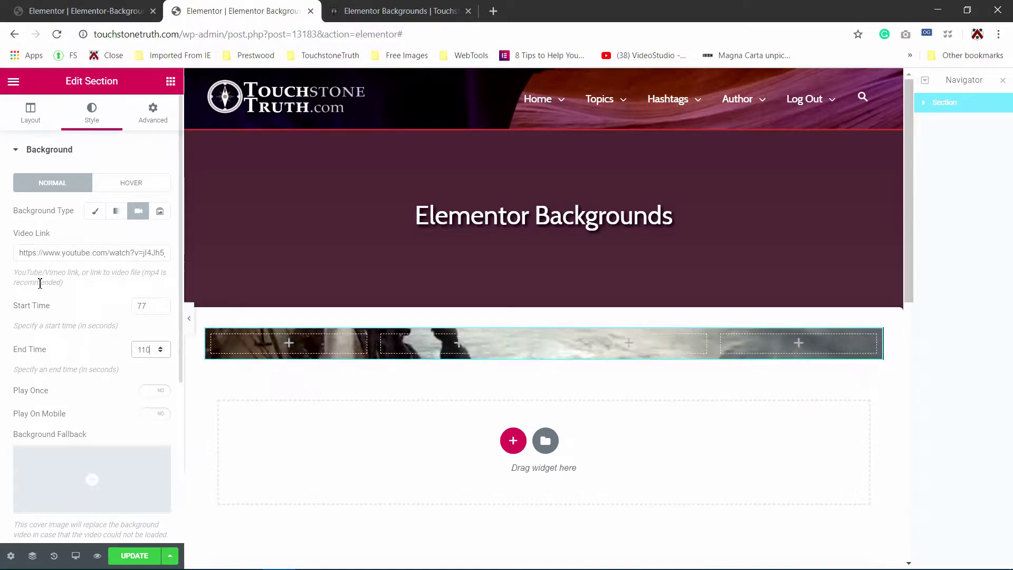
Try the Play On Mobile option for the section's background video and switch it off again.
left_click_drag(18, 273, 79, 272)
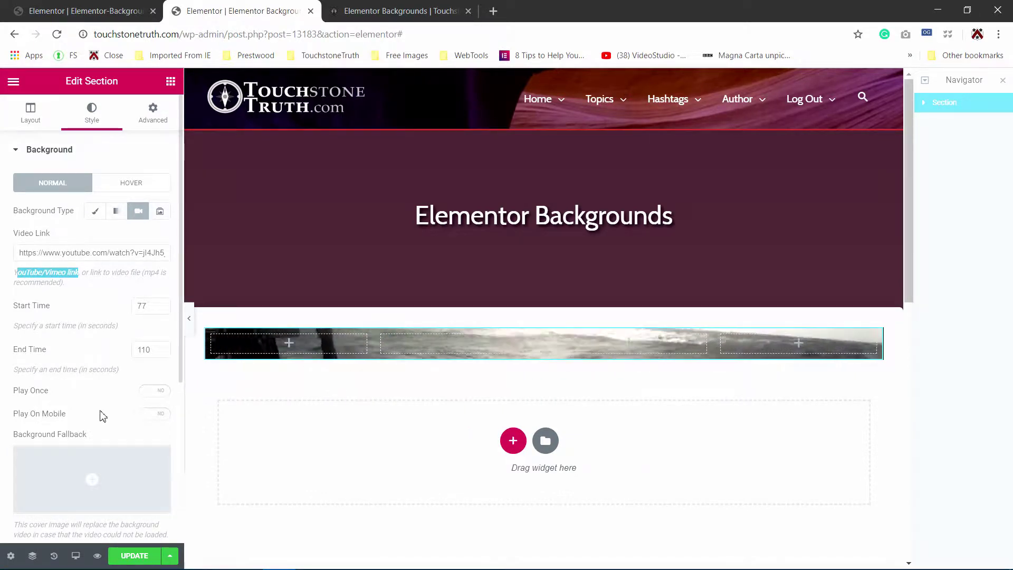
left_click(161, 417)
scroll(103, 422, "down", 2)
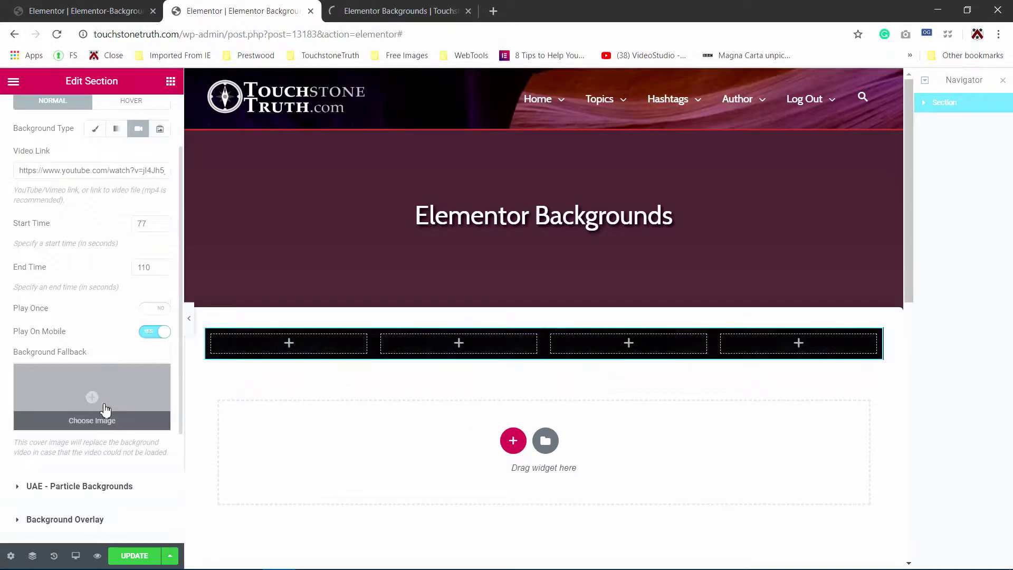
left_click(150, 335)
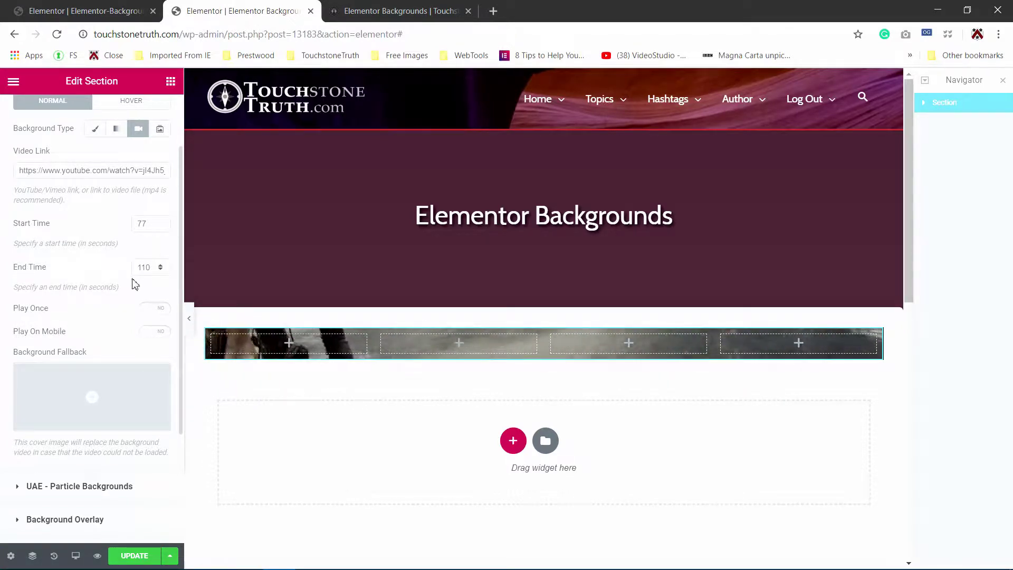
Preview the video section at tablet and mobile sizes and return to the desktop view.
left_click(72, 559)
left_click(71, 508)
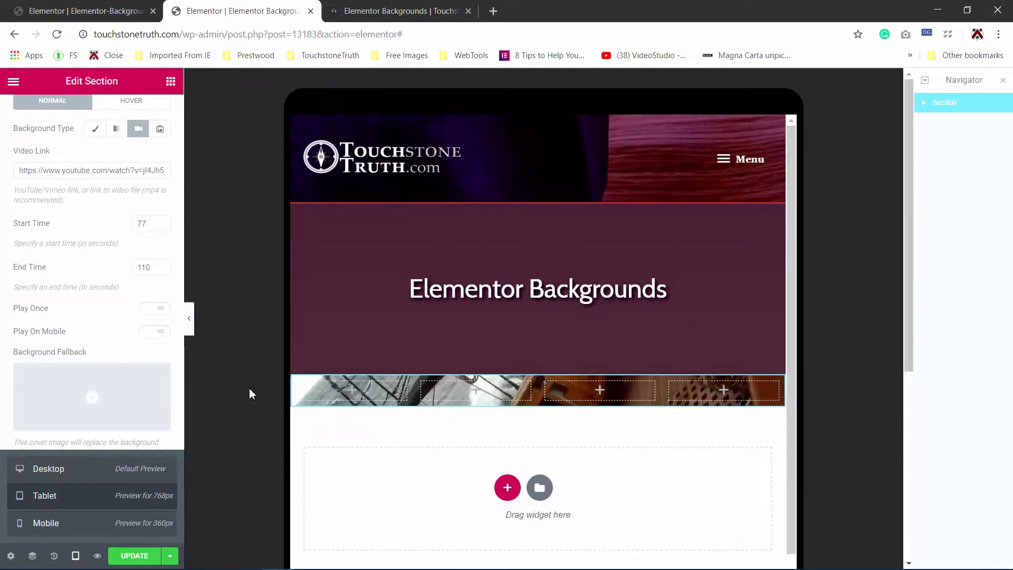
left_click(74, 523)
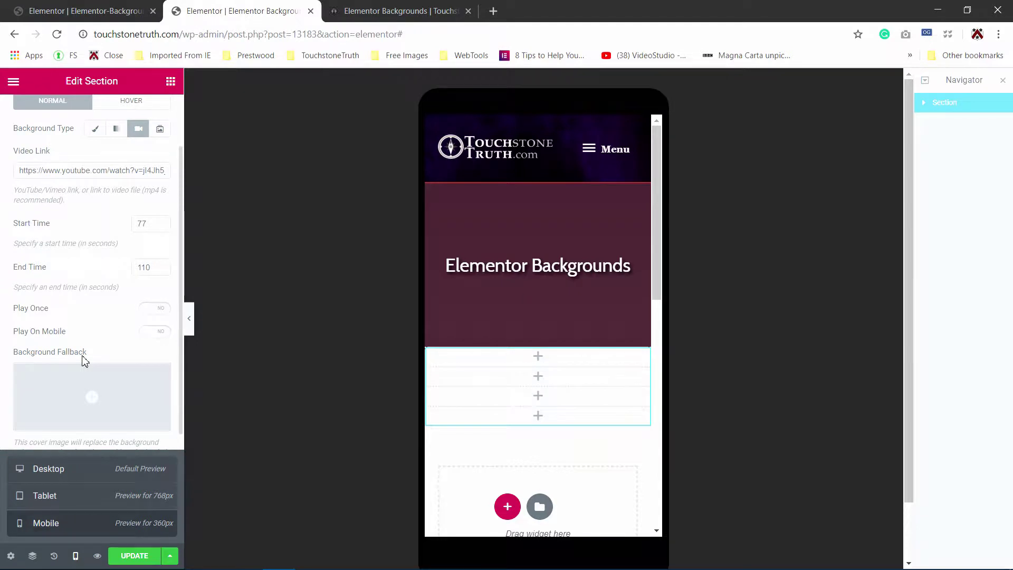
left_click(65, 469)
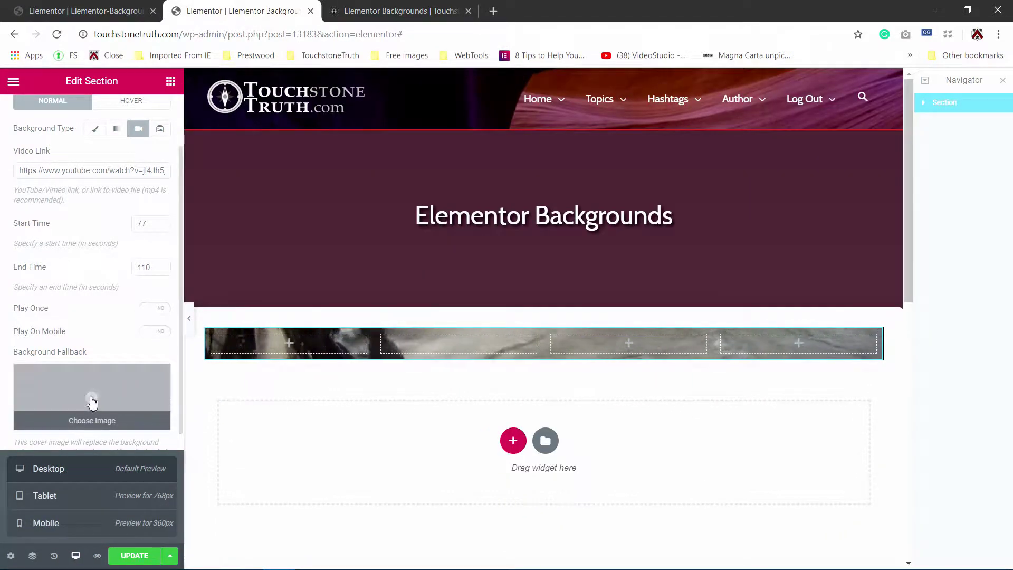
Set the section's background fallback to the Dublin Long Room library image from the media library.
left_click(89, 402)
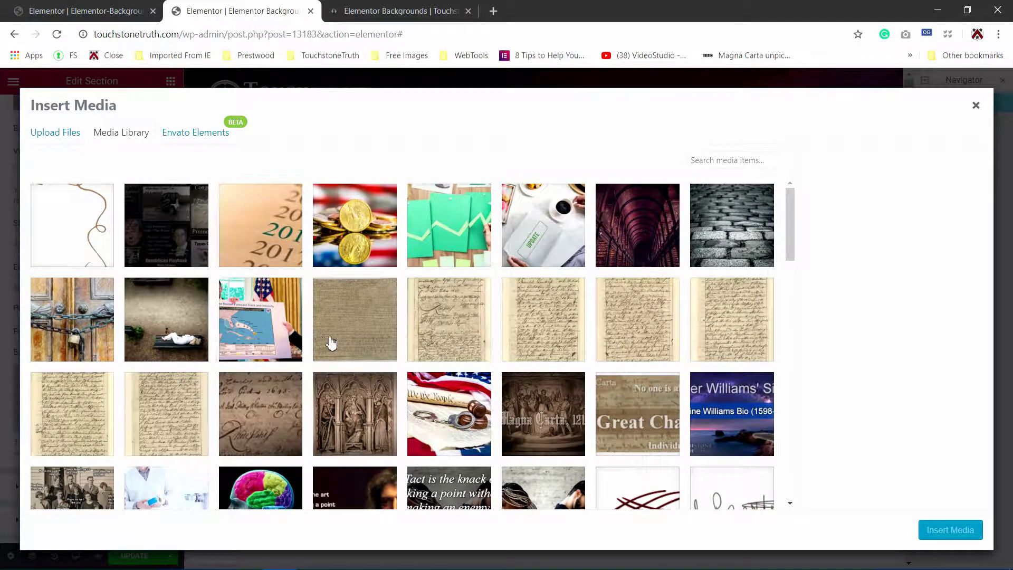
left_click(662, 231)
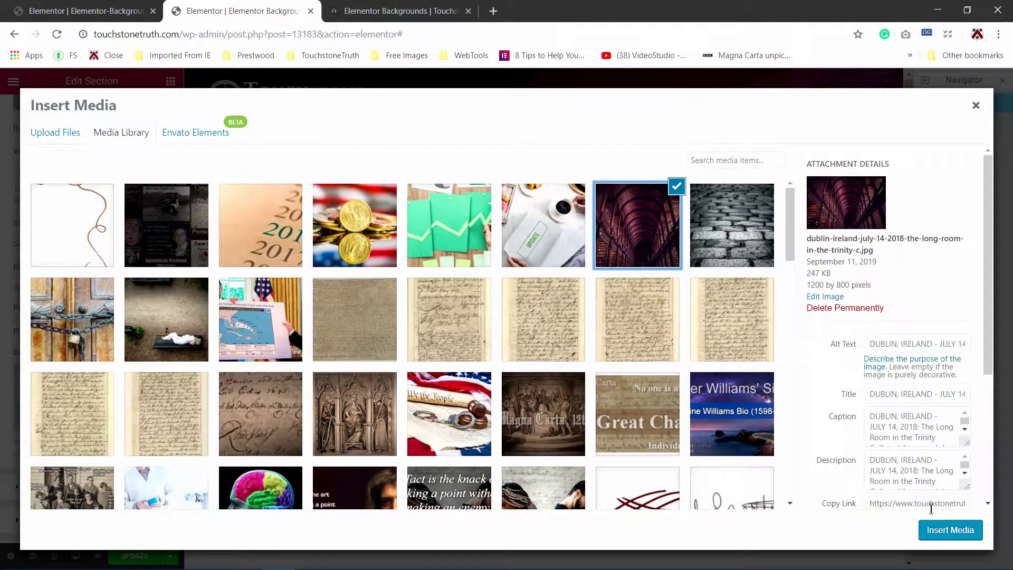
left_click(938, 534)
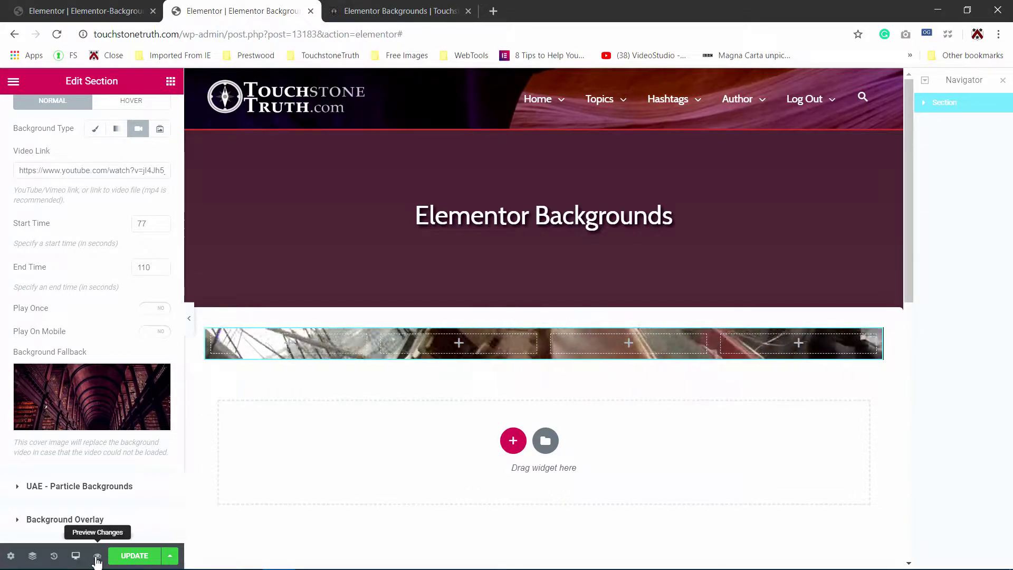
Check the section's fallback image in the tablet and mobile previews.
left_click(75, 555)
left_click(74, 496)
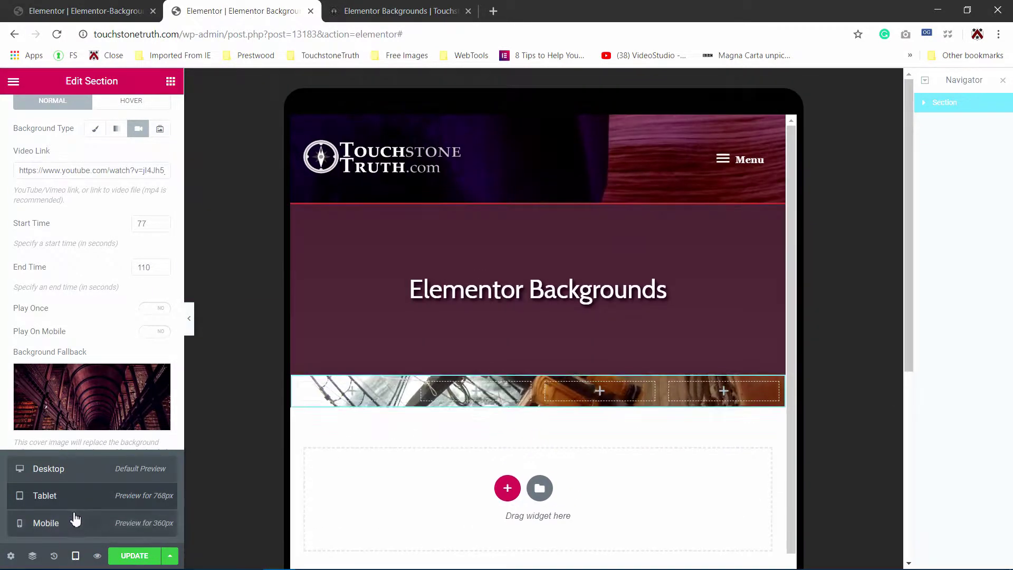
left_click(67, 524)
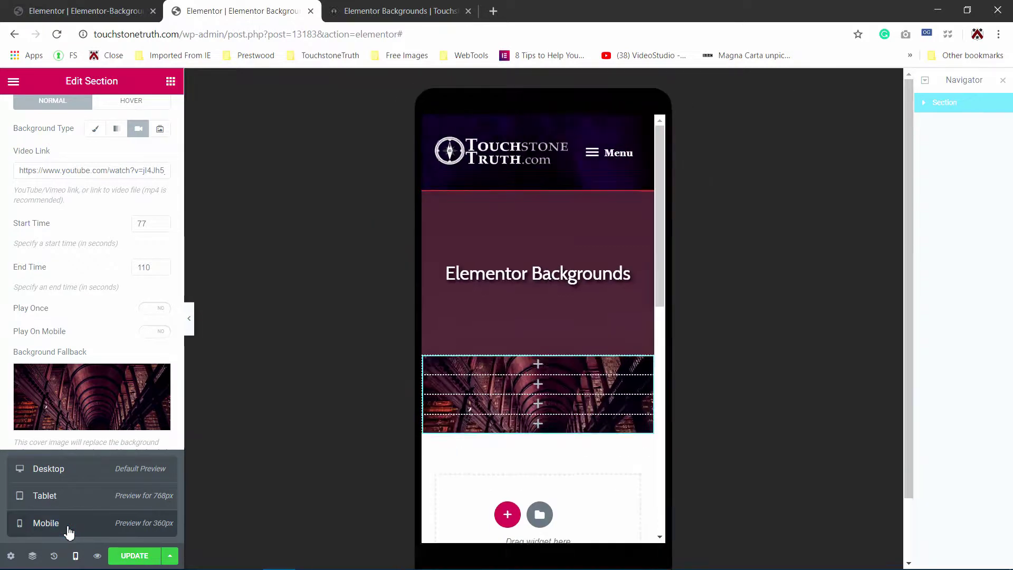
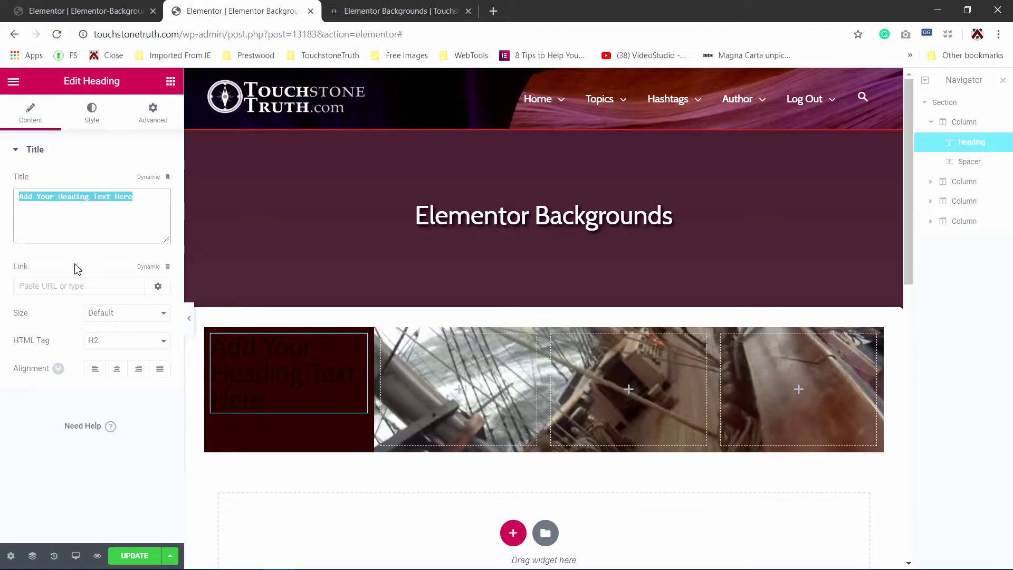
Title the first column's heading "col 1" and set the section's heading color to white.
type("col 1")
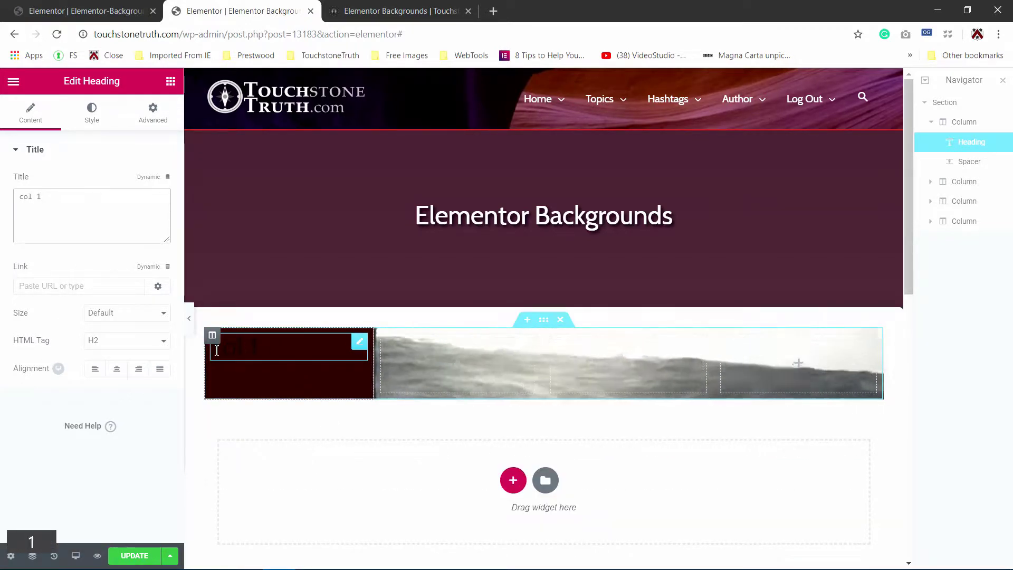
left_click(544, 320)
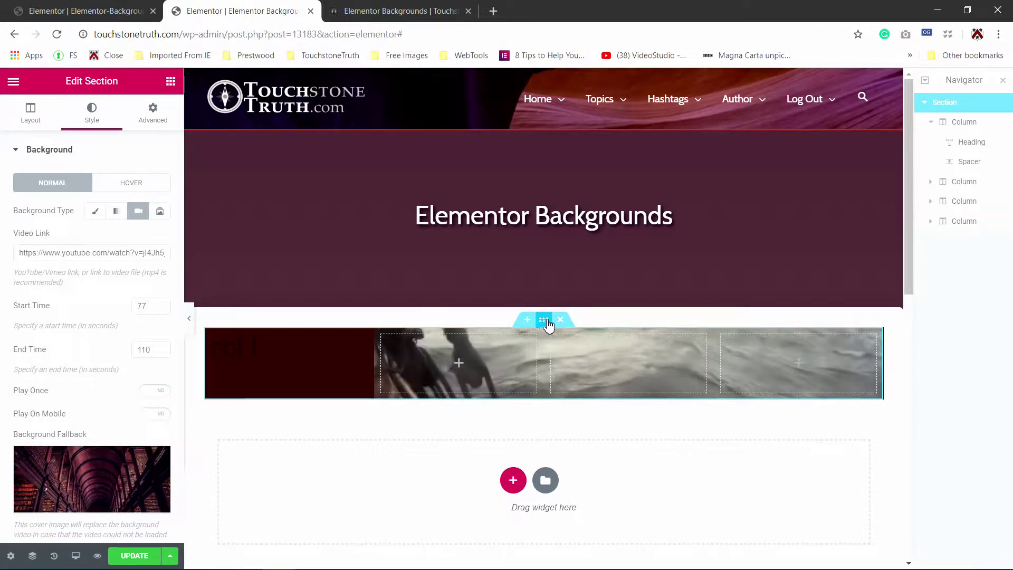
scroll(87, 426, "down", 5)
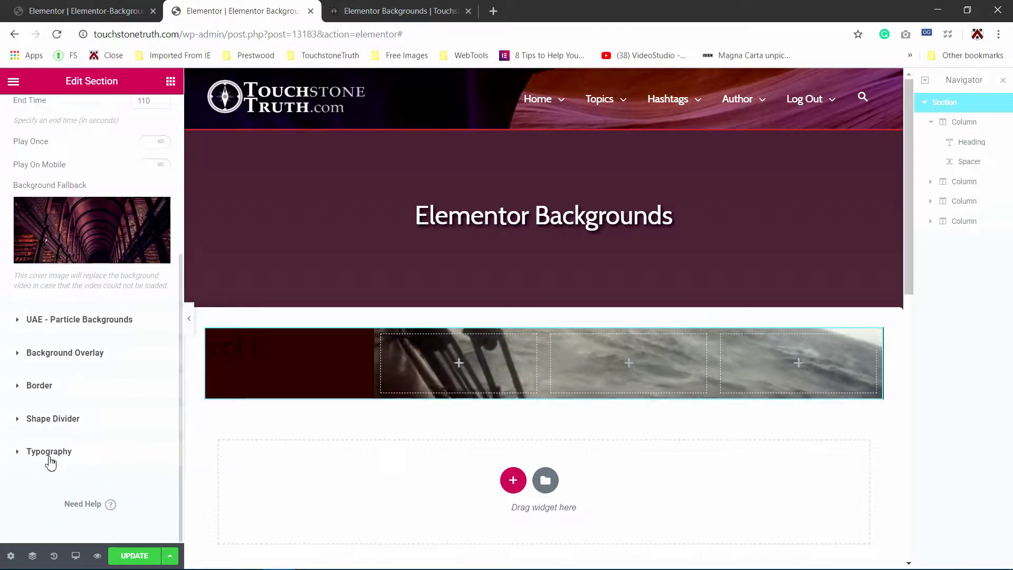
left_click(51, 460)
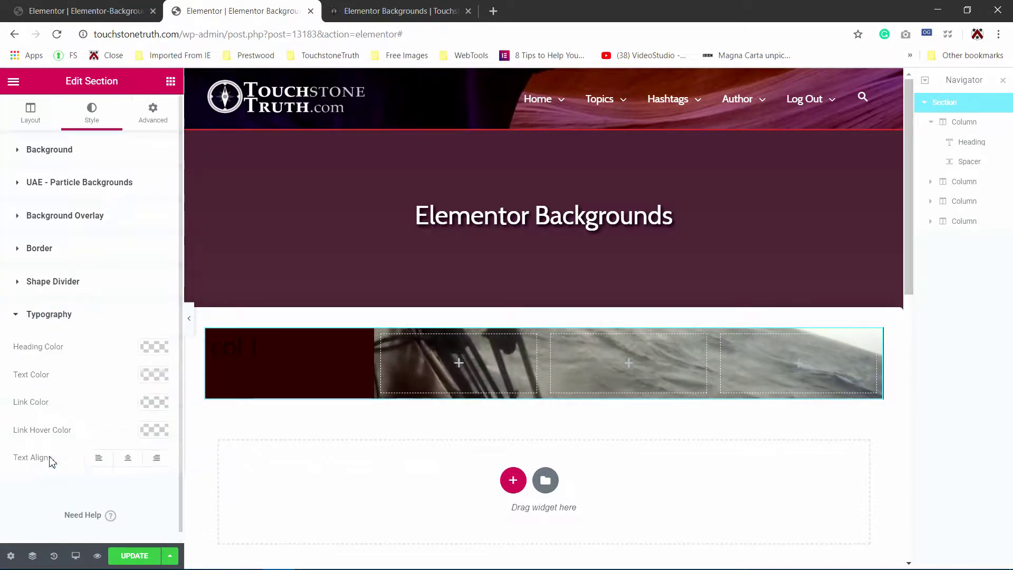
left_click(156, 346)
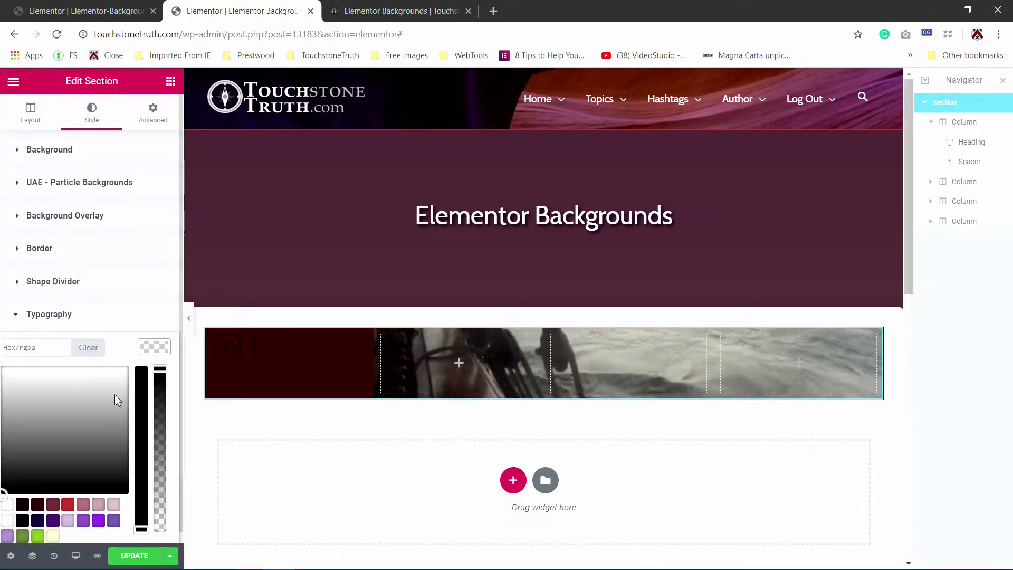
left_click(7, 505)
left_click(149, 350)
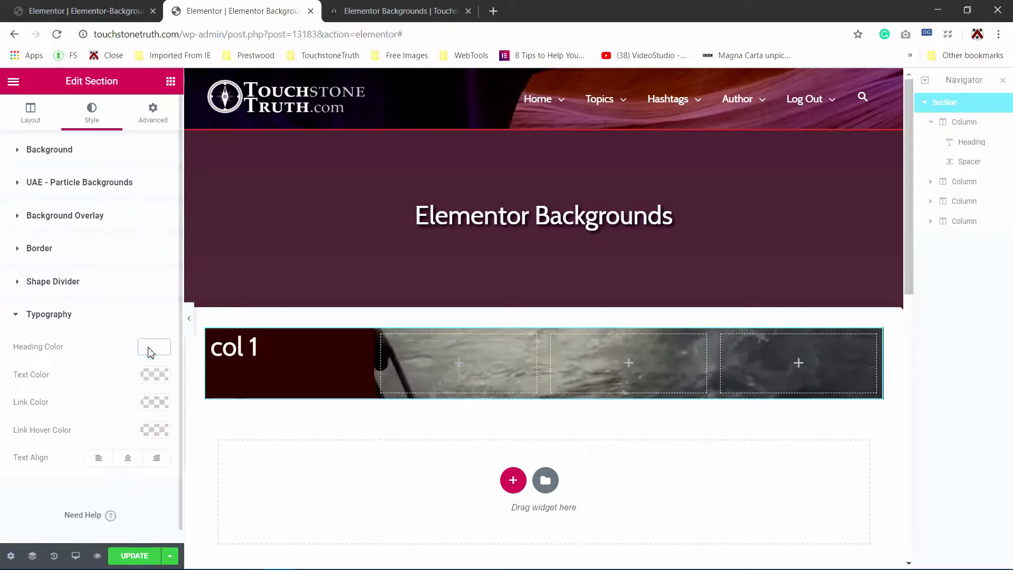
Change the HTML tag of the "col 1" heading to H3.
left_click(252, 348)
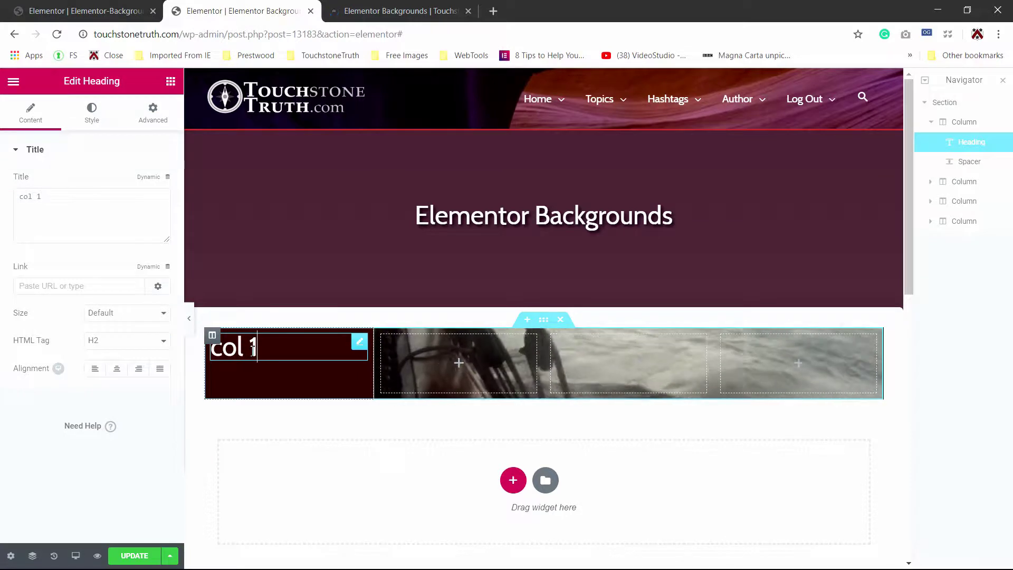
left_click(97, 342)
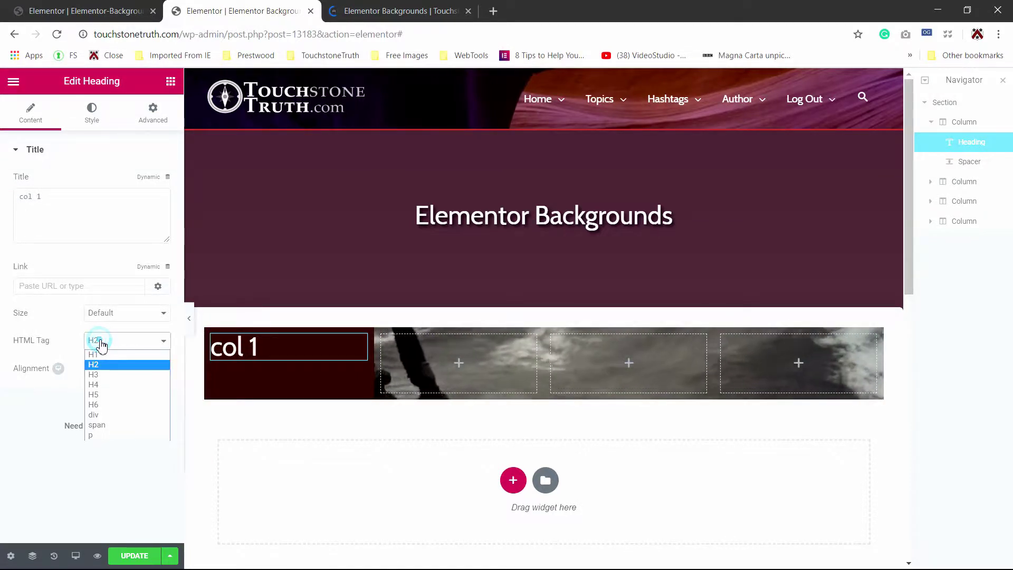
left_click(100, 375)
Give the second column a classic background with the image constitution-gavel-and-handcuffs.jpg, sized to Cover.
left_click(401, 369)
scroll(735, 316, "down", 4)
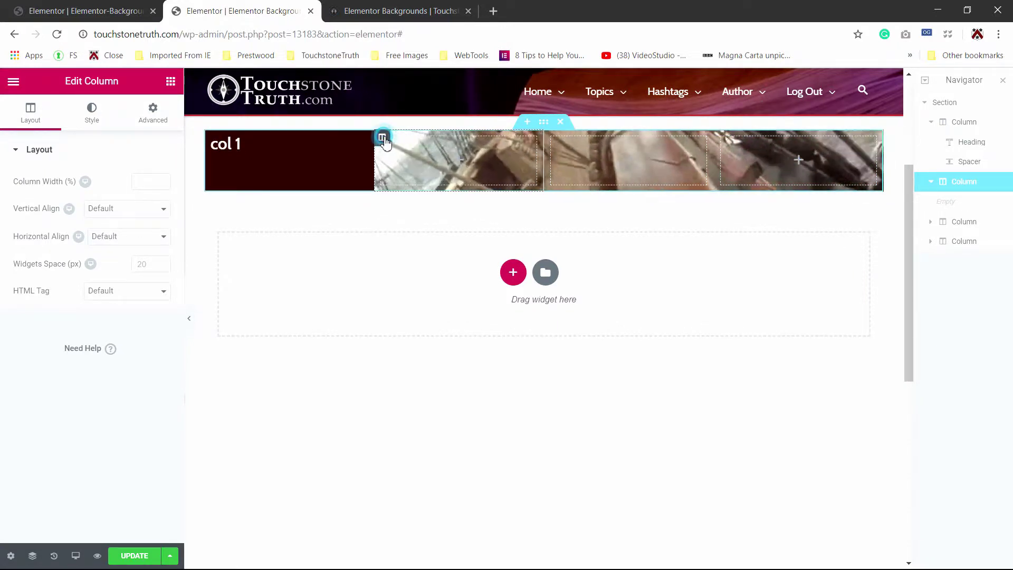
left_click(92, 119)
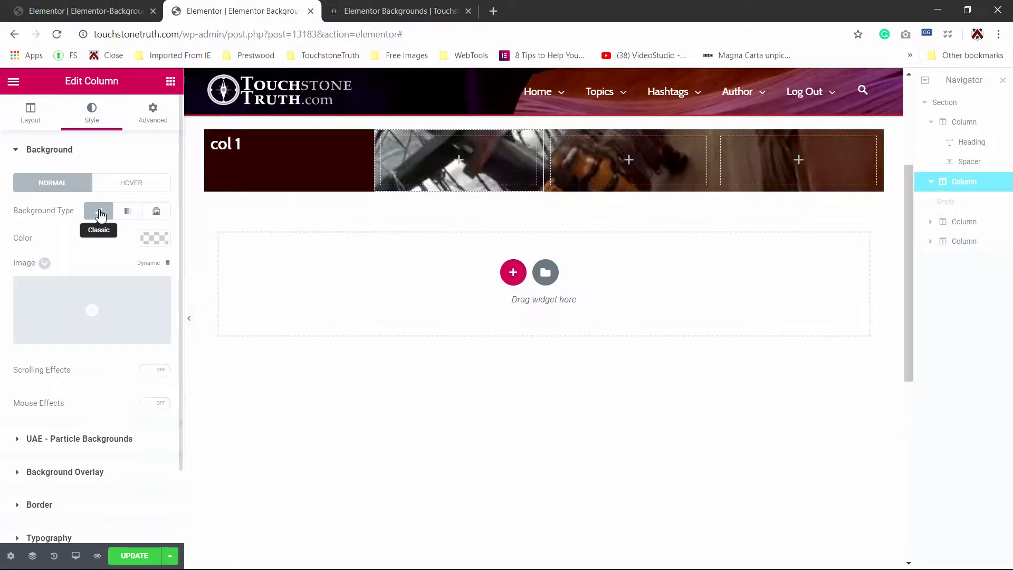
left_click(102, 311)
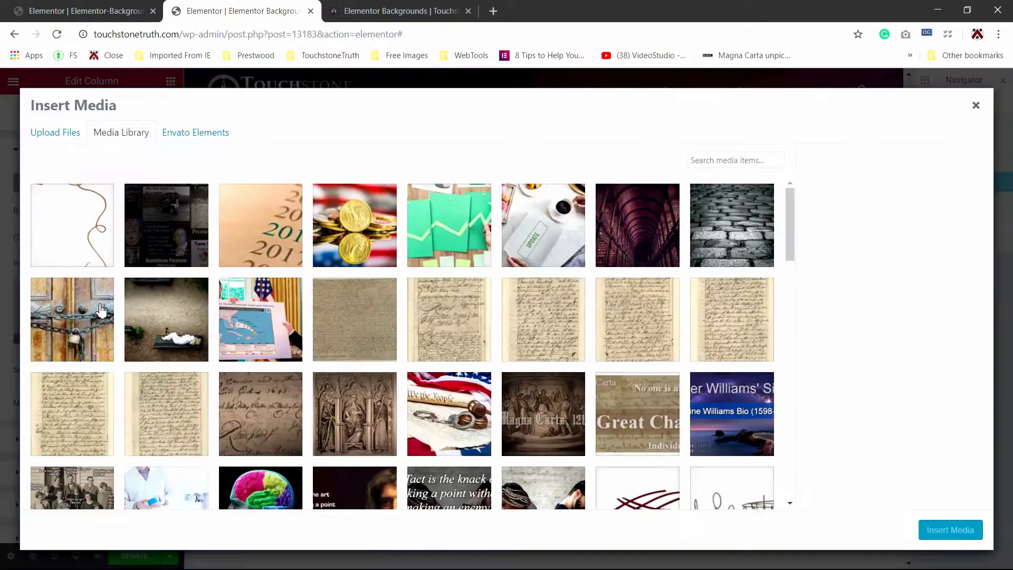
left_click(452, 418)
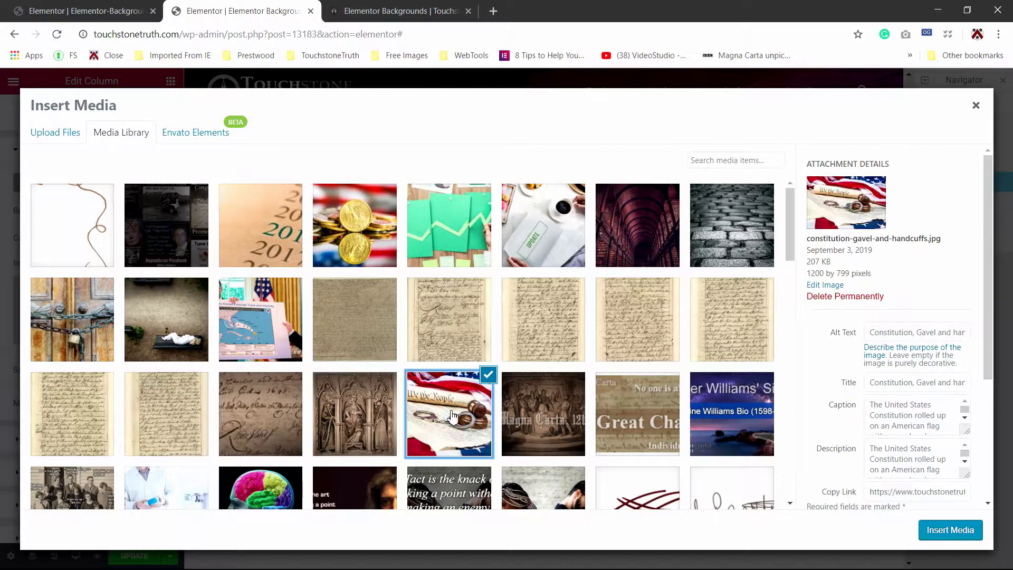
left_click(950, 531)
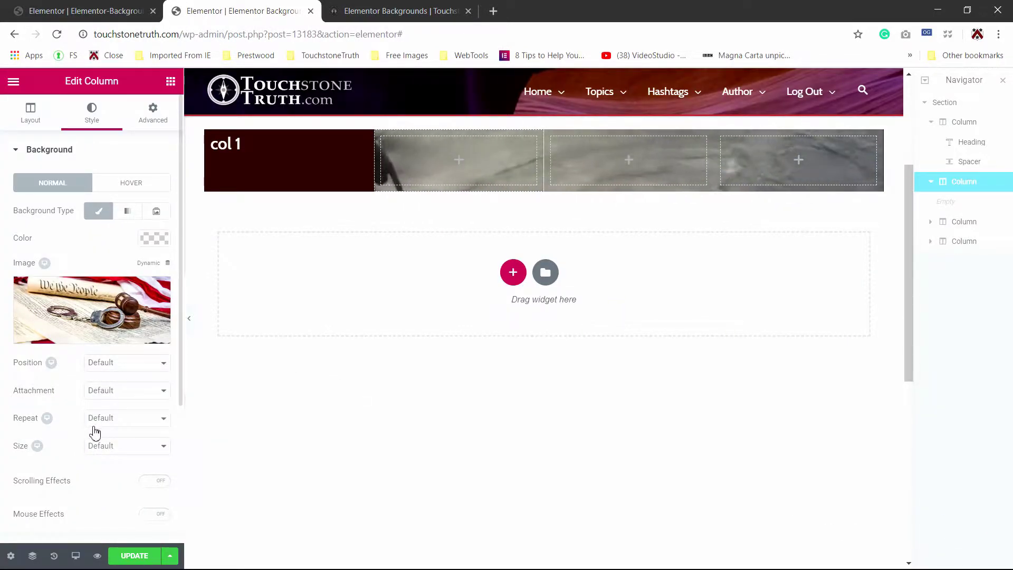
left_click(113, 446)
left_click(105, 480)
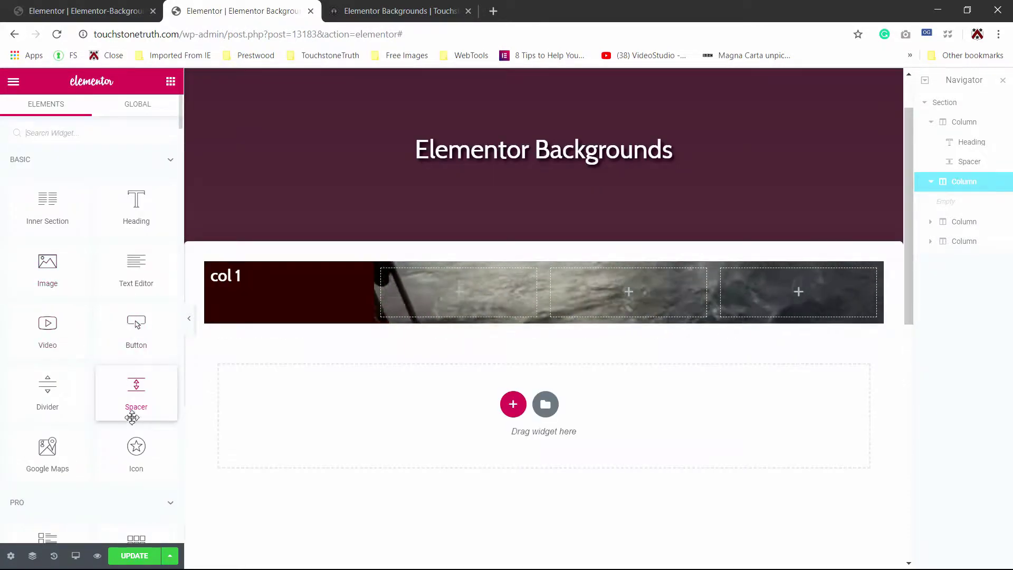
Add a Spacer widget to the second column.
left_click_drag(136, 395, 239, 368)
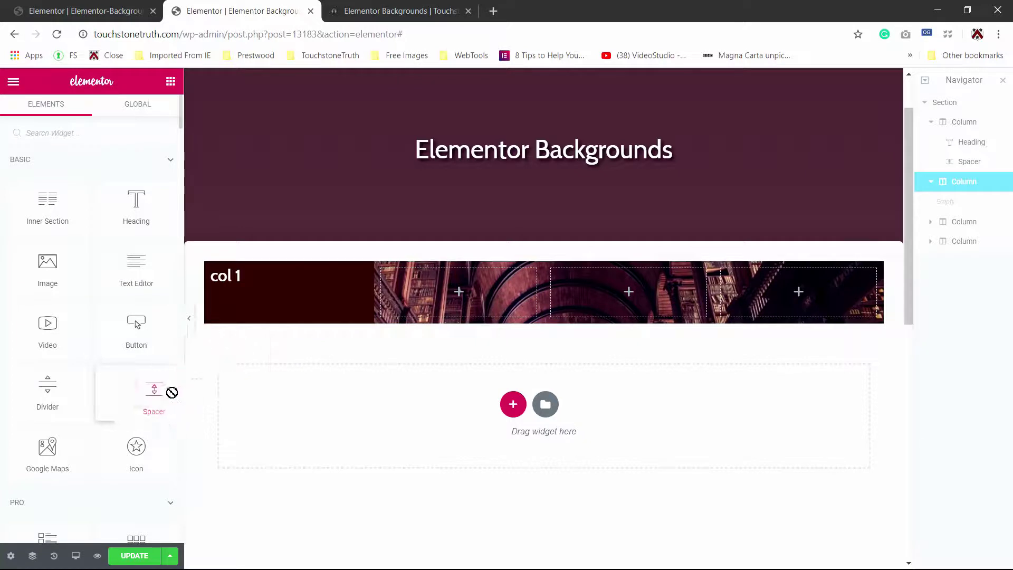
mouse_move(172, 392)
left_mouse_down()
mouse_move(358, 311)
mouse_move(183, 392)
left_mouse_up()
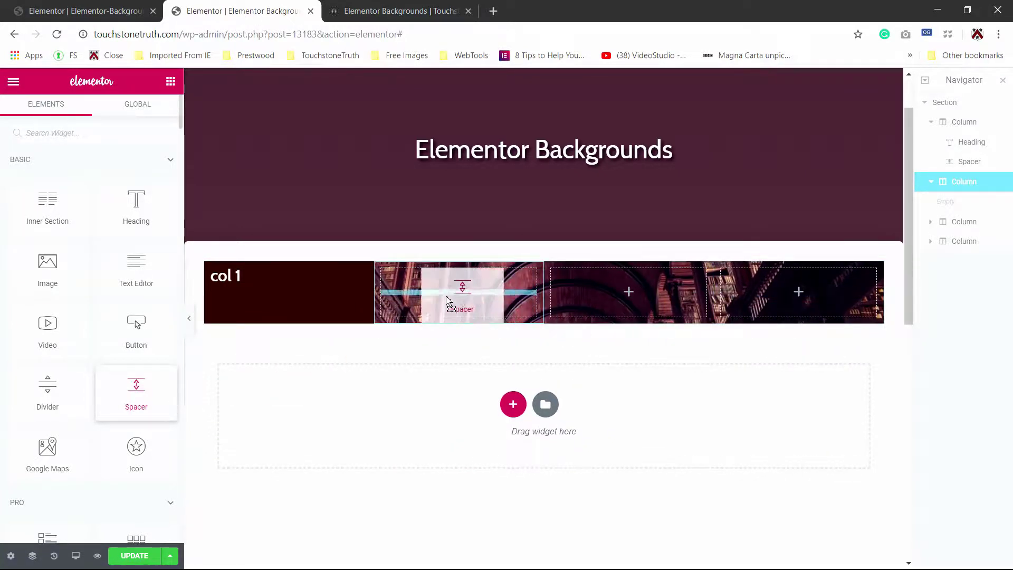
left_click_drag(447, 302, 678, 311)
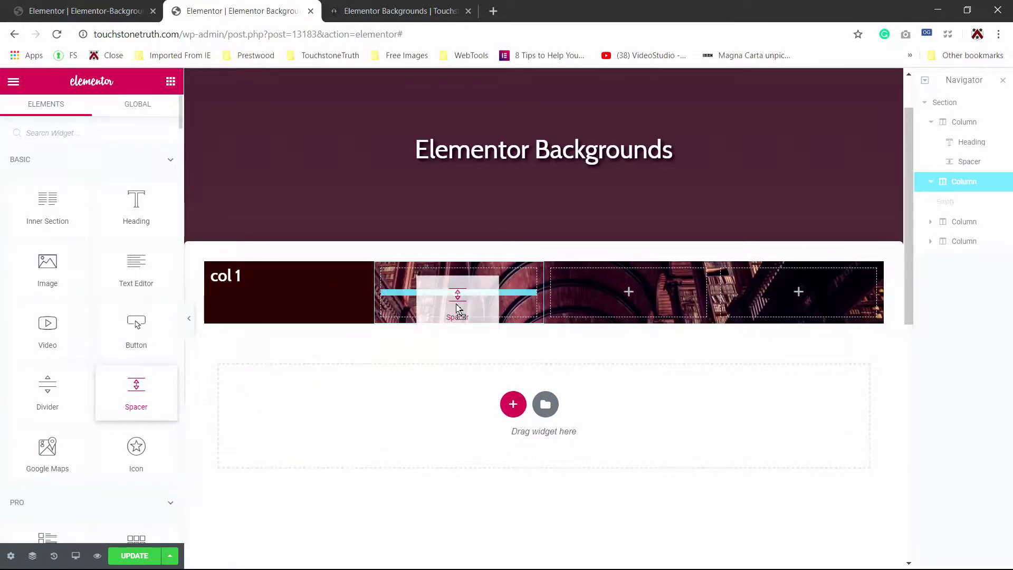
left_click_drag(457, 301, 473, 315)
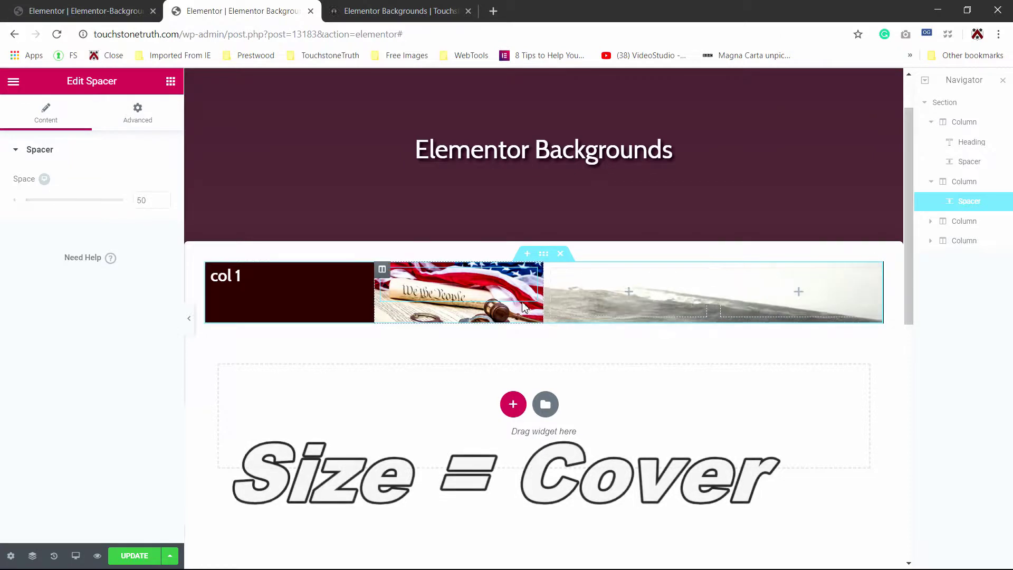
Duplicate the second column's spacer until the column holds eight spacers.
key("ctrl+d")
key("ctrl+d")
key("ctrl+d")
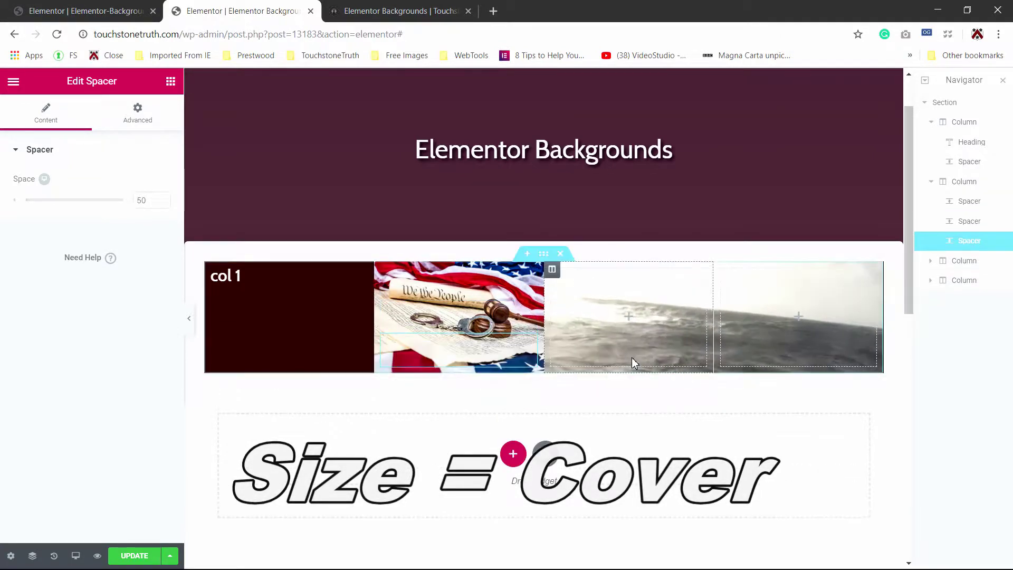
key("ctrl+d")
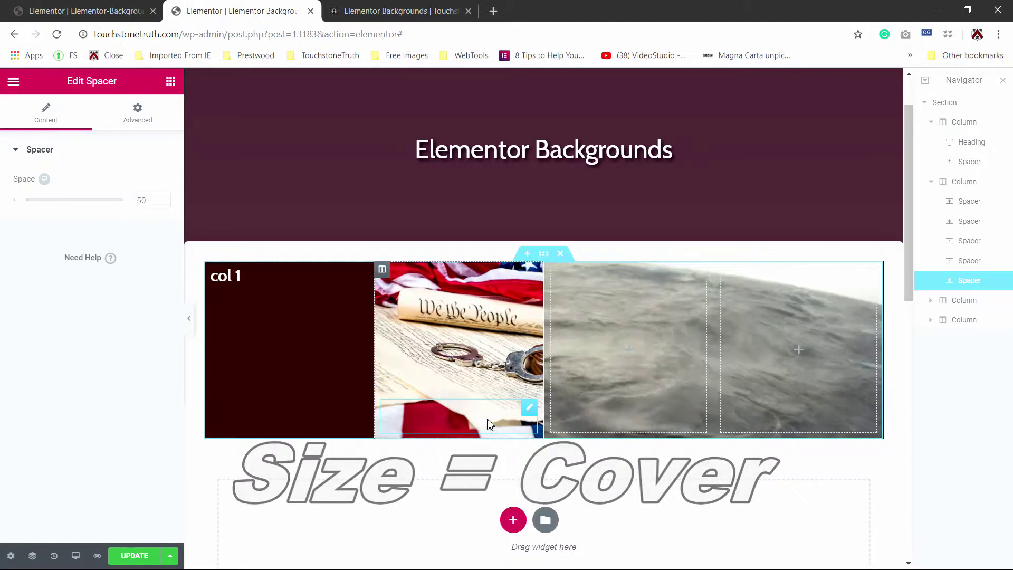
key("ctrl+d")
key("ctrl+d")
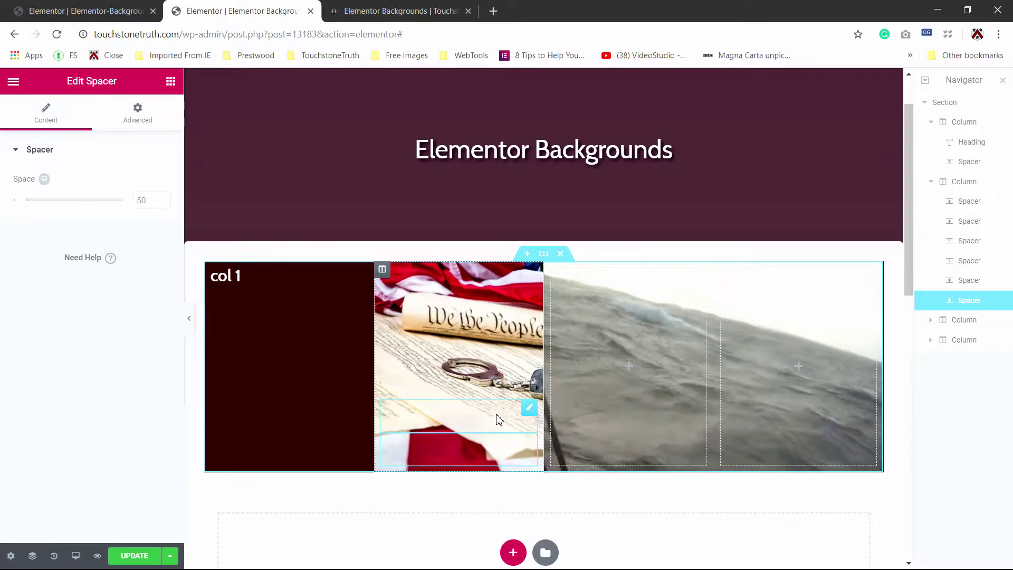
key("ctrl+d")
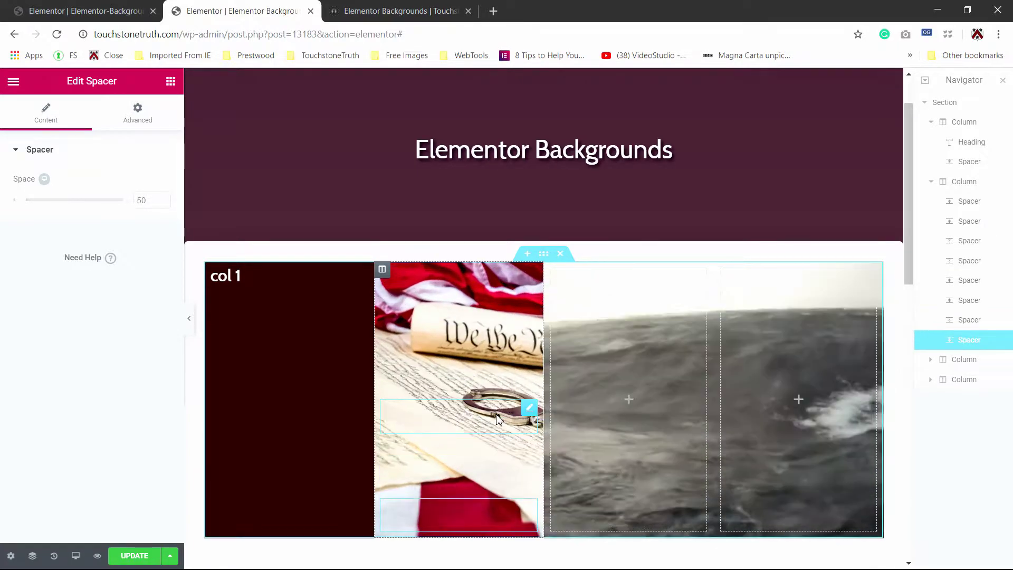
Undo the most recent spacer duplications until four spacers remain in the second column.
key("ctrl+z")
key("ctrl+z")
key("ctrl+z")
key("ctrl+z")
key("ctrl+z")
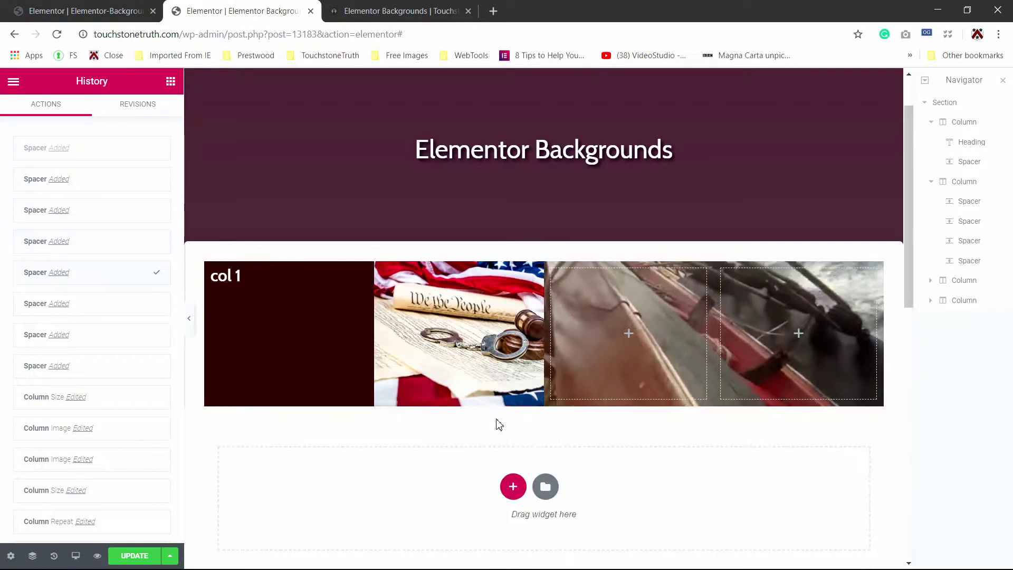
Undo the remaining spacer duplications until the second column holds a single spacer.
key("ctrl+z")
key("ctrl+z")
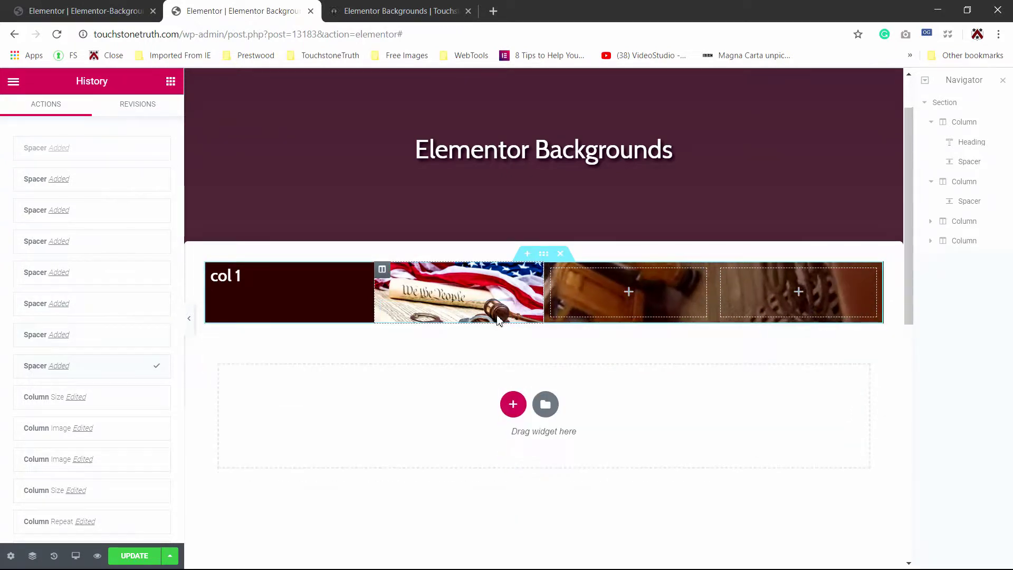
Add a Heading widget below the second column's spacer, titled "Constitution" with HTML tag H6.
left_click(171, 82)
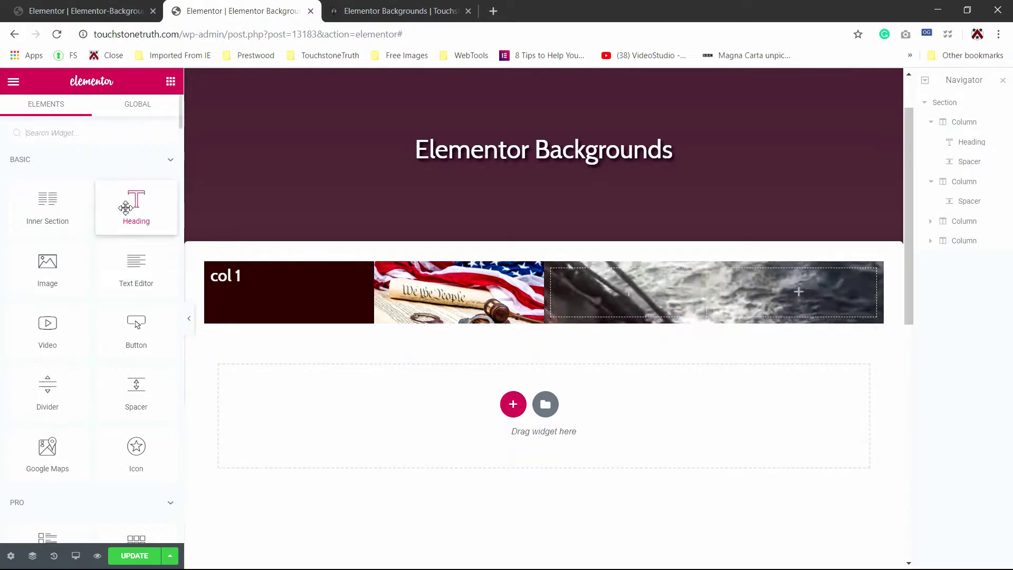
left_click_drag(422, 305, 423, 306)
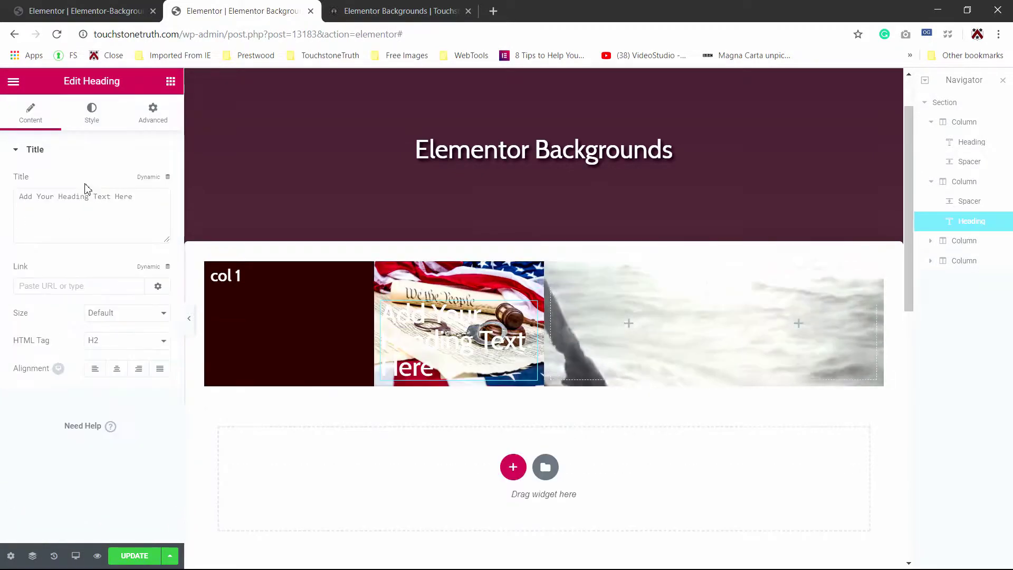
left_click(79, 203)
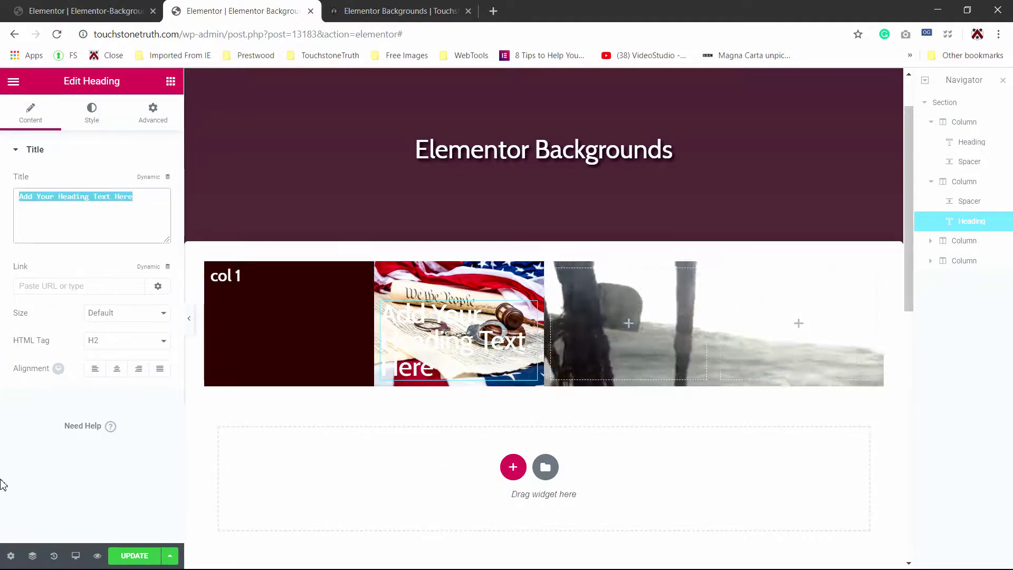
type("Constitution")
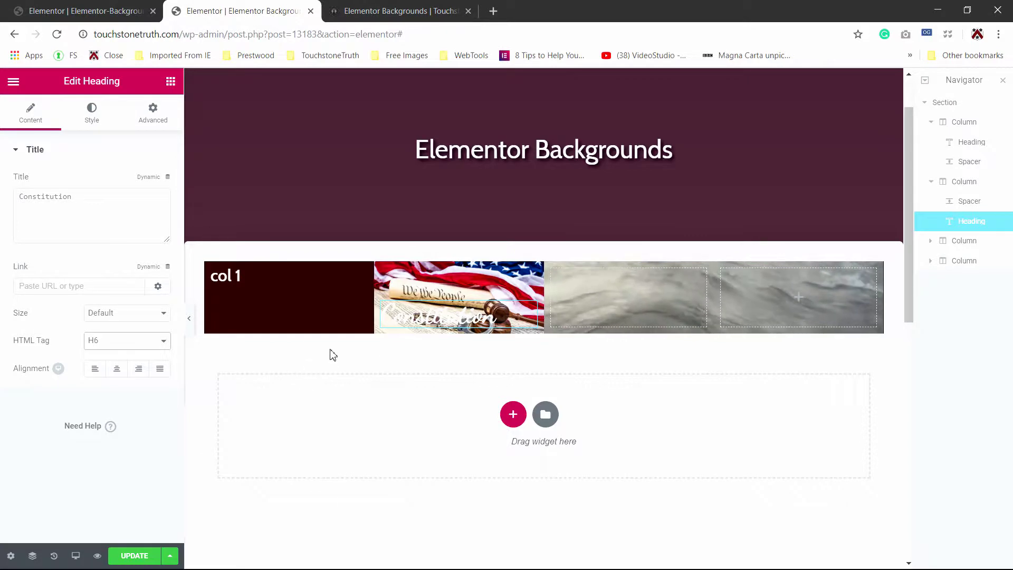
Give the Constitution heading a very dark red text shadow at full opacity with a blur of 3.
left_click(91, 111)
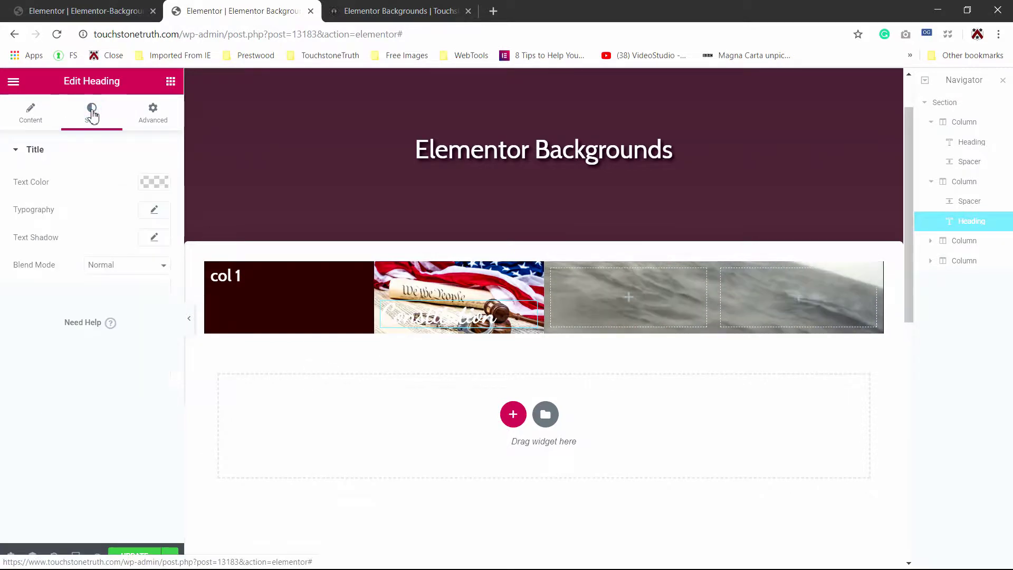
left_click(158, 240)
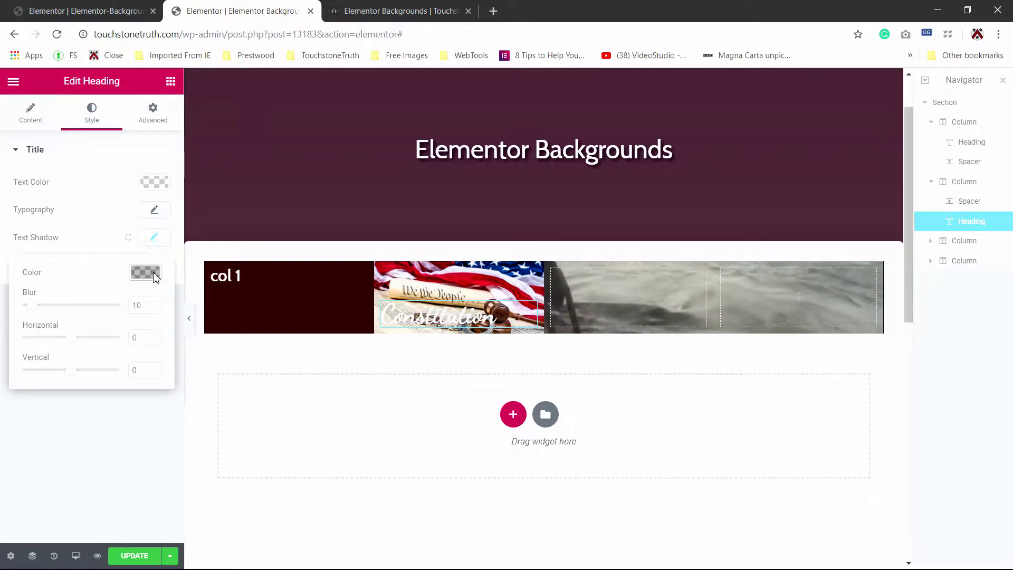
left_click(145, 271)
left_click(13, 431)
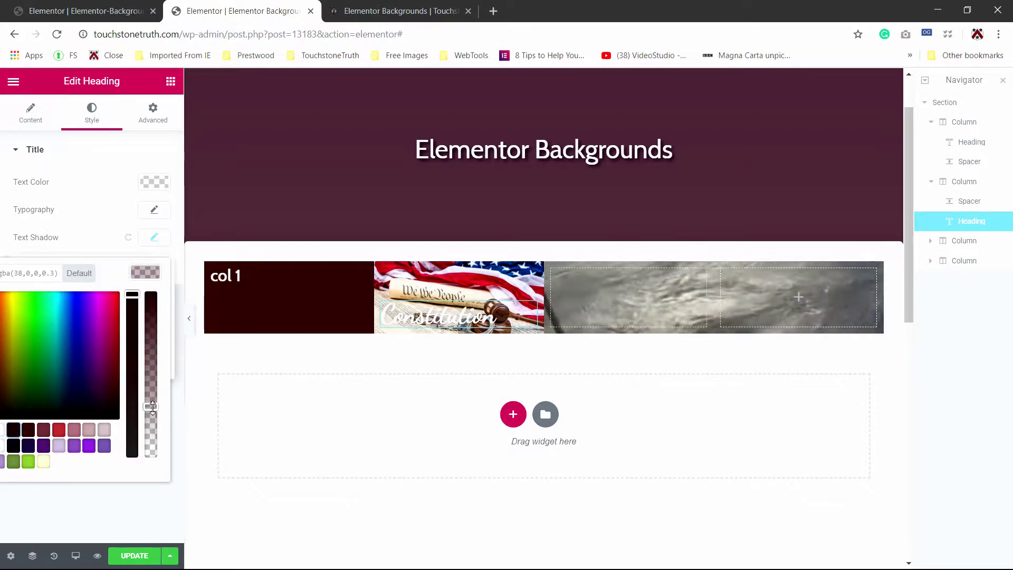
left_click_drag(150, 406, 152, 287)
left_click(156, 260)
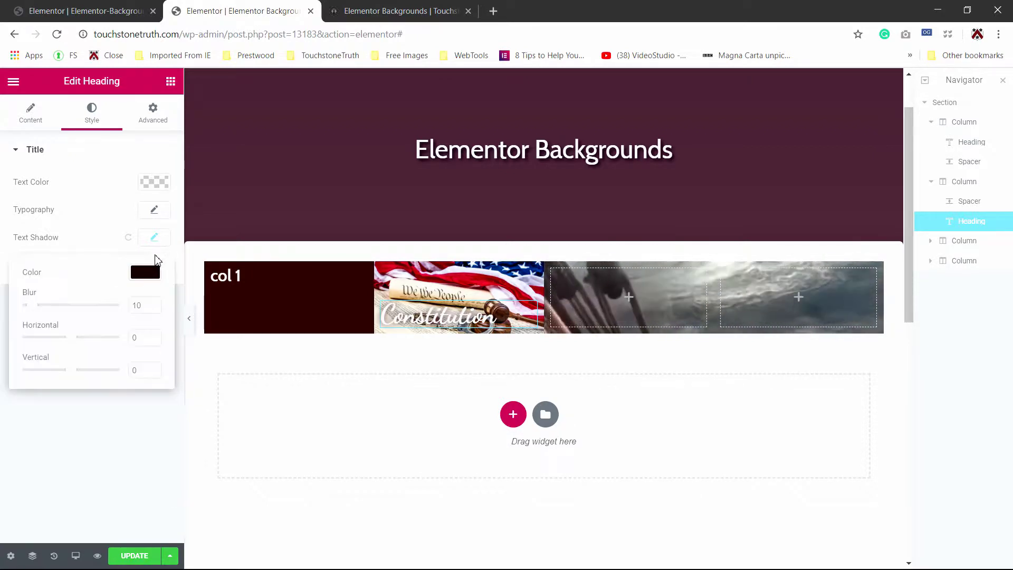
double_click(148, 305)
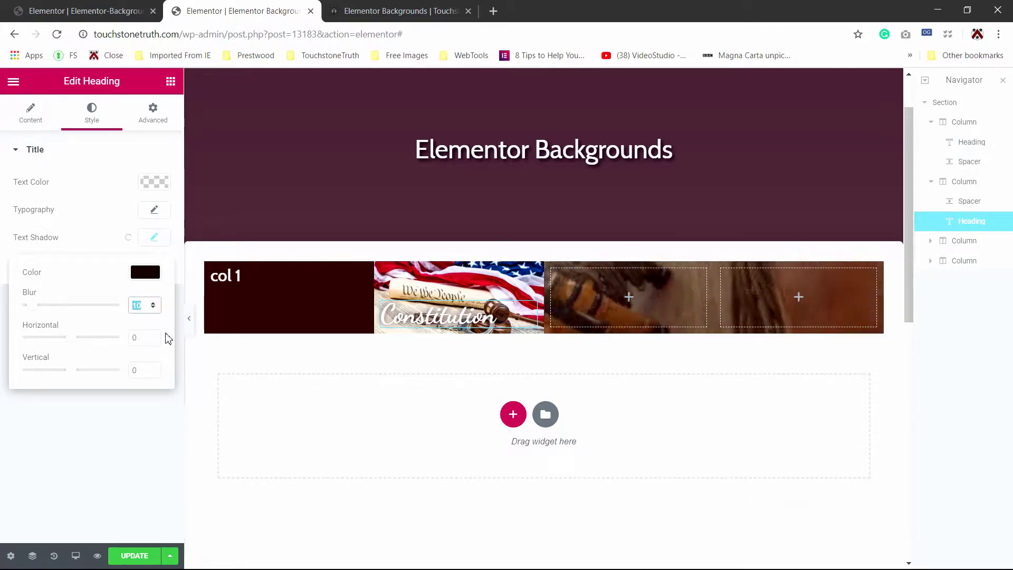
type("3")
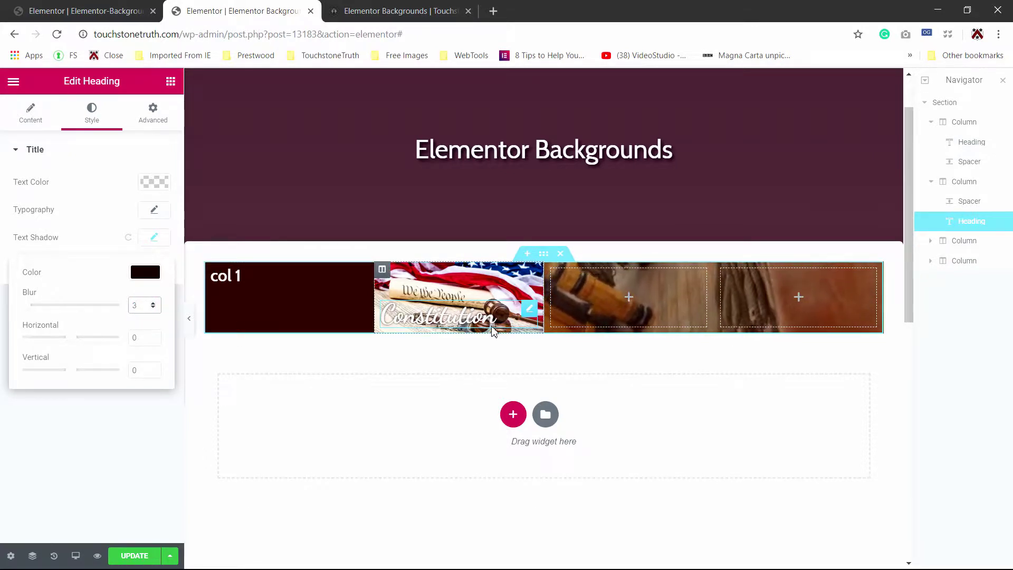
left_click(396, 479)
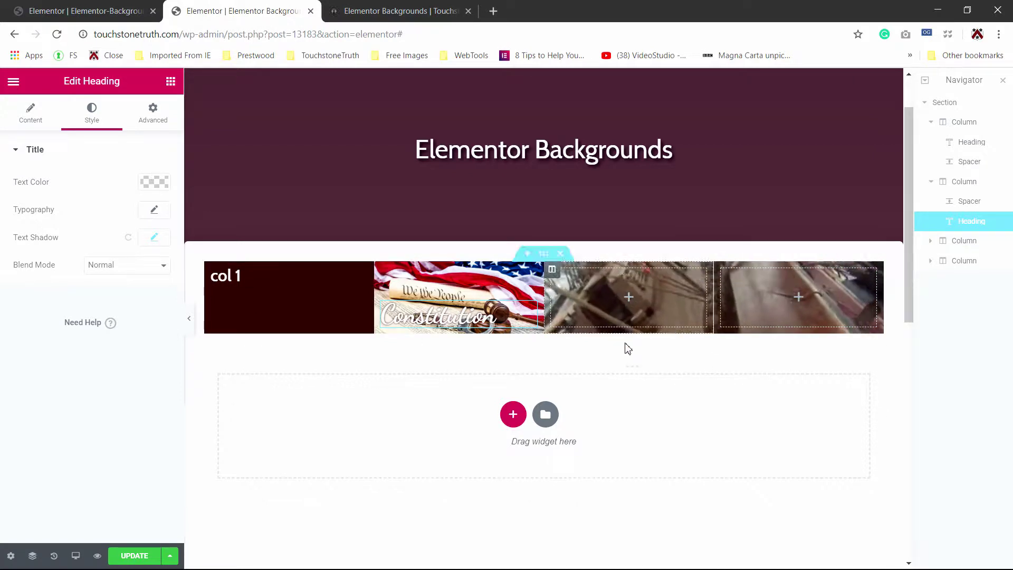
Give the third column a gradient background from dark maroon to a second color of bright red.
left_click(552, 270)
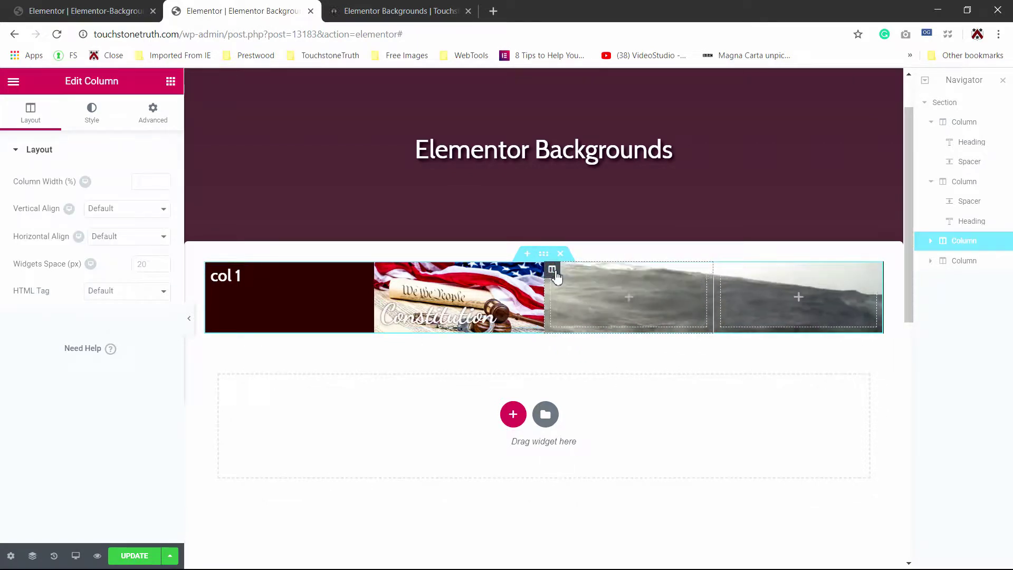
left_click(93, 113)
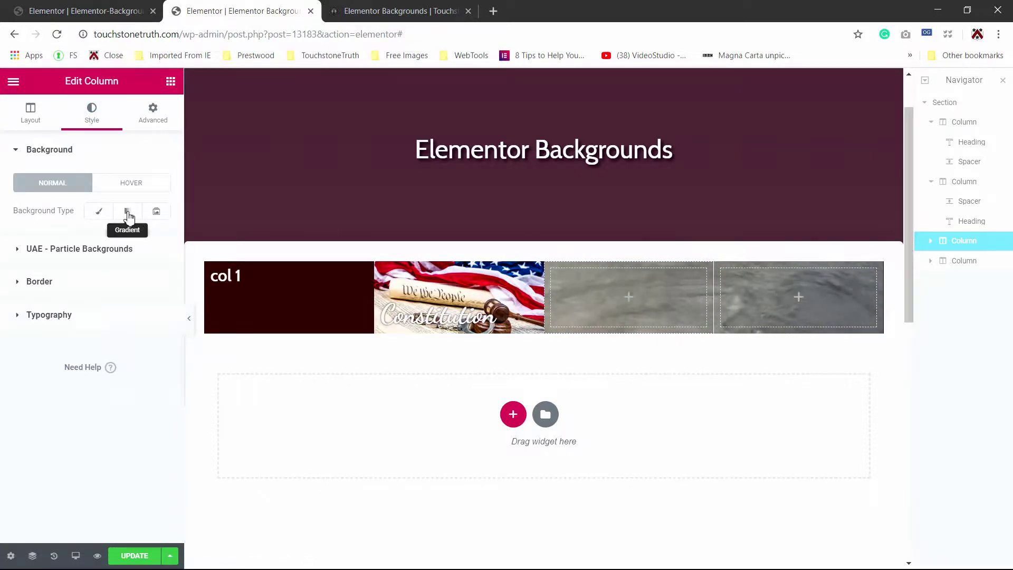
left_click(127, 212)
left_click(154, 238)
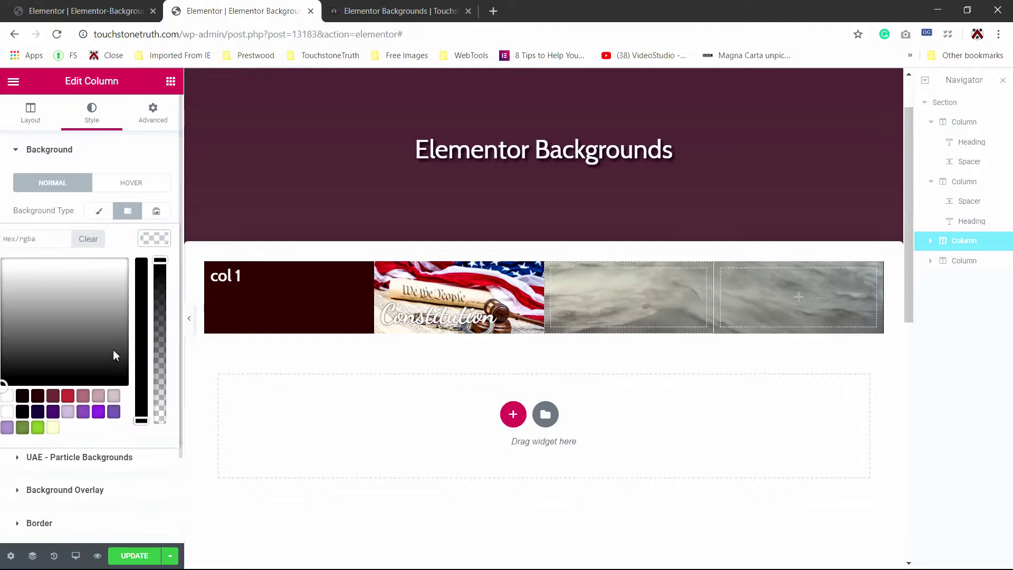
left_click(50, 396)
left_click(154, 311)
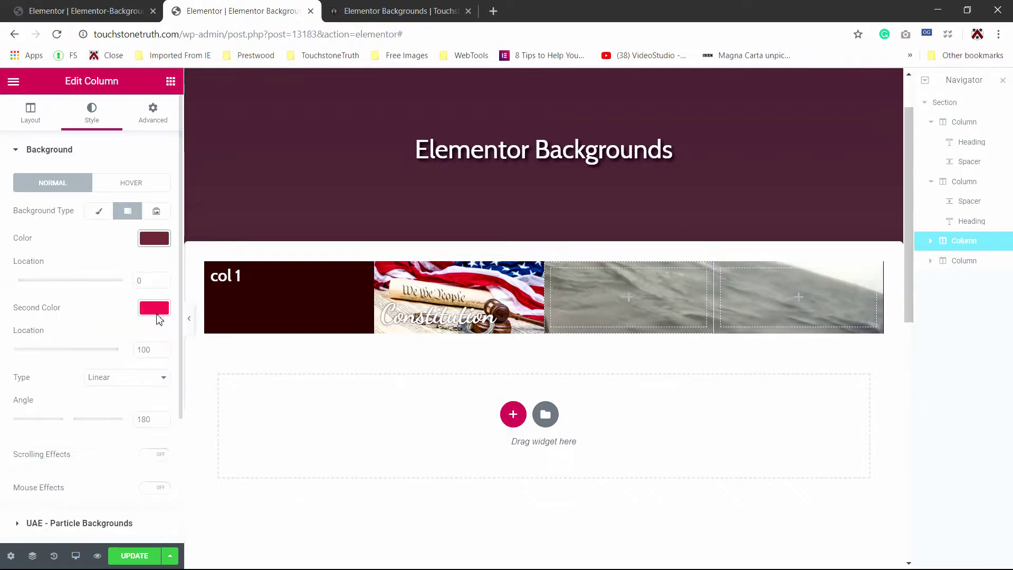
left_click(154, 307)
left_click(67, 464)
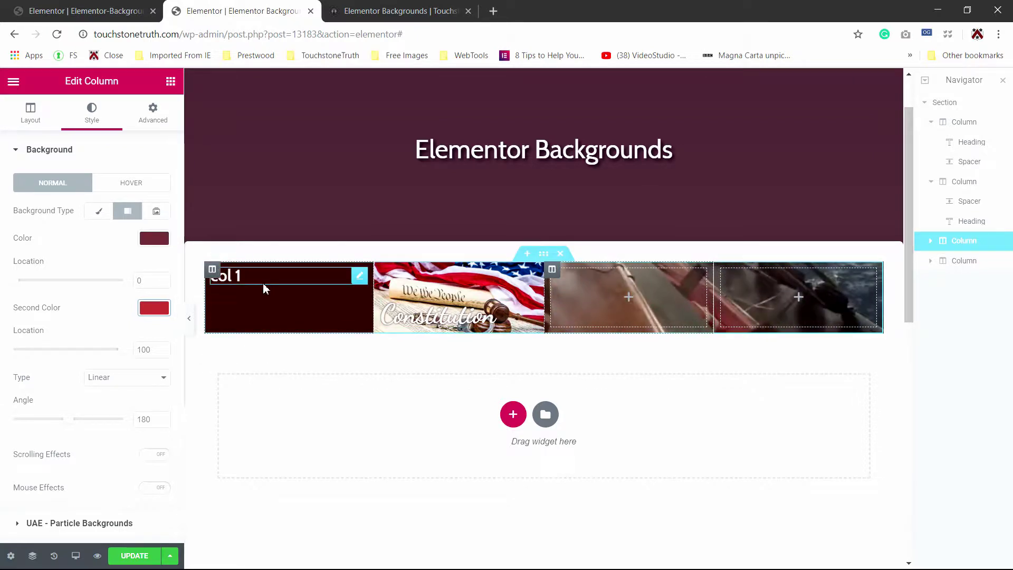
Duplicate the "col 1" heading, move the copy into the third column and retitle it "col 3".
left_click(360, 276)
key("ctrl+d")
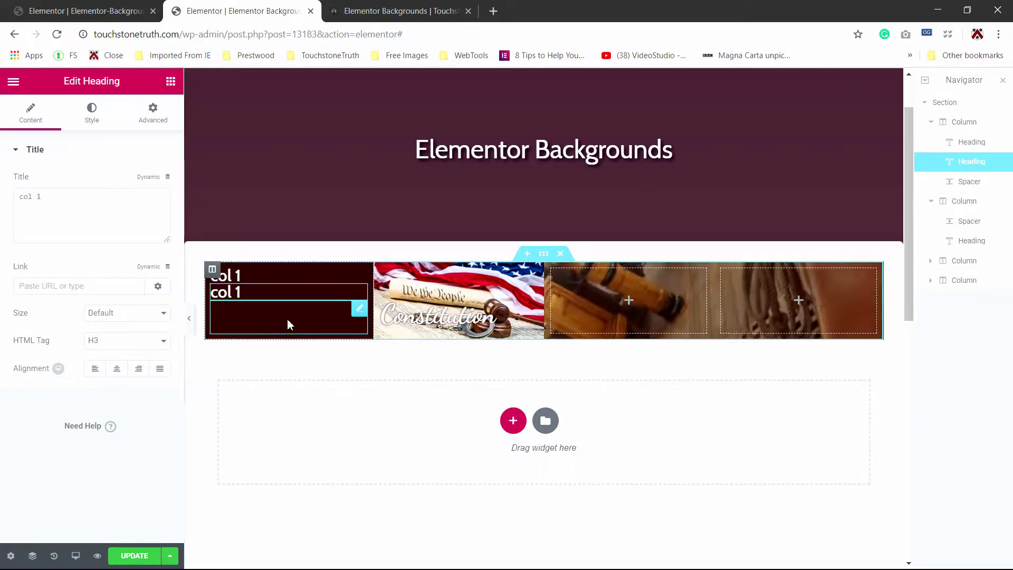
left_click_drag(401, 291, 641, 297)
left_click(102, 228)
key("BackSpace")
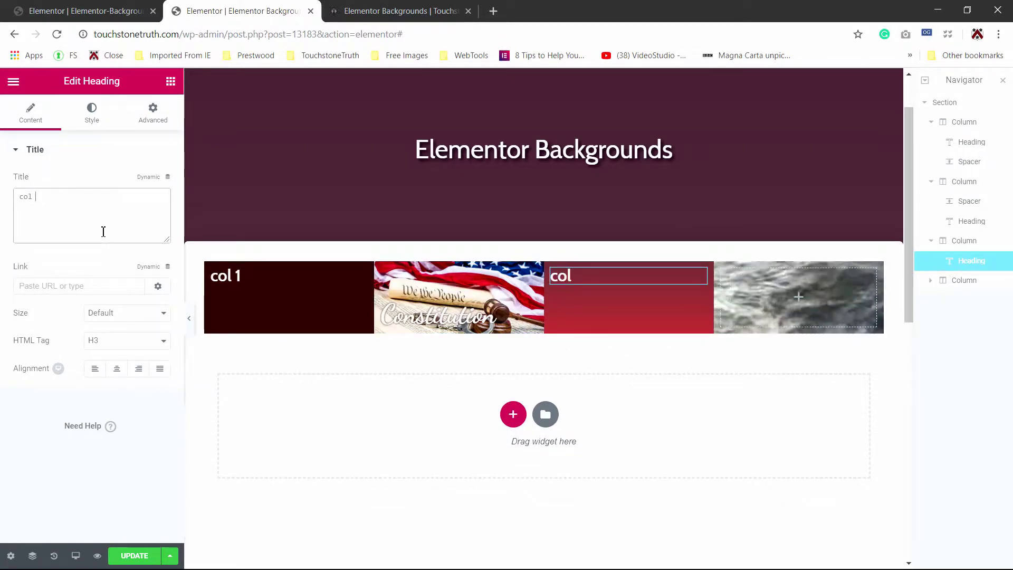
type("3")
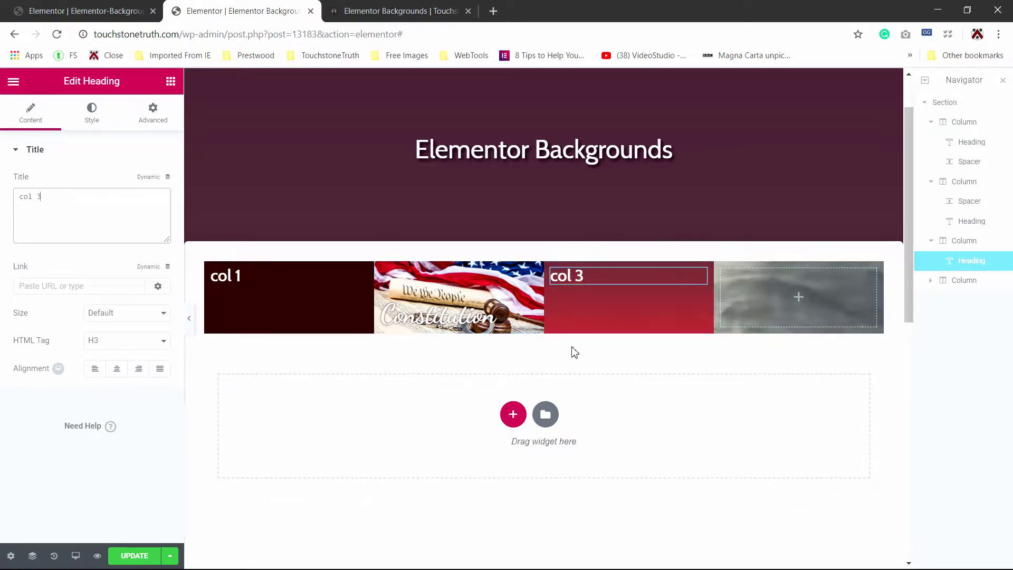
Set the space of the second column's spacer to 200.
left_click(529, 275)
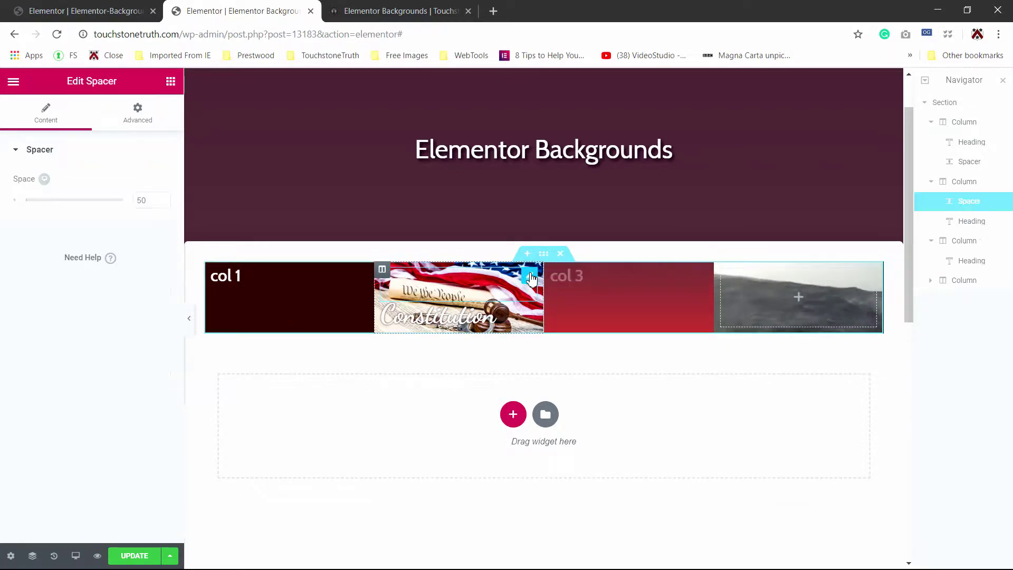
double_click(143, 198)
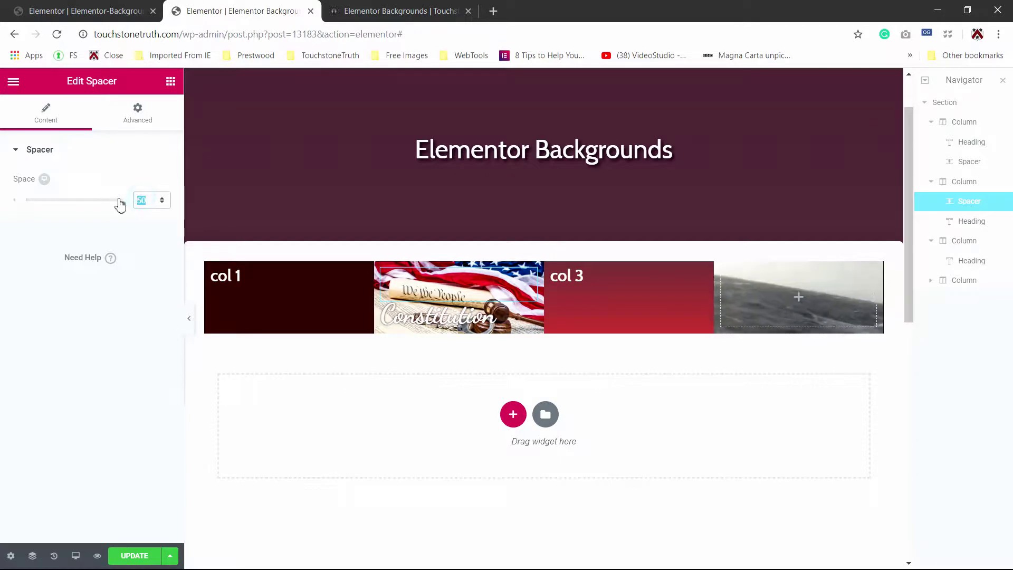
type("200")
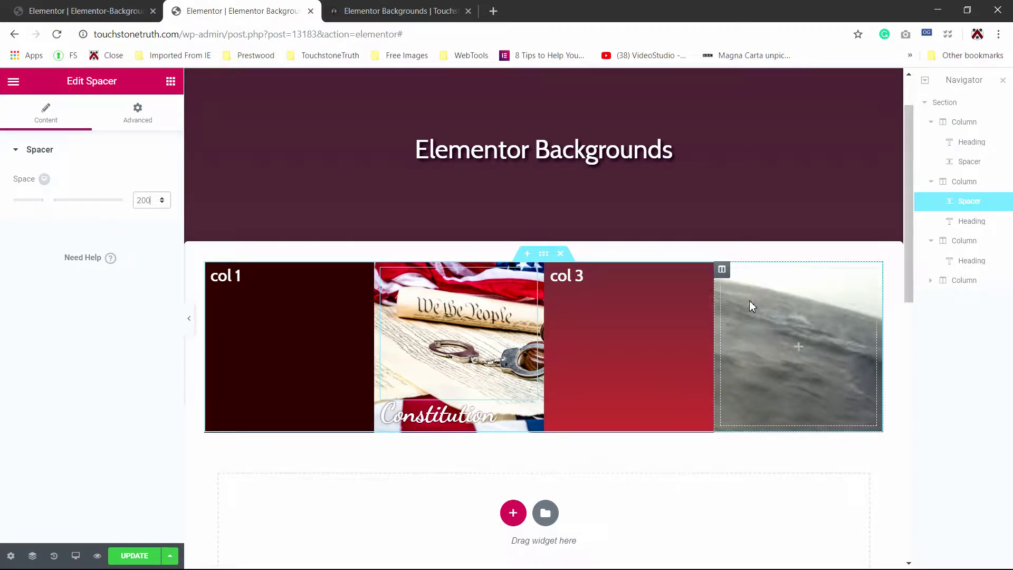
Set the fourth column's background type to Slideshow.
left_click(722, 269)
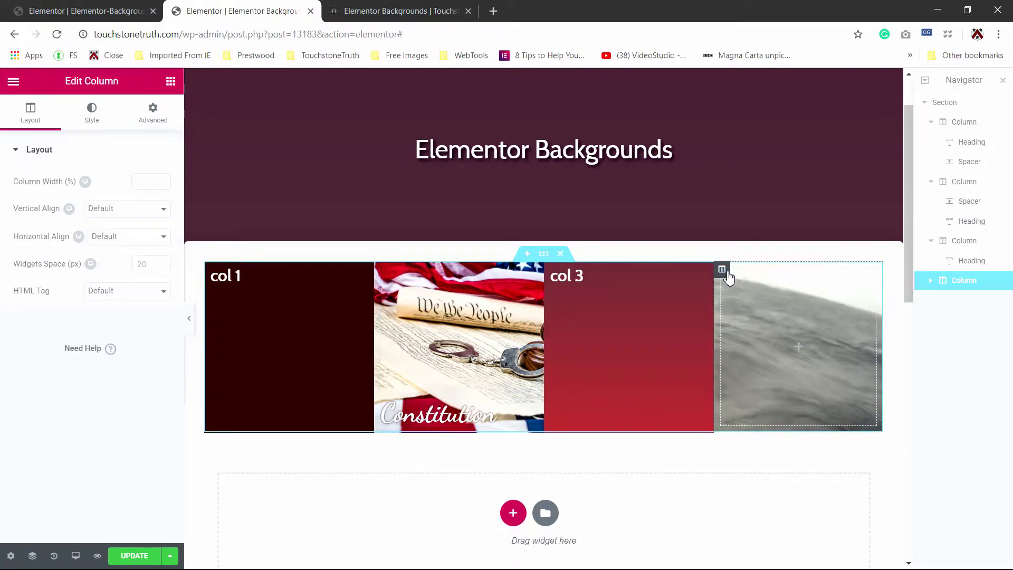
left_click(92, 112)
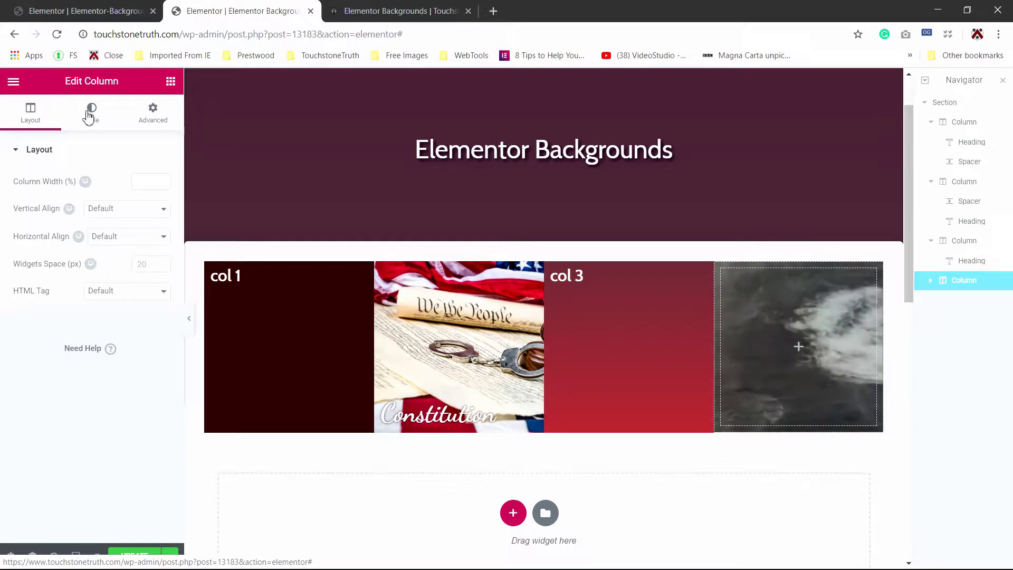
left_click(154, 211)
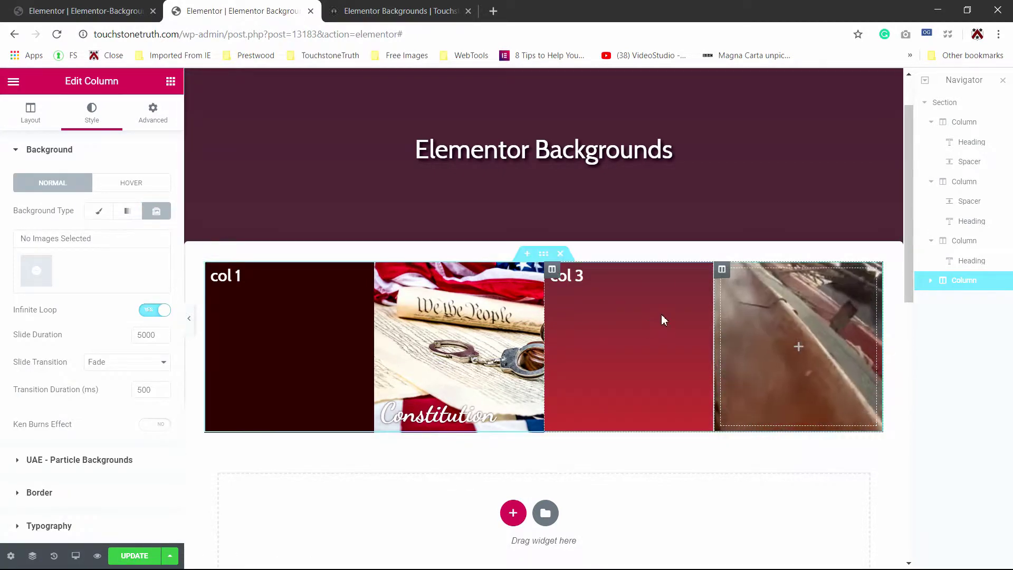
Insert a gallery of the Benjamin Franklin, George Mason, John Adams and James Madison portraits as the fourth column's slideshow images.
left_click(41, 274)
scroll(473, 332, "down", 10)
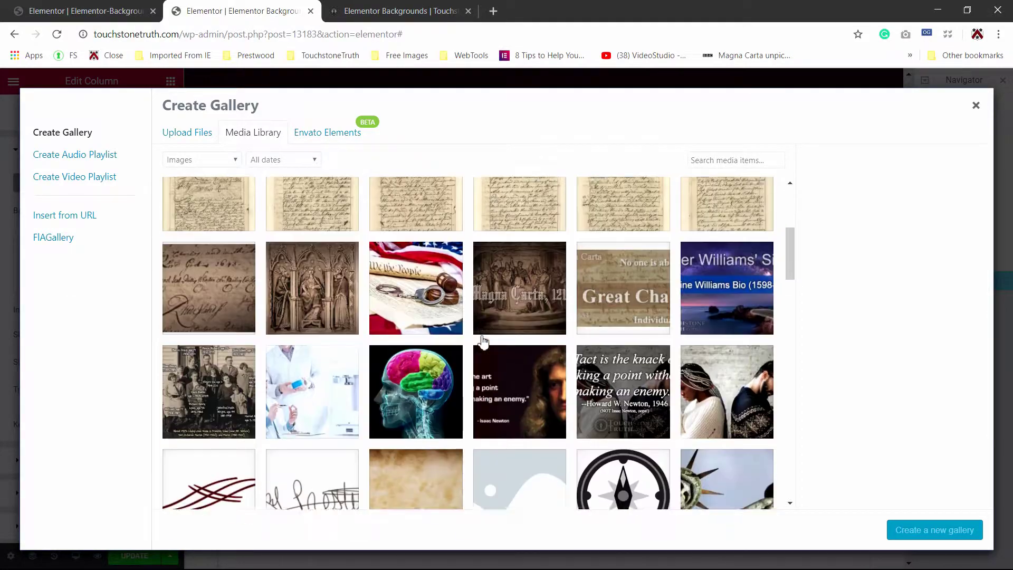
scroll(484, 343, "down", 15)
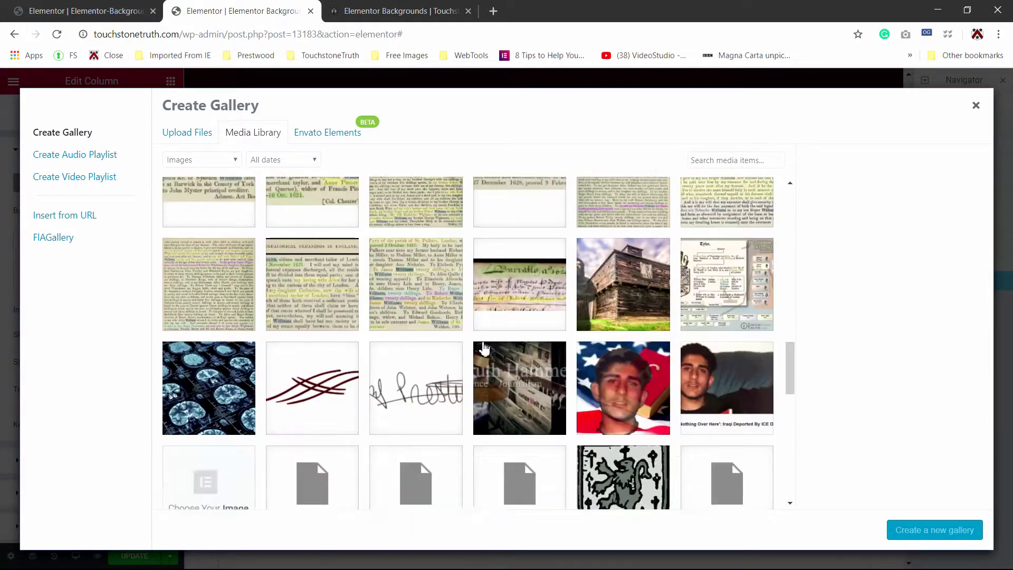
scroll(484, 348, "down", 8)
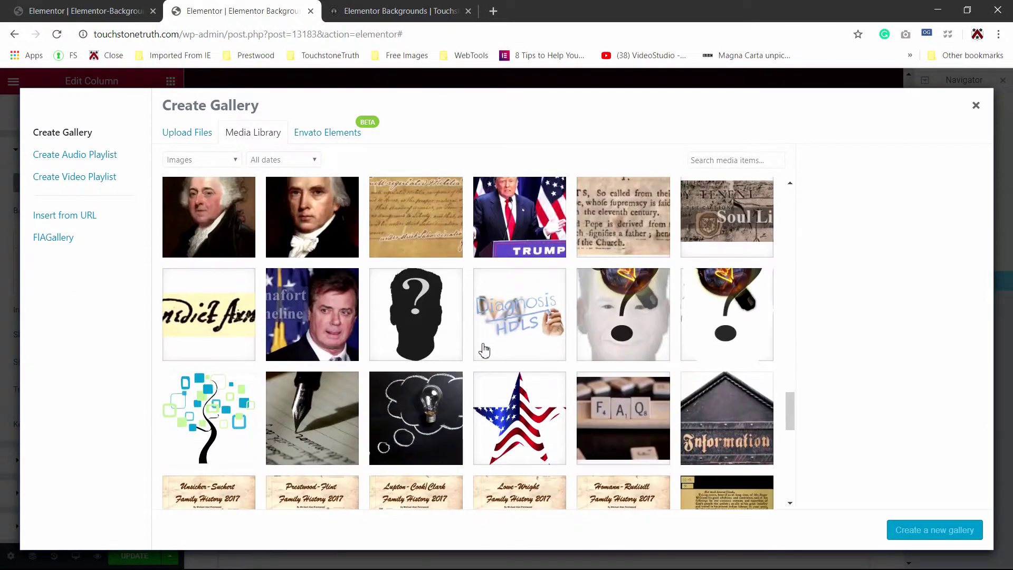
scroll(560, 325, "up", 4)
left_click(607, 314)
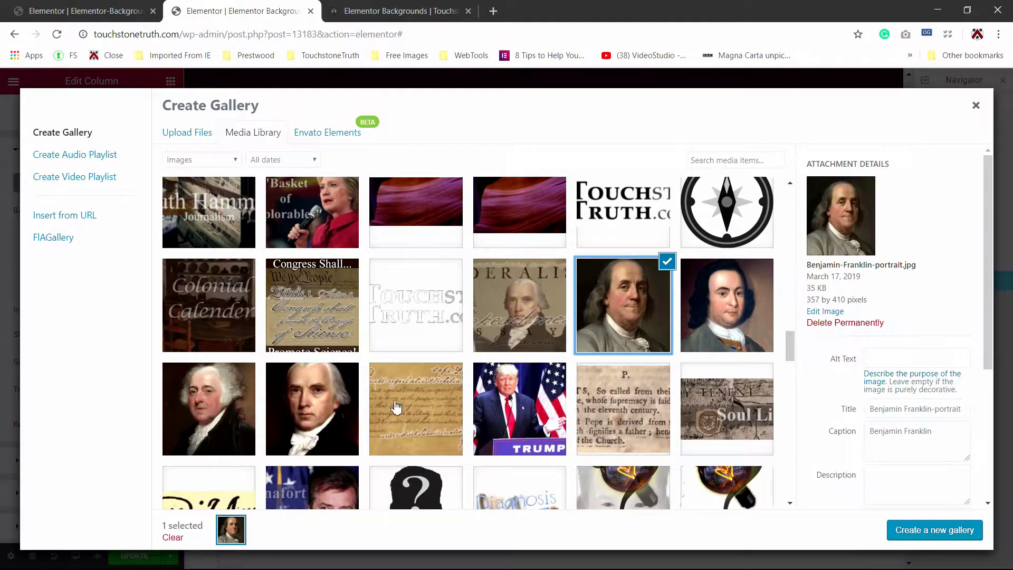
left_click(306, 414, "shift")
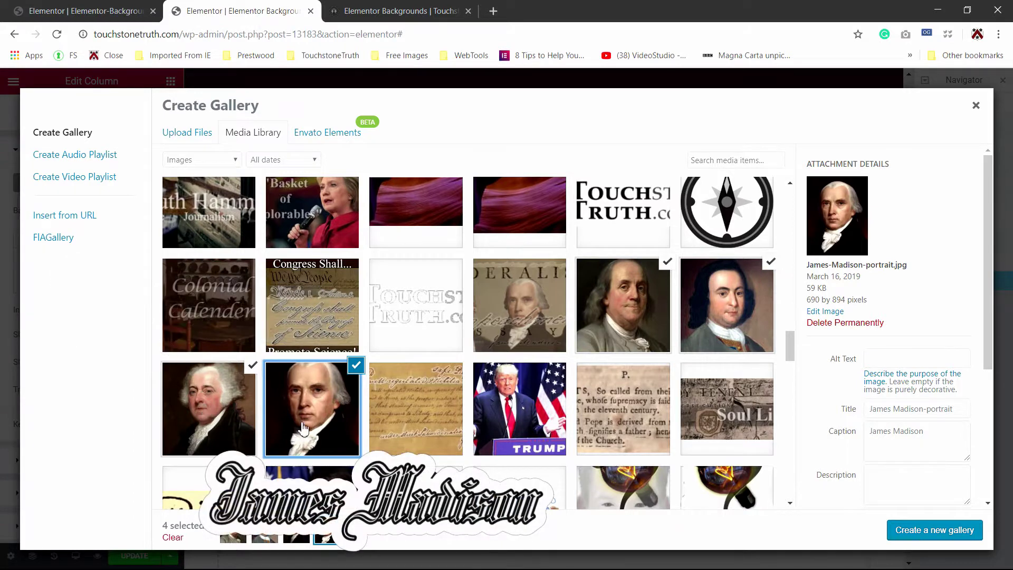
left_click(925, 537)
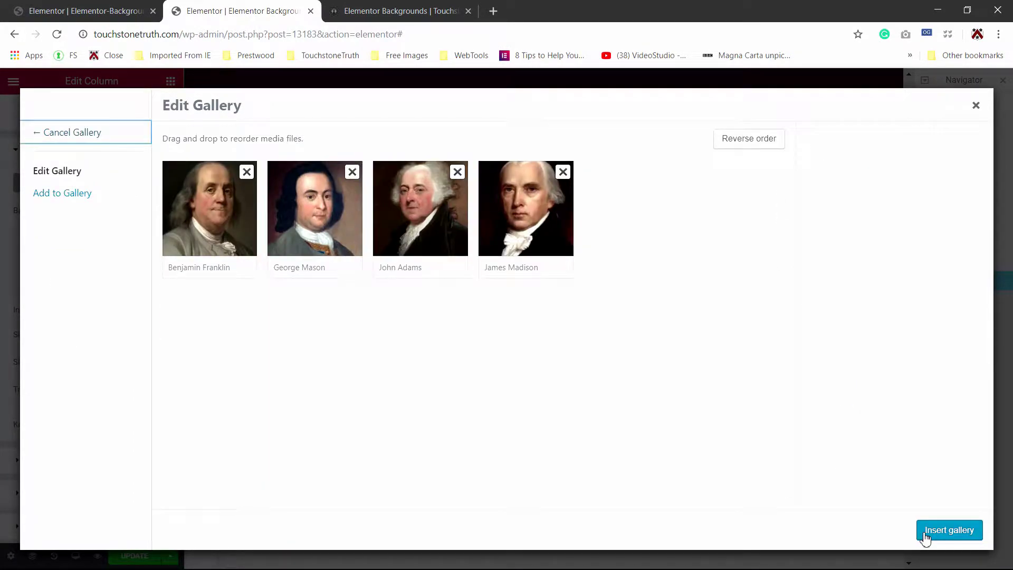
left_click(949, 530)
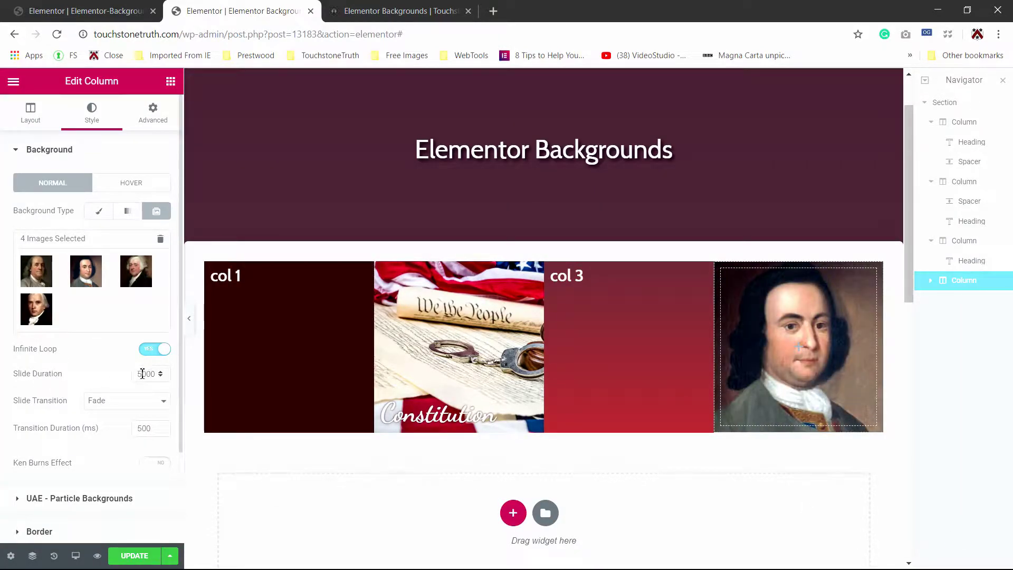
Set the fourth column's slide duration to 3000.
left_click_drag(143, 373, 138, 373)
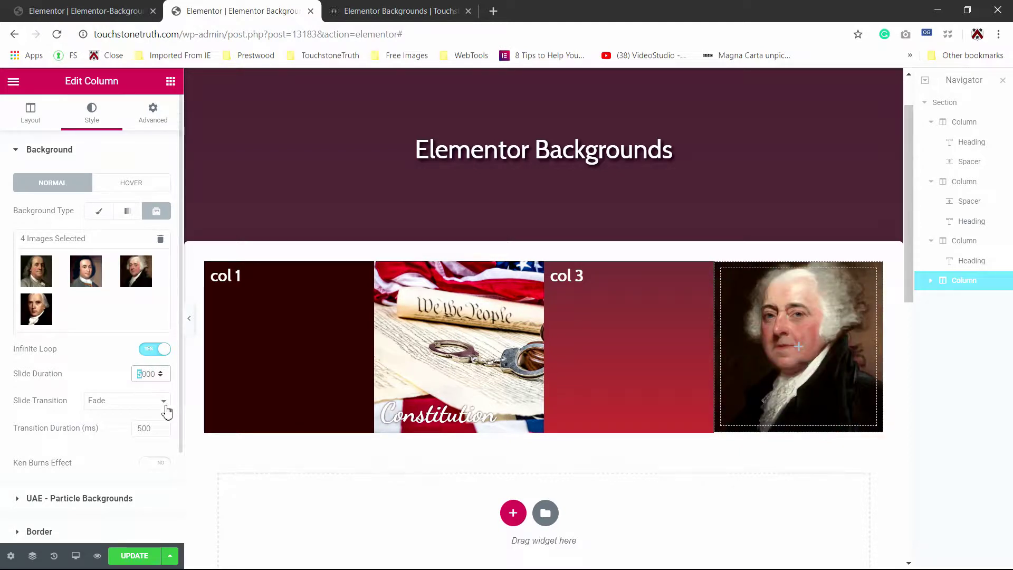
type("3")
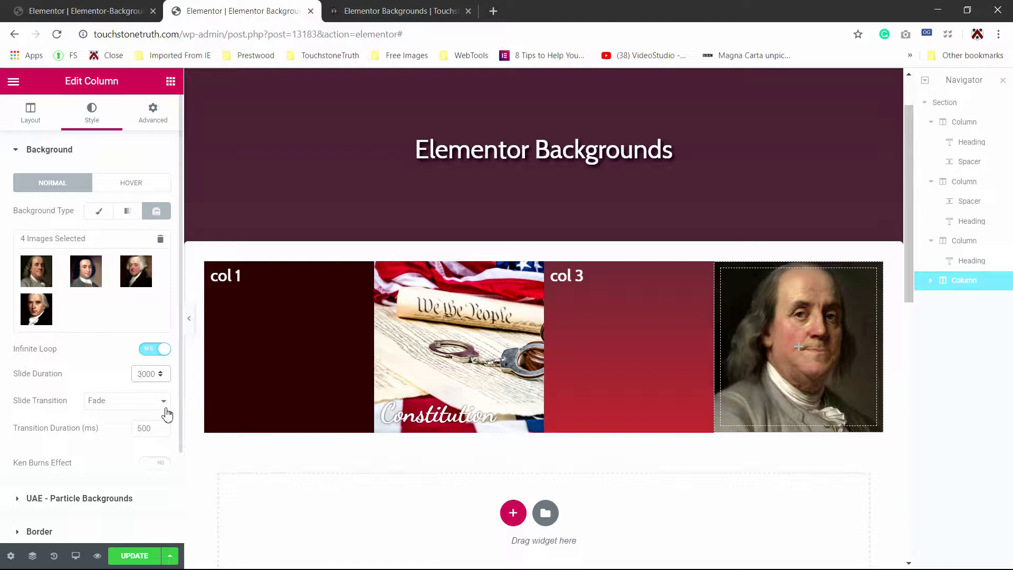
Set the fourth column's slide transition to Slide Right and its slide duration to 1000.
left_click(111, 402)
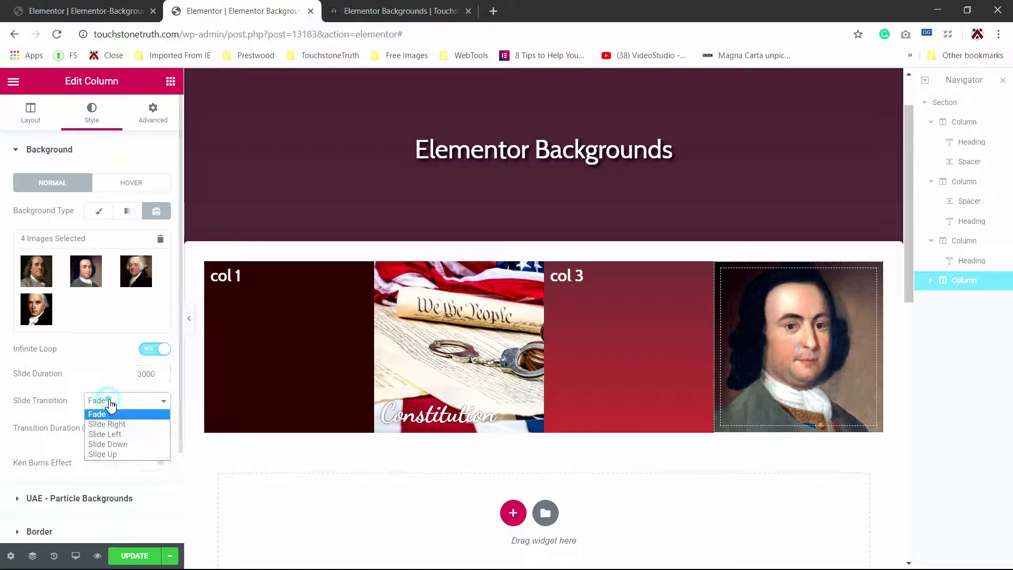
left_click(133, 424)
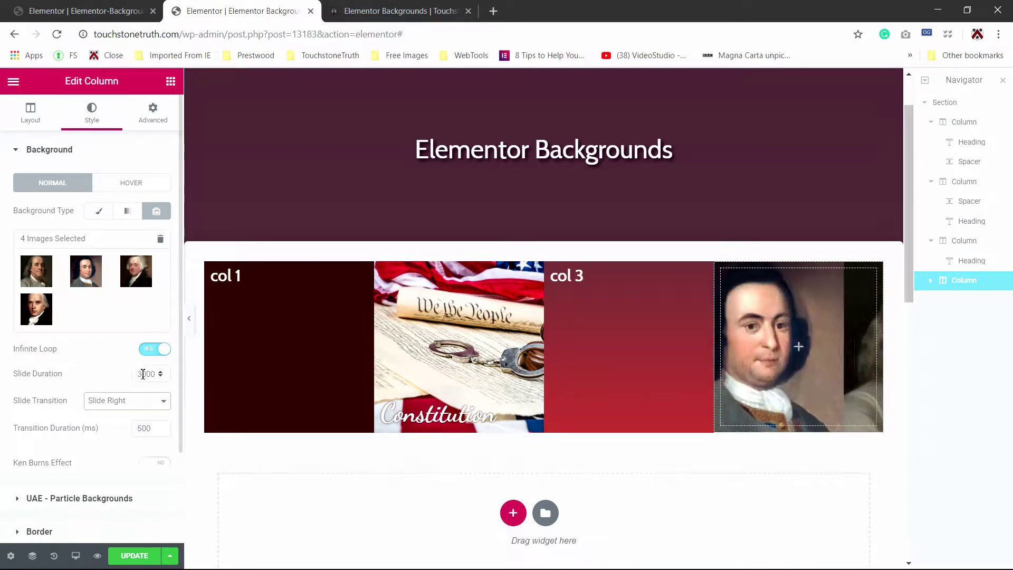
left_click_drag(141, 375, 128, 379)
type("1")
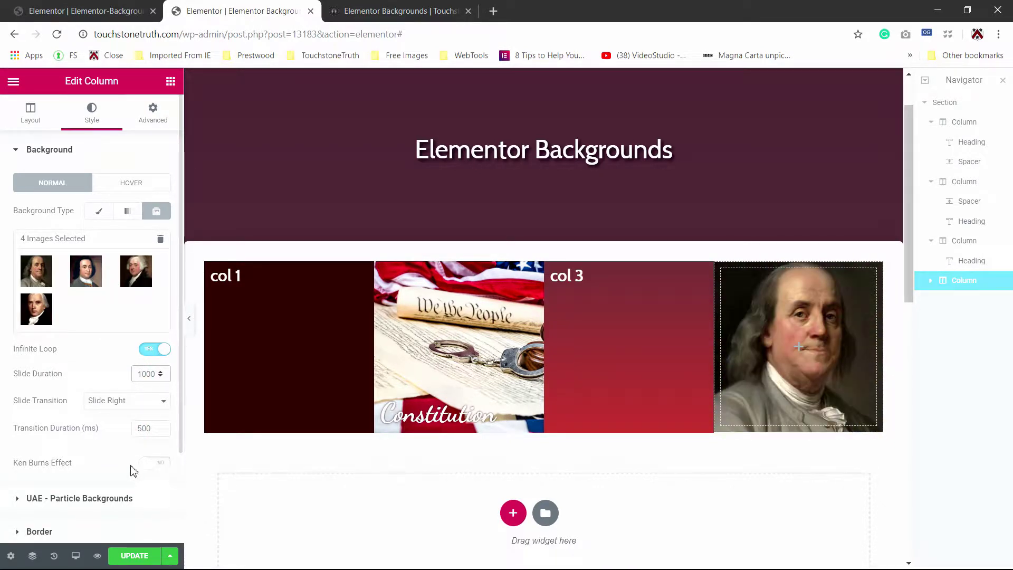
Try the Slide Left, Slide Down and Slide Up transitions on the fourth column's slideshow.
left_click(126, 404)
left_click(125, 432)
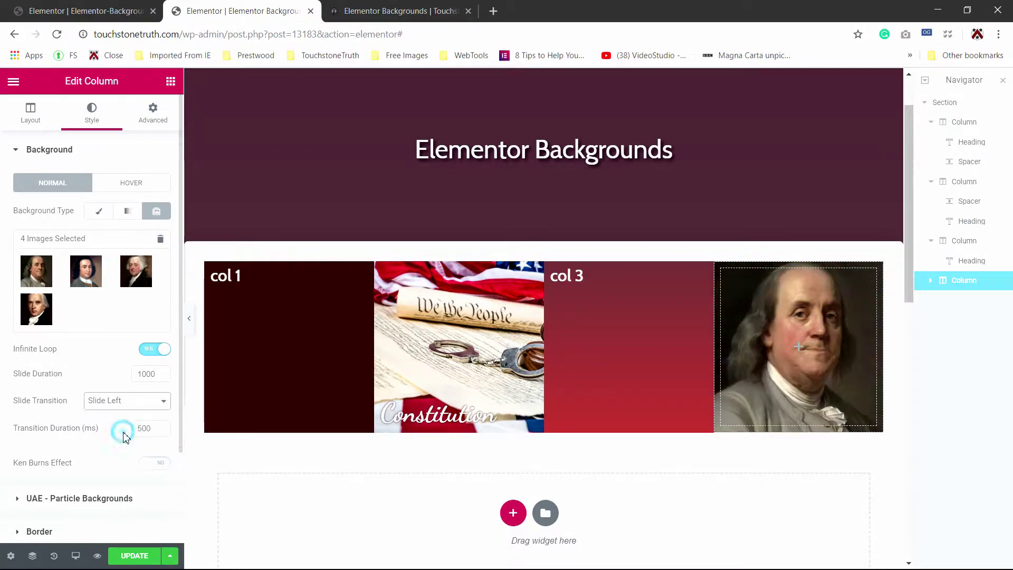
left_click(115, 406)
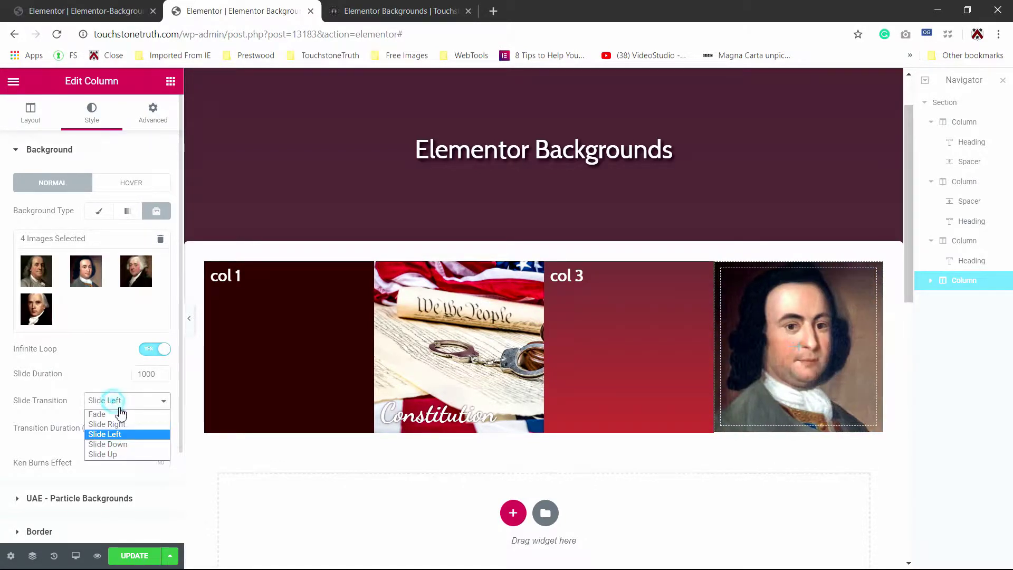
left_click(125, 448)
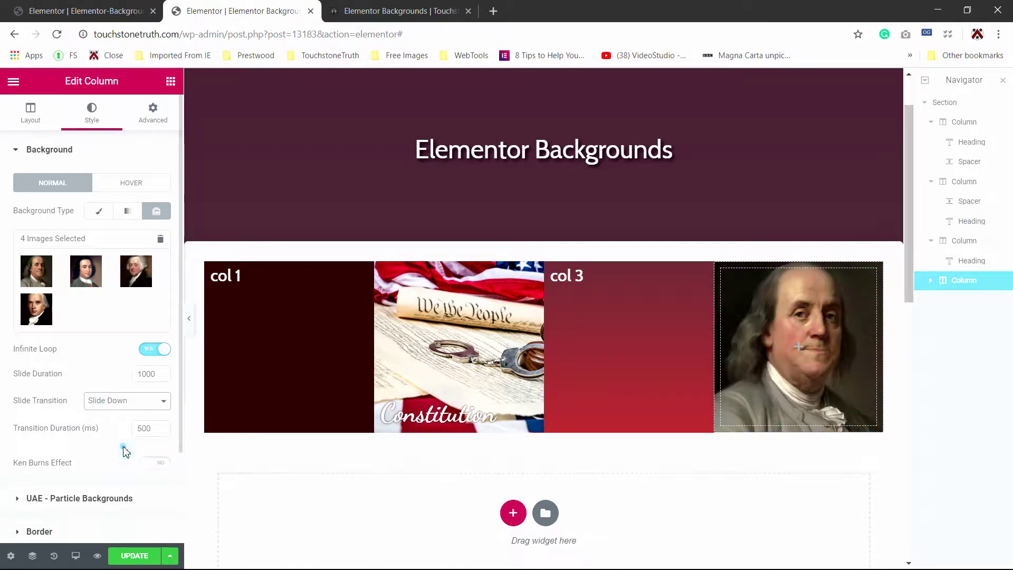
left_click(122, 405)
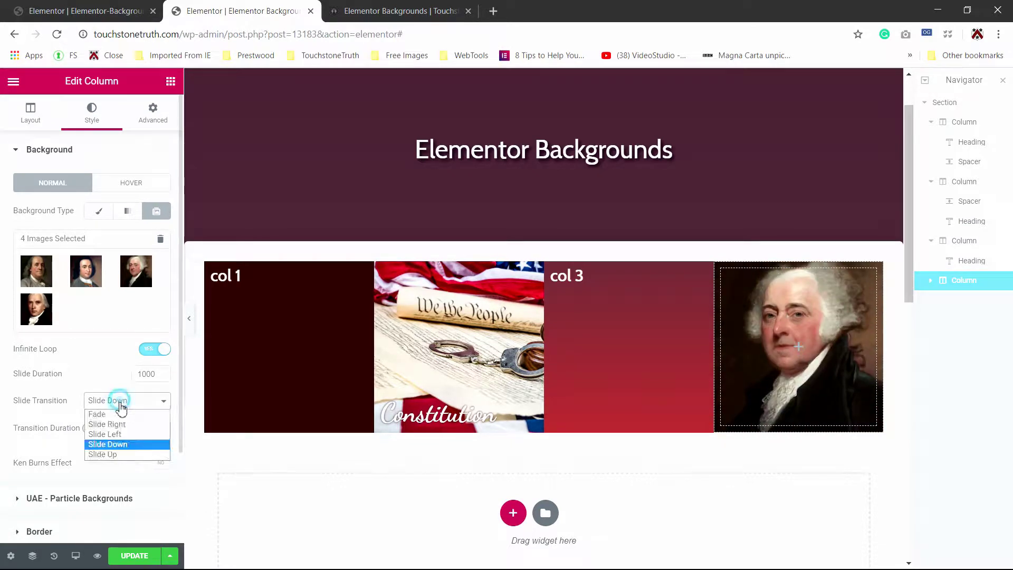
left_click(121, 454)
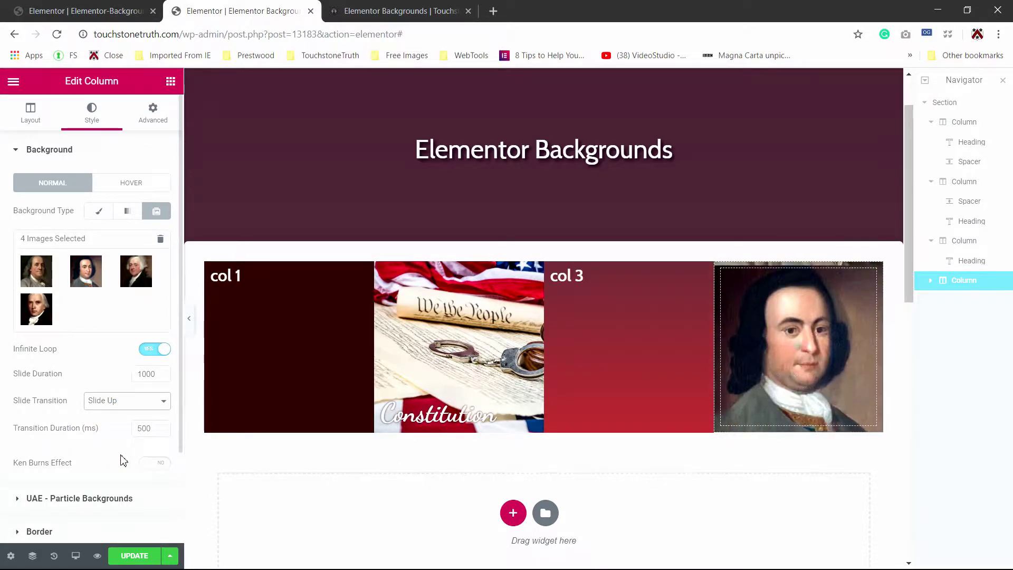
Set the fourth column's slideshow to the Fade transition with a slide duration of 3000, and enable the Ken Burns Effect.
left_click(126, 405)
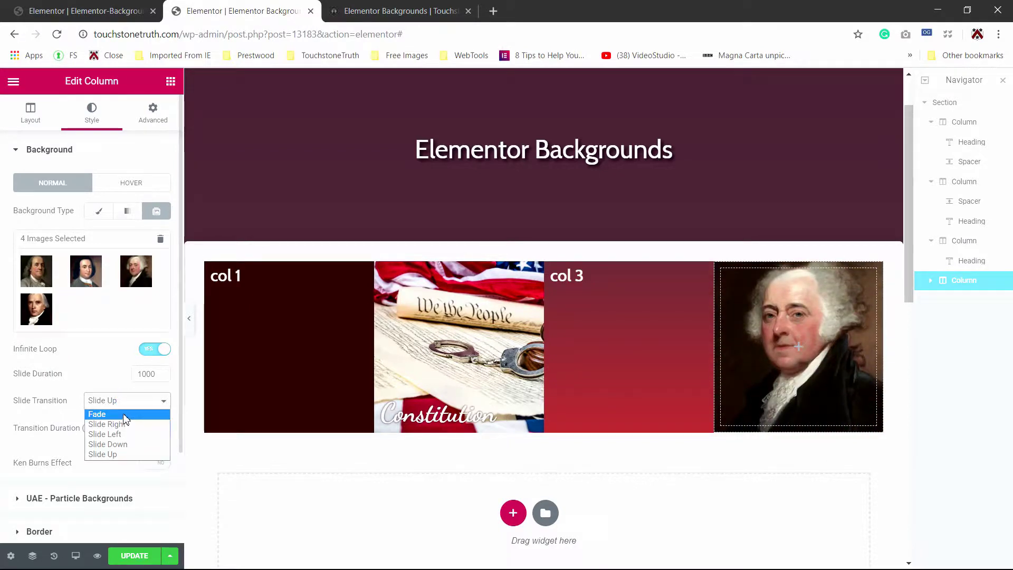
left_click(135, 412)
left_click(141, 375)
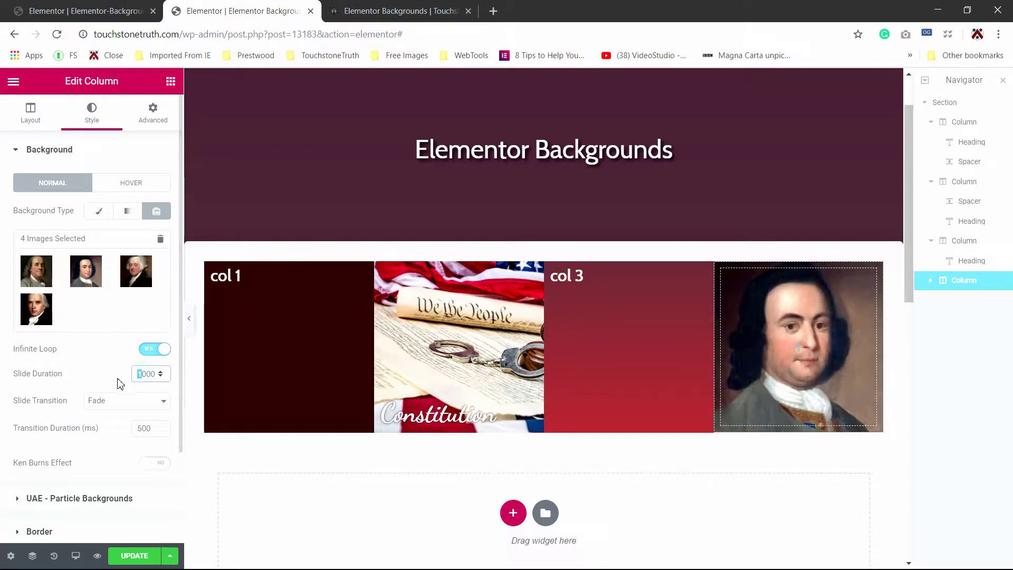
type("3")
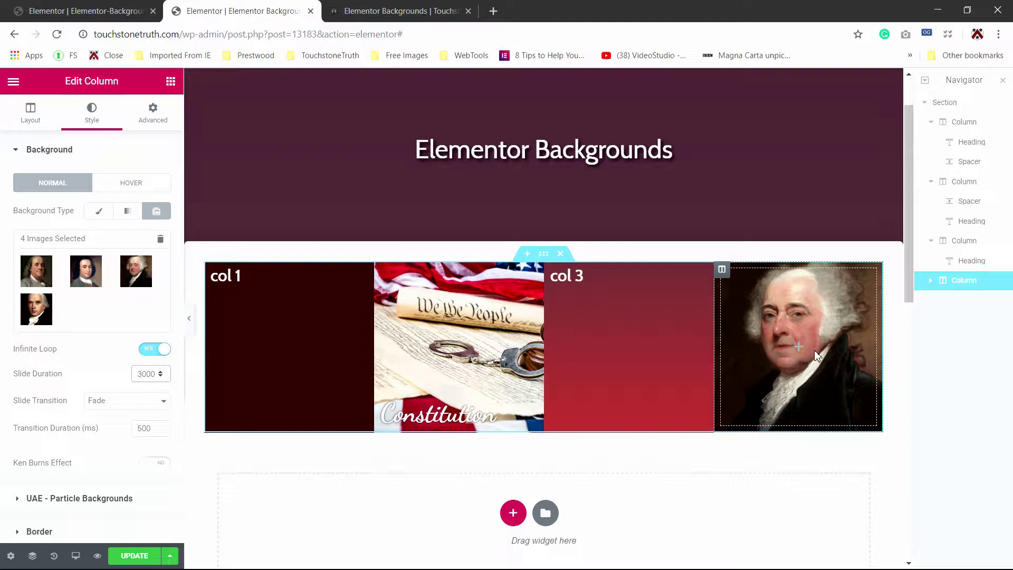
left_click(158, 466)
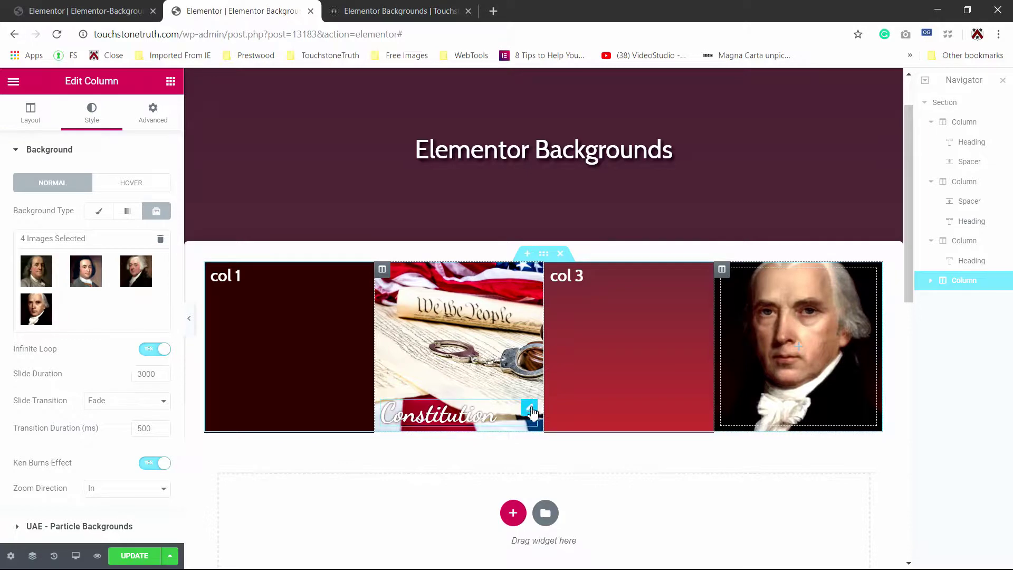
Duplicate the second column's Constitution heading and move the copy into the fourth column.
left_click(529, 407)
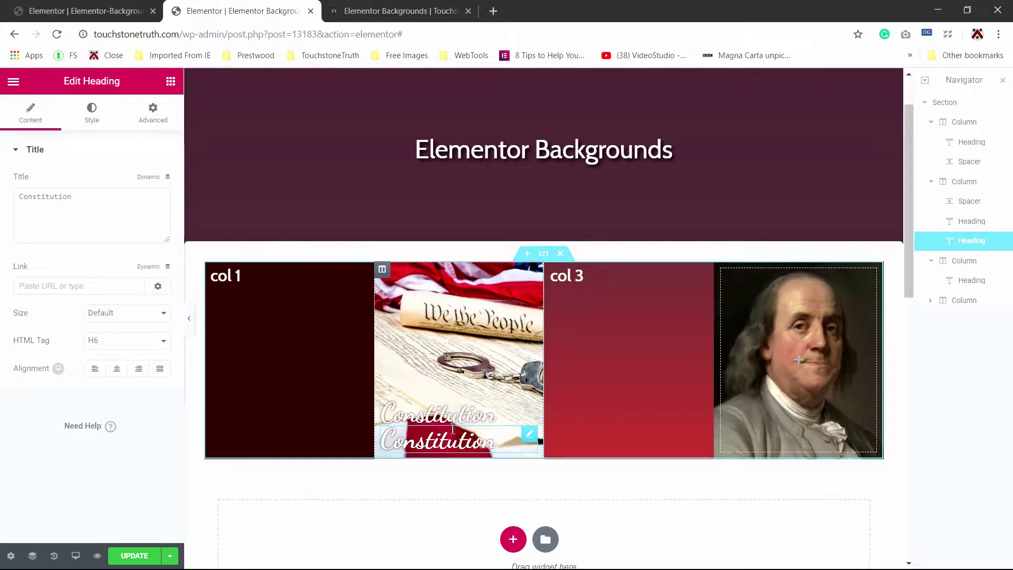
left_click_drag(533, 418, 800, 411)
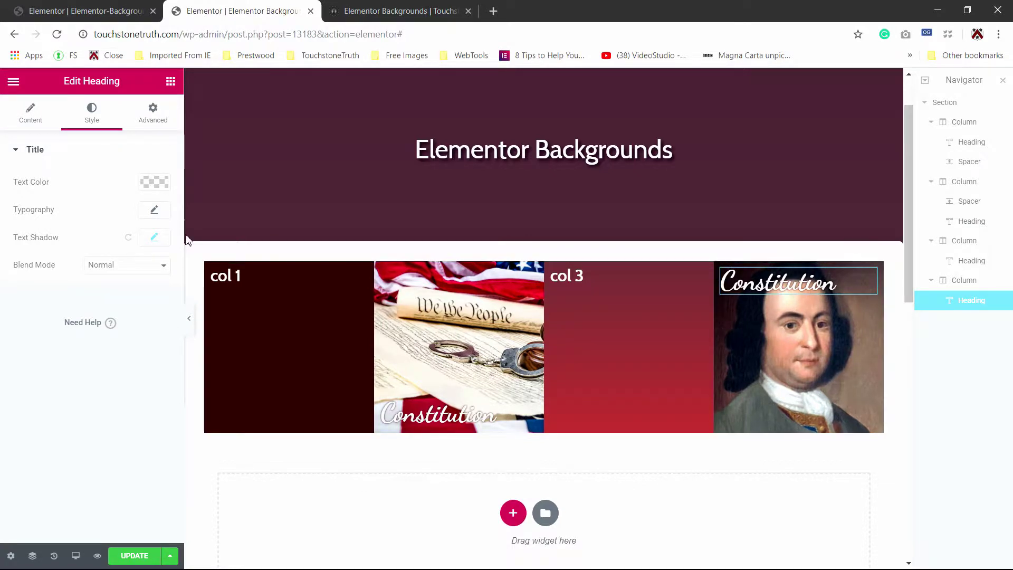
Change the fourth column's heading title to Founding Fathers and center-align it.
left_click(34, 117)
double_click(77, 196)
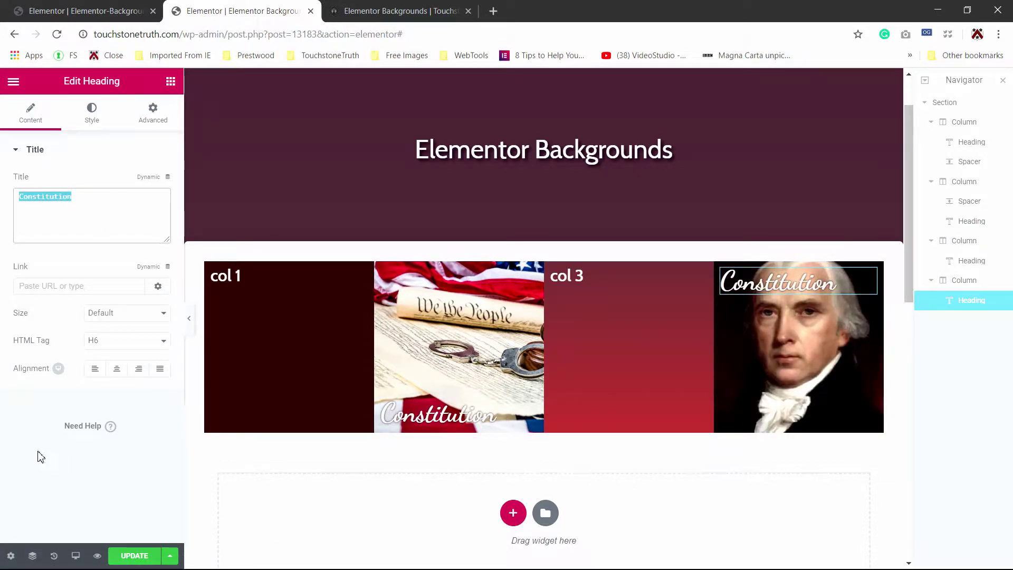
type("Founding Fathers")
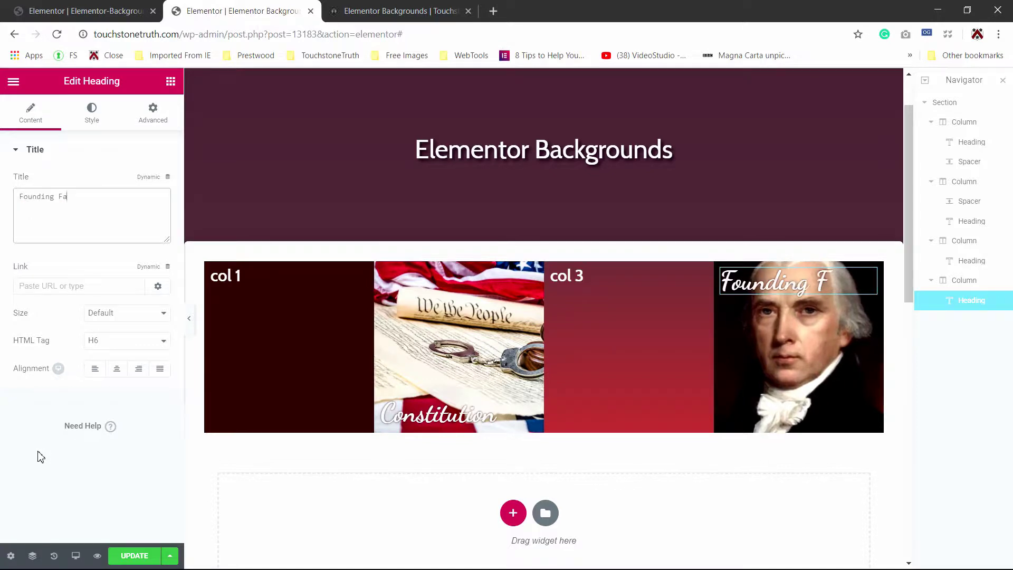
left_click(117, 369)
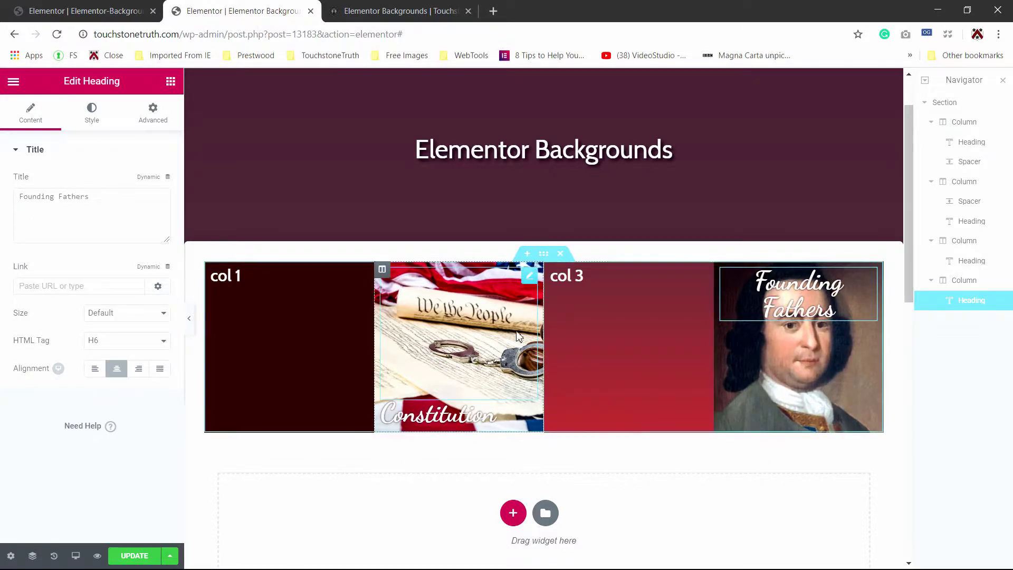
Duplicate the second column's spacer and place the copy above the Founding Fathers heading in the fourth column.
left_click(470, 318)
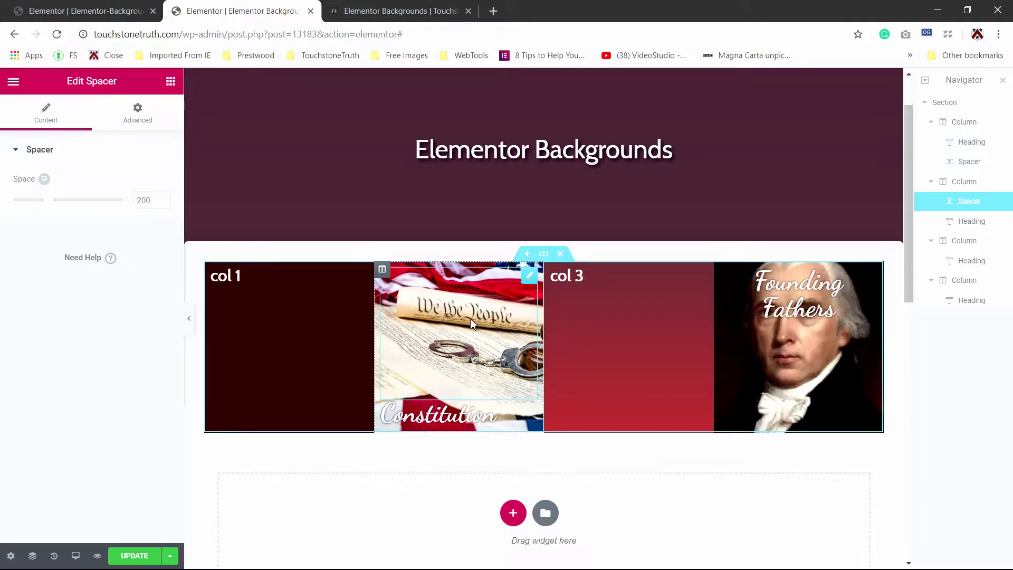
left_click_drag(462, 335, 802, 277)
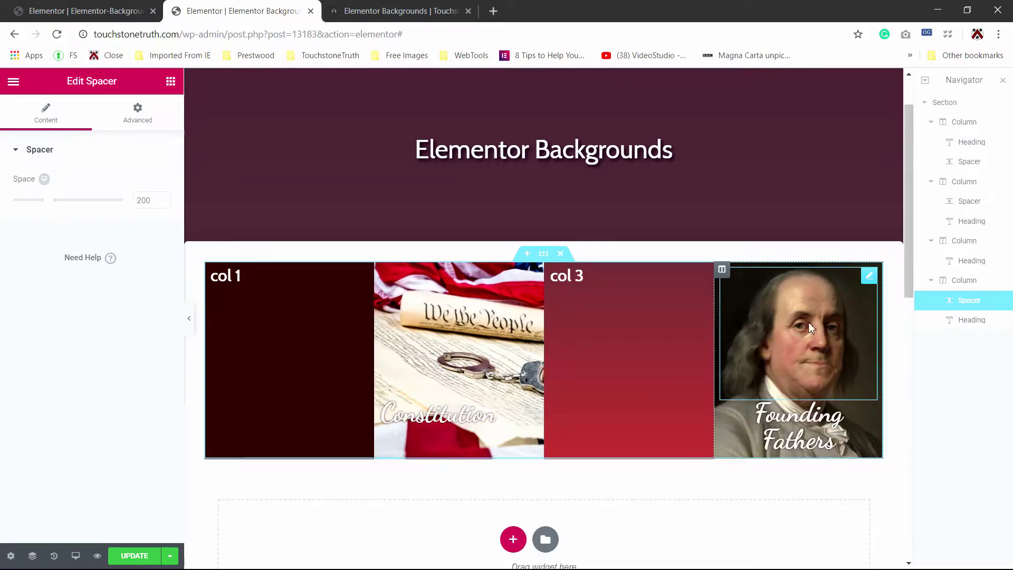
Give the Founding Fathers heading an Absolute custom position with its vertical orientation set to bottom.
left_click(797, 422)
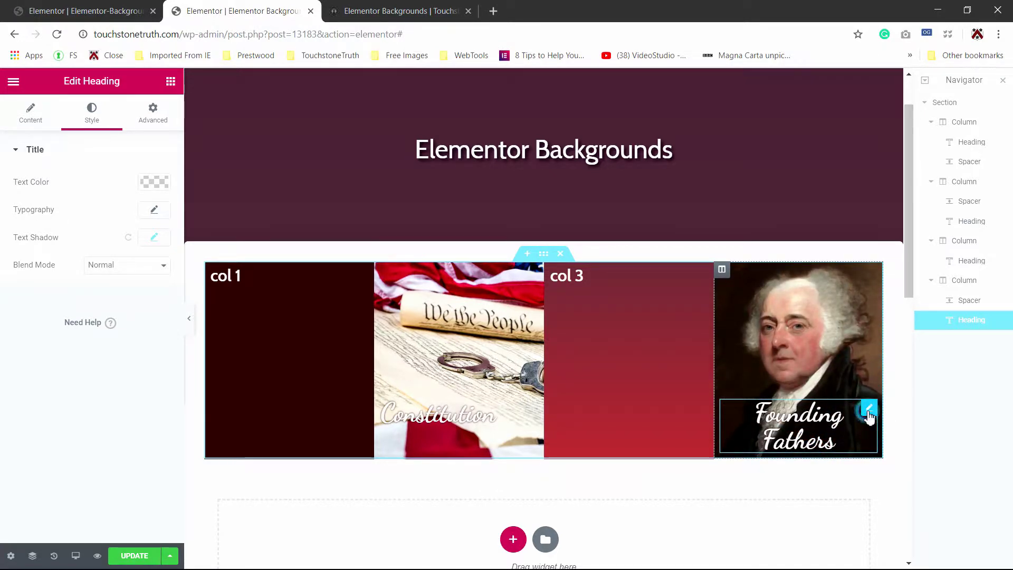
left_click(155, 114)
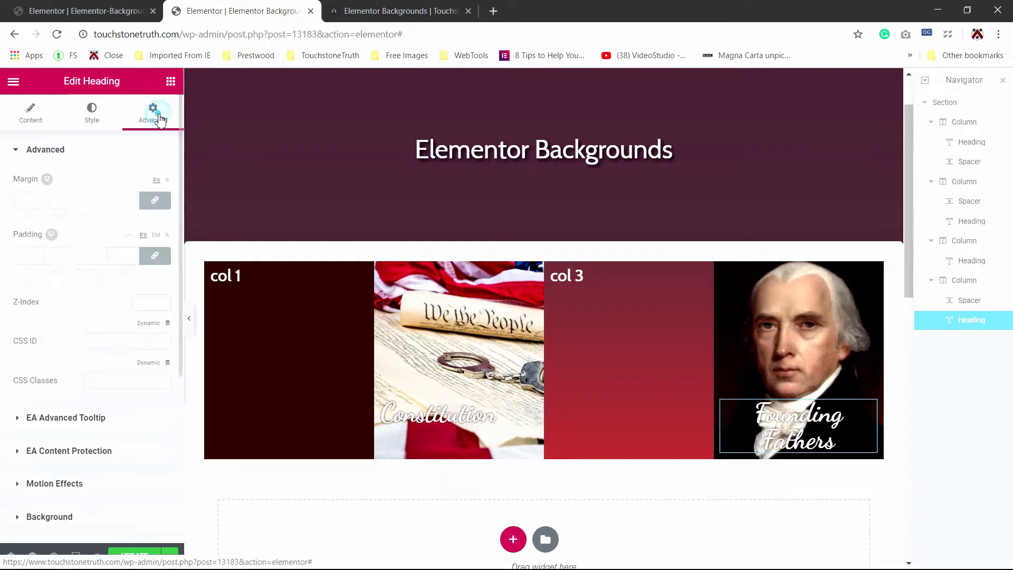
scroll(64, 454, "down", 3)
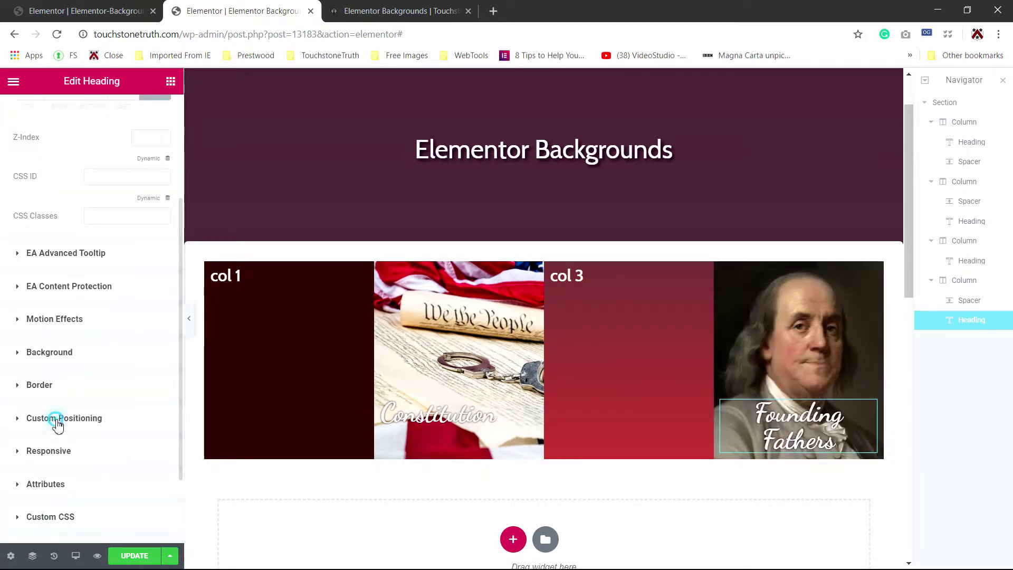
left_click(57, 425)
left_click(103, 407)
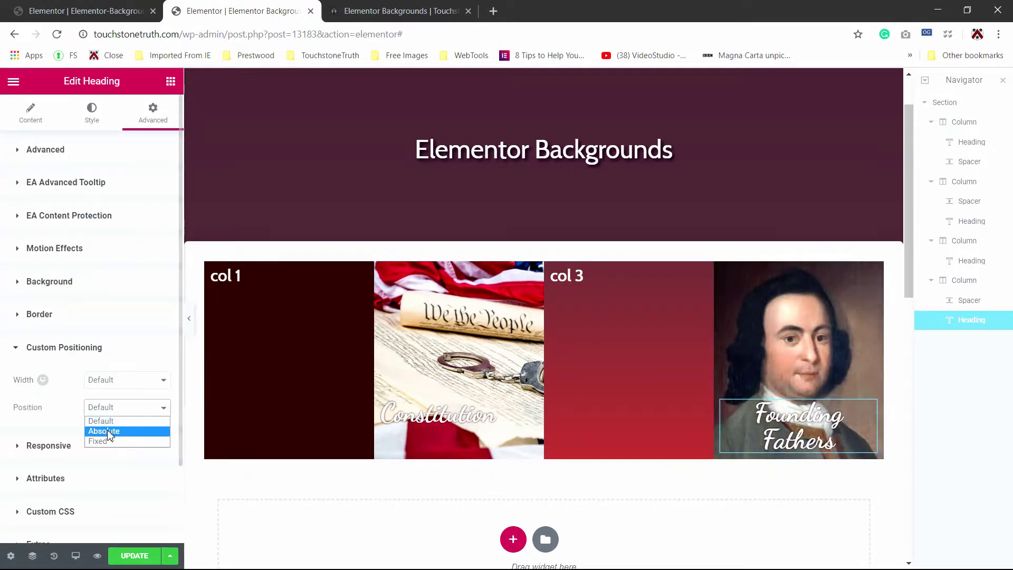
left_click(103, 426)
scroll(148, 422, "down", 3)
left_click(157, 422)
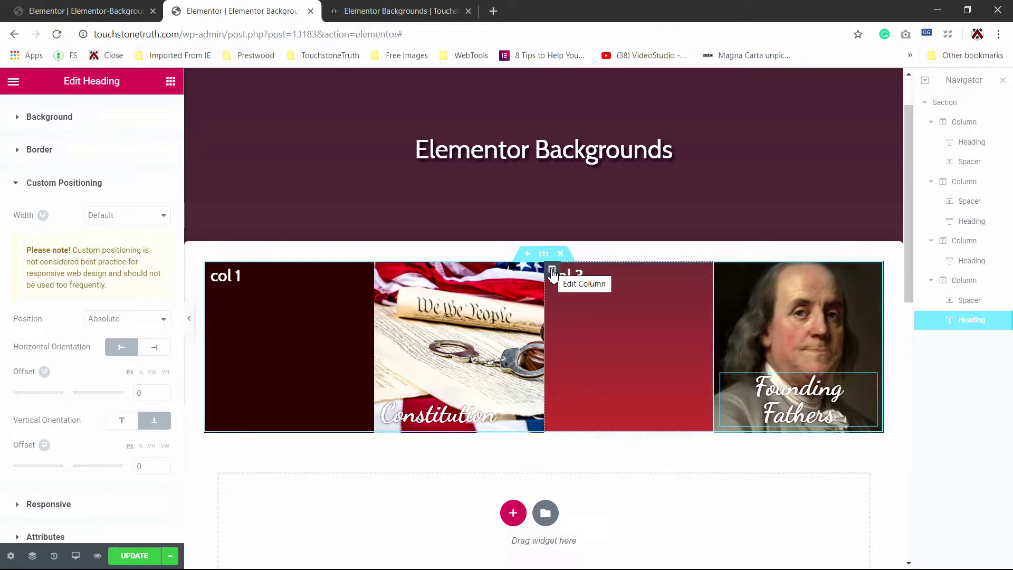
Set the four-column video section's padding to 100 px on all sides.
left_click(544, 254)
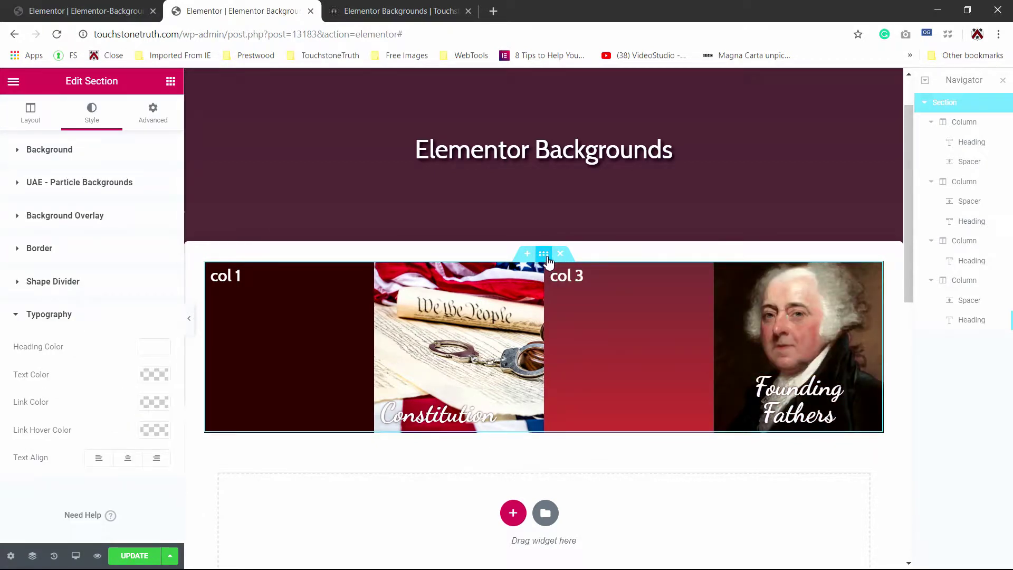
left_click(153, 110)
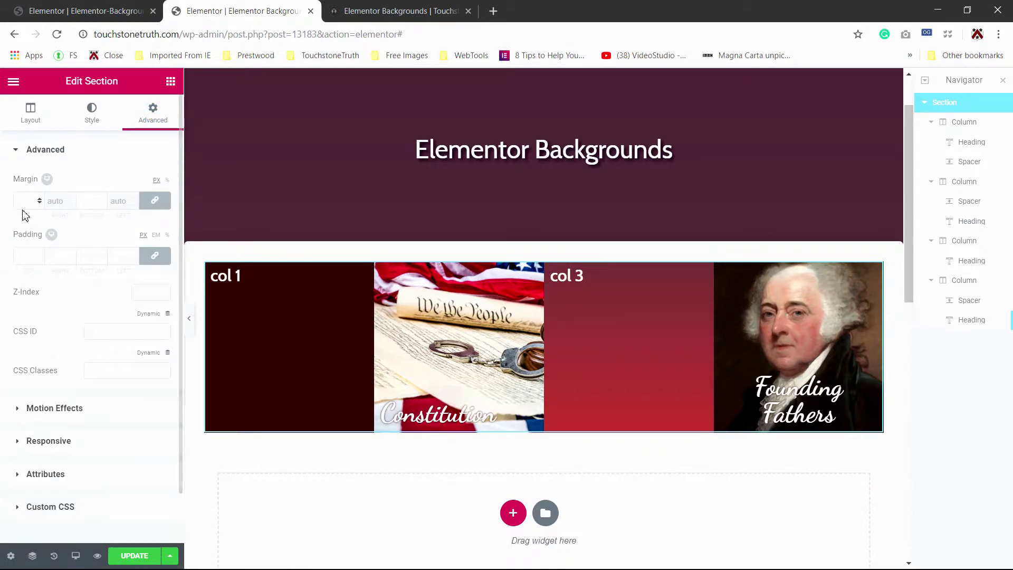
left_click(21, 255)
type("100")
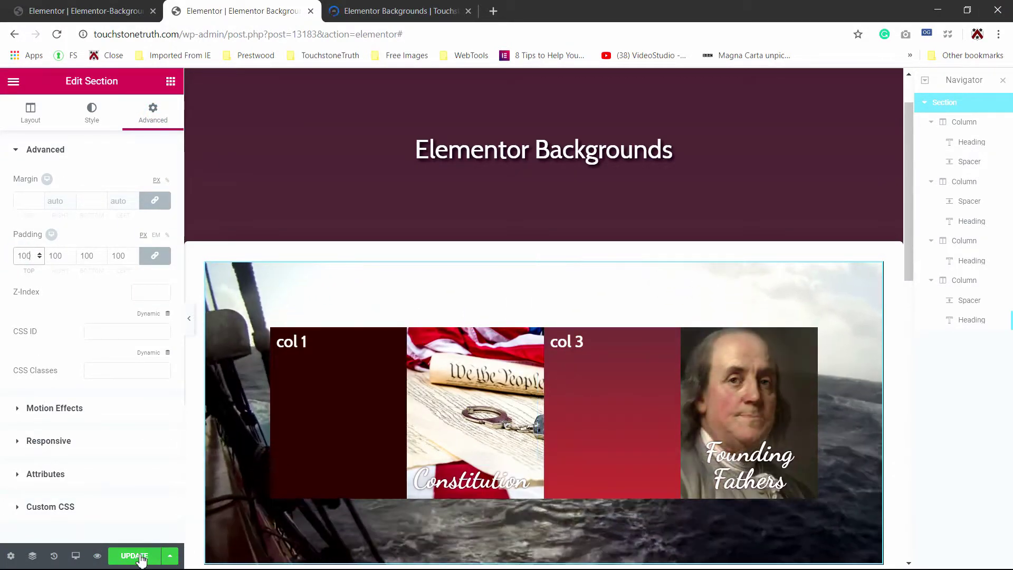
Update the page and preview it to check the video section and its column backgrounds.
left_click(134, 561)
left_click(97, 555)
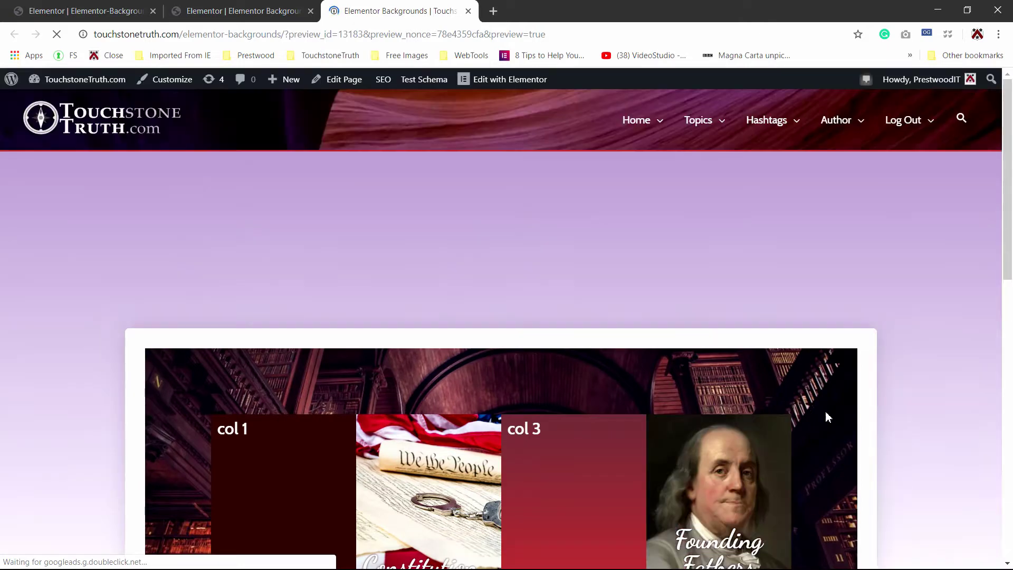
scroll(893, 328, "down", 3)
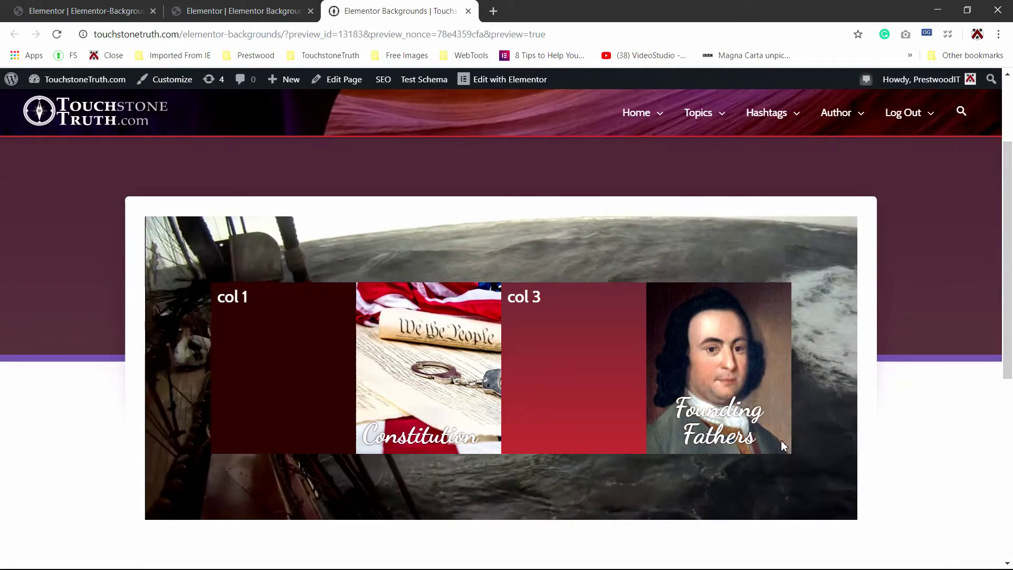
scroll(844, 501, "up", 1)
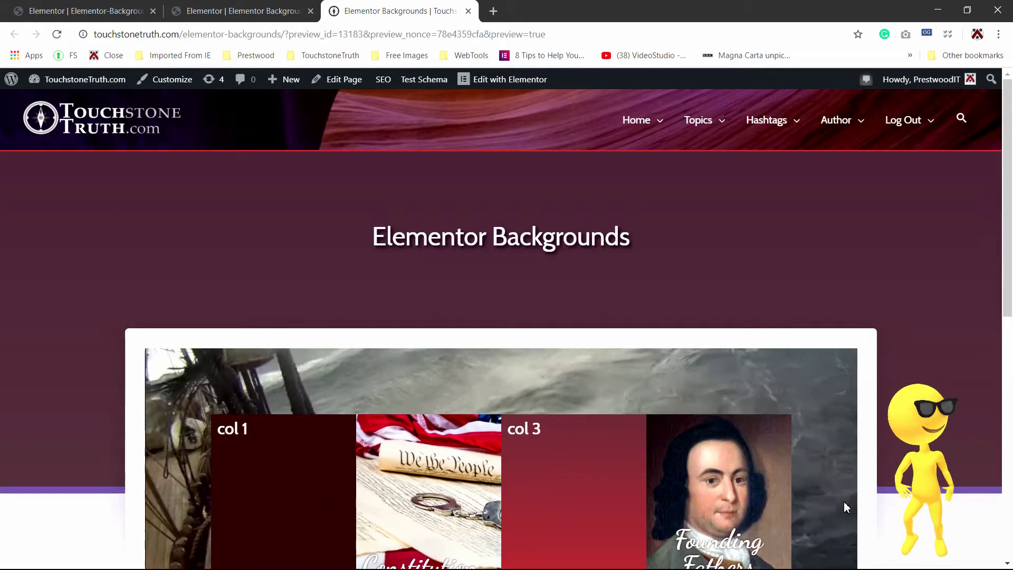
scroll(843, 501, "down", 1)
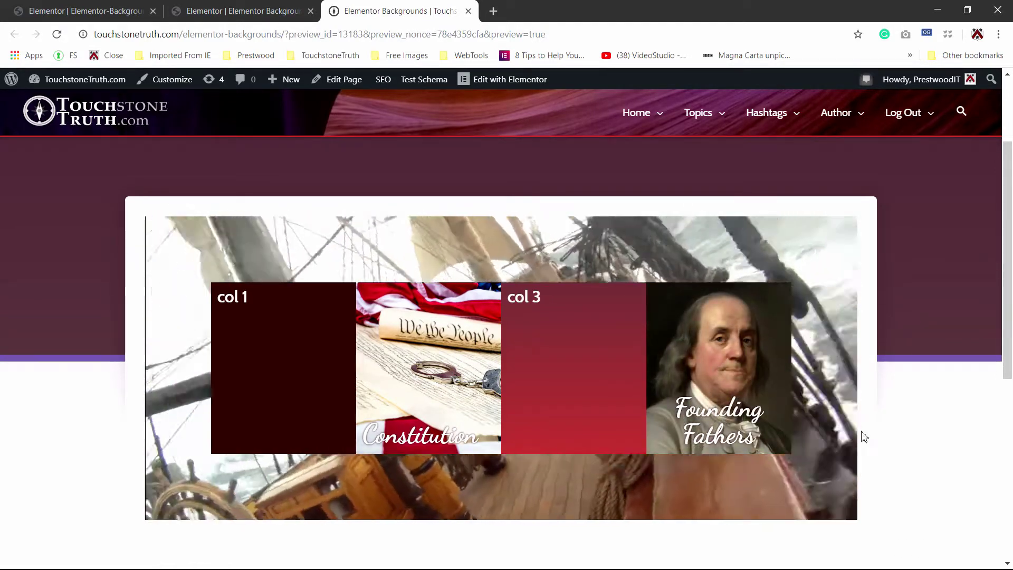
scroll(962, 461, "up", 2)
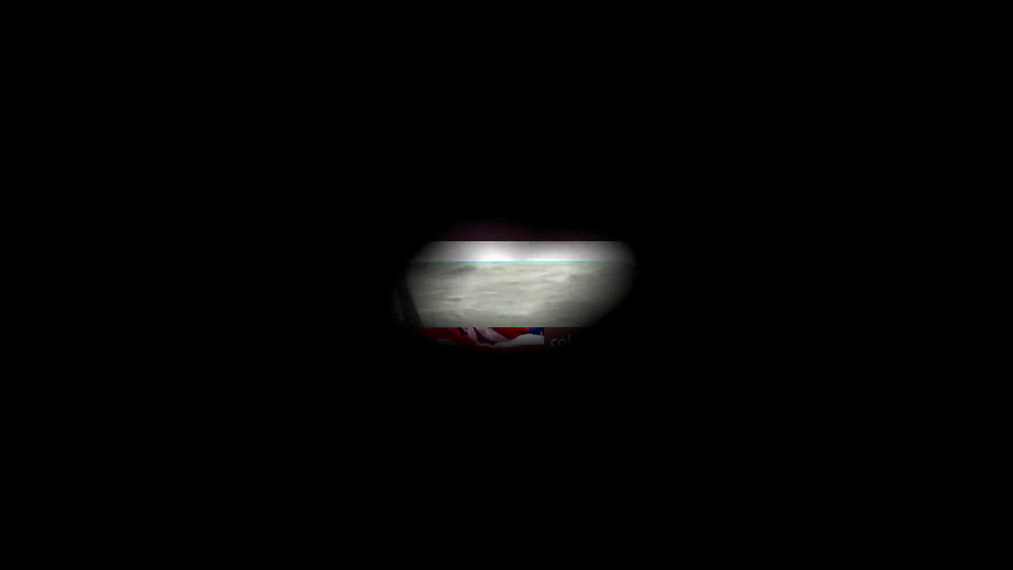
Paste the copied Roger Williams text section below the four-column video section.
scroll(580, 305, "down", 5)
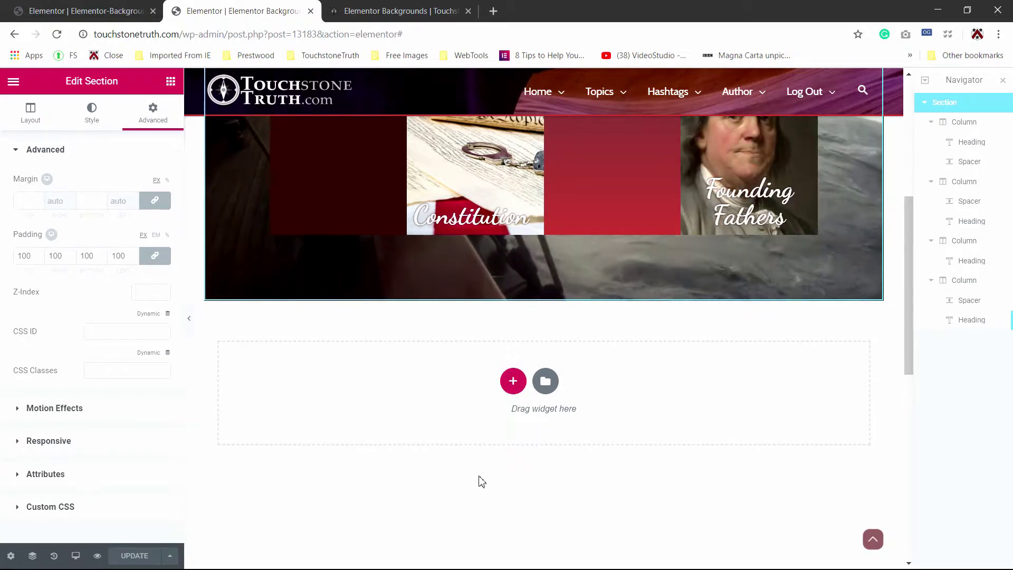
left_click(513, 380)
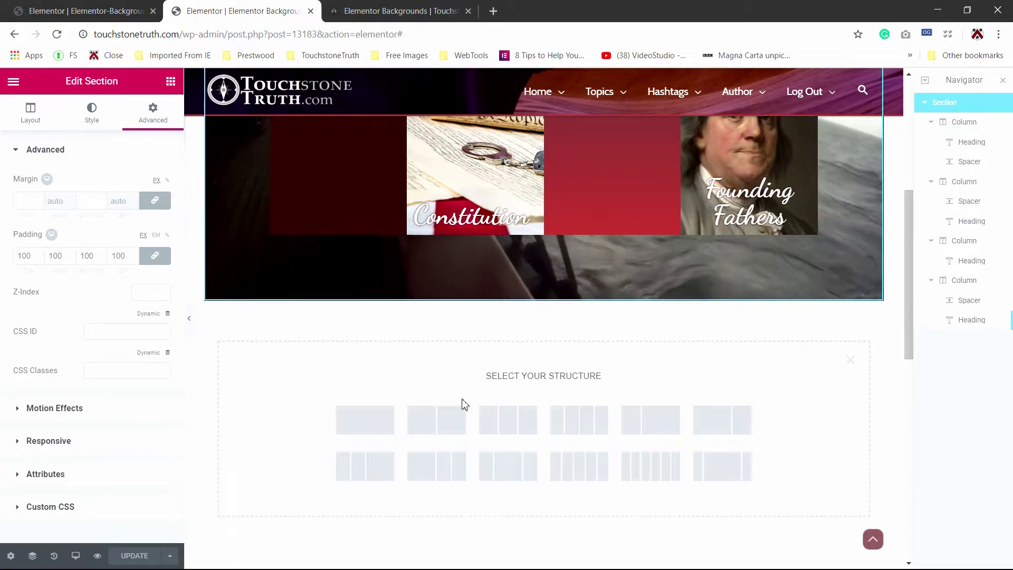
right_click(449, 402)
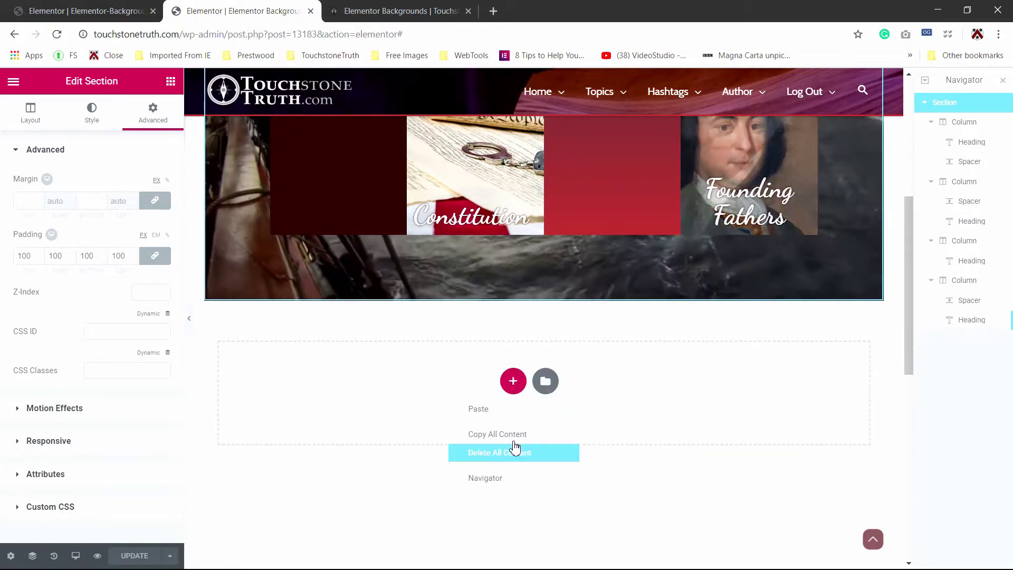
left_click(516, 409)
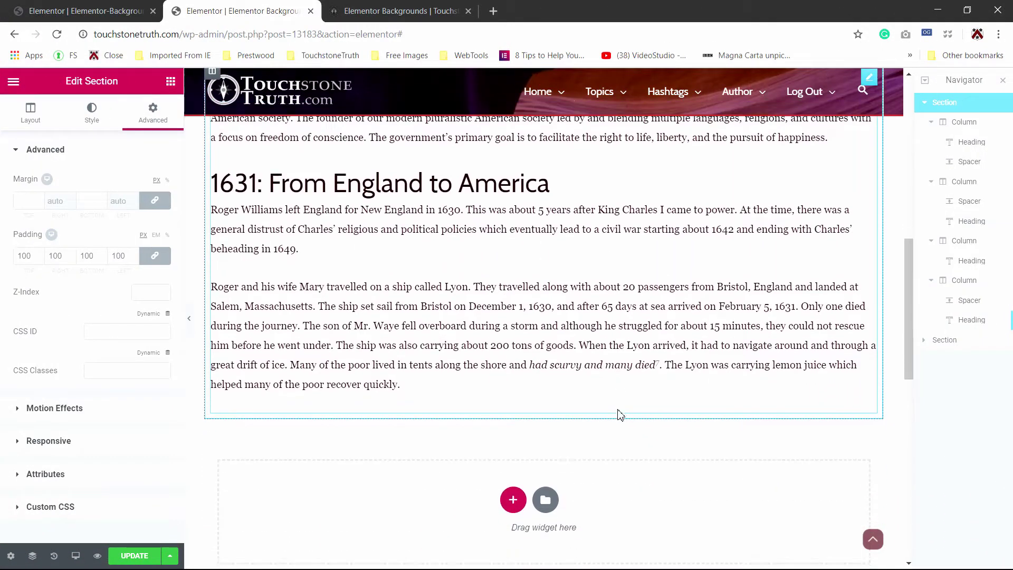
Add a new section with two equal columns below the Roger Williams text.
left_click(513, 475)
scroll(559, 481, "down", 3)
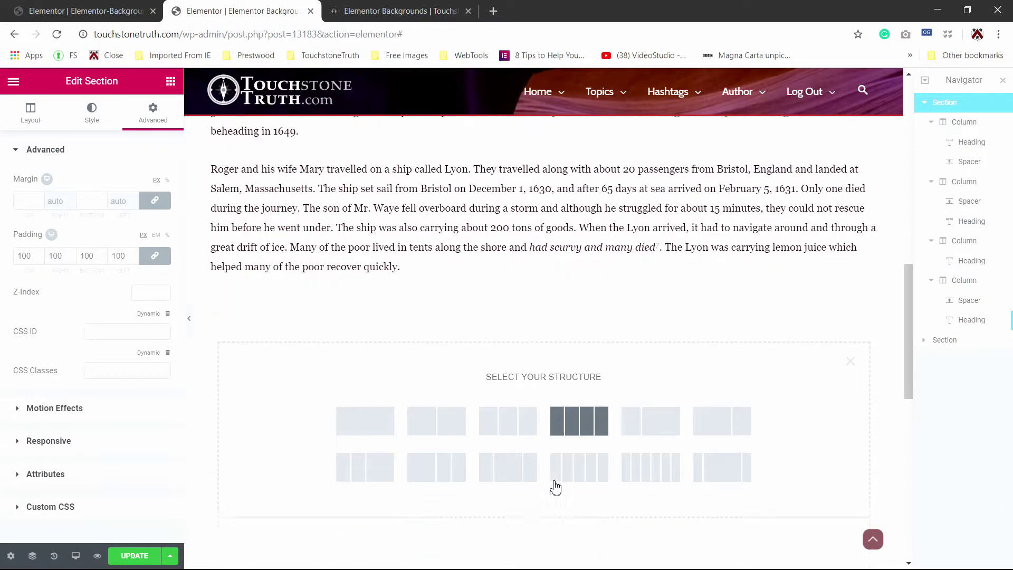
left_click(436, 390)
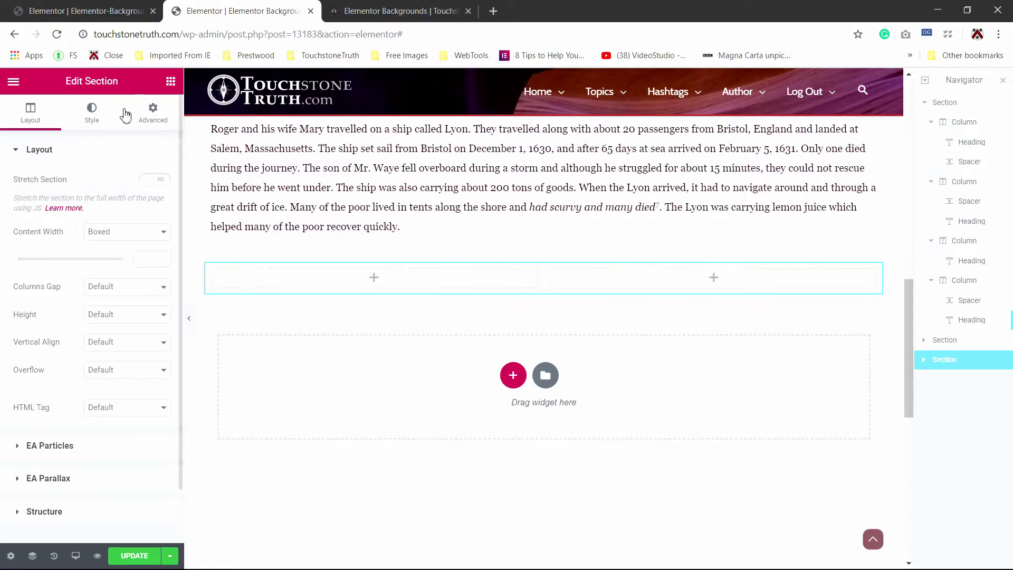
Give the two-column section a video background using the copied YouTube link, with start time 225 and end time 235.
left_click(90, 112)
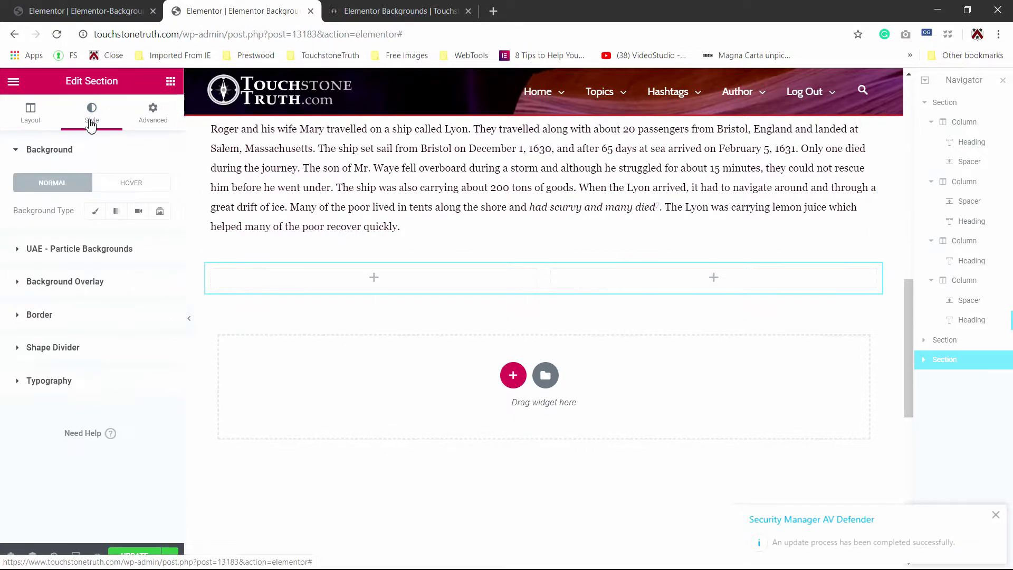
left_click(137, 212)
left_click(88, 249)
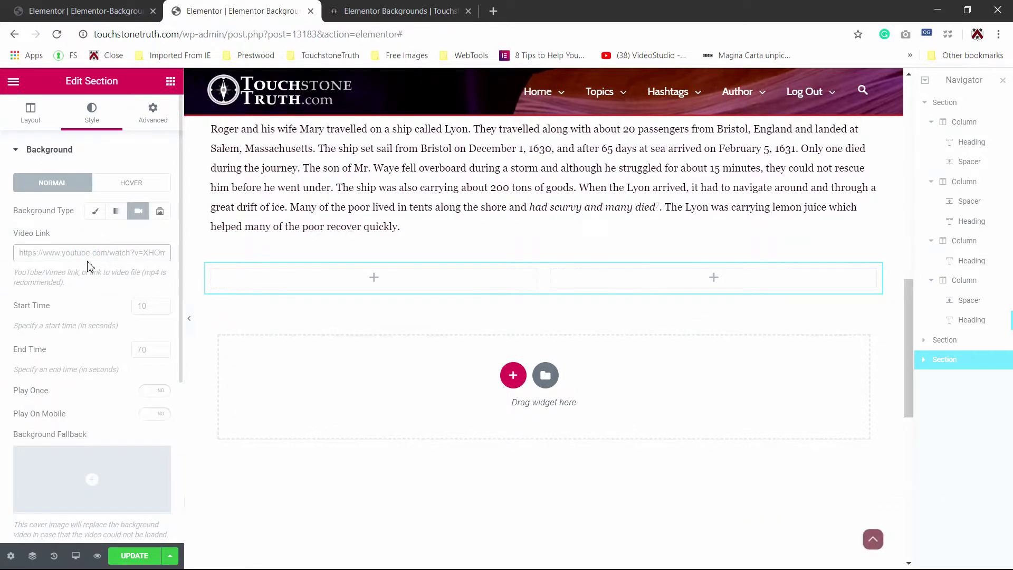
key("ctrl+v")
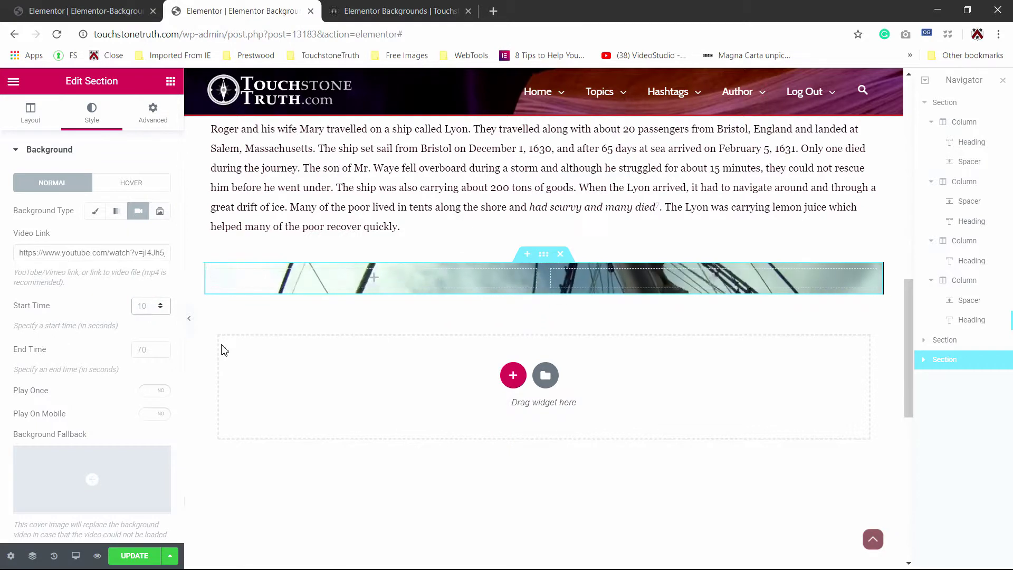
type("22")
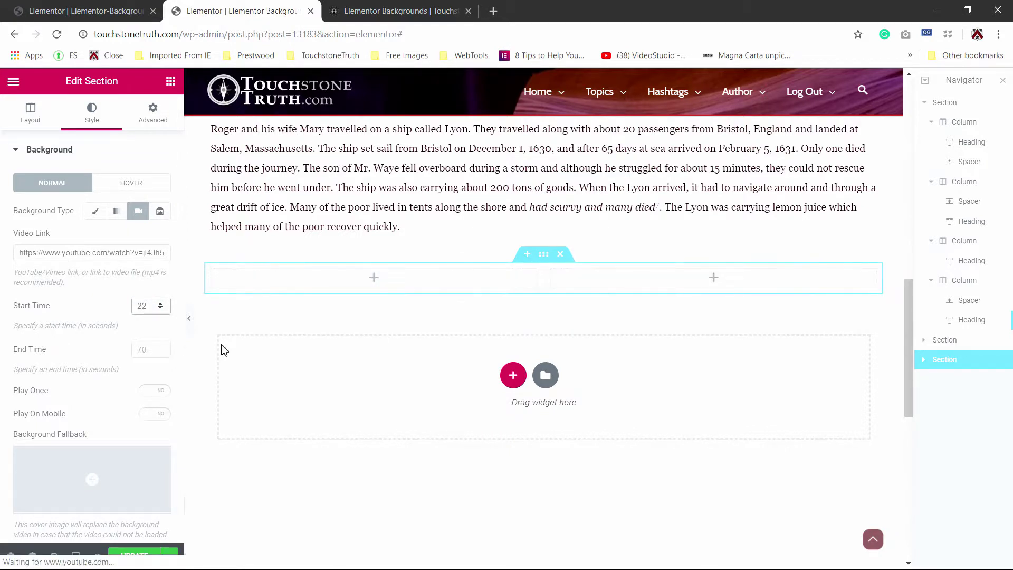
type("5")
left_click(149, 350)
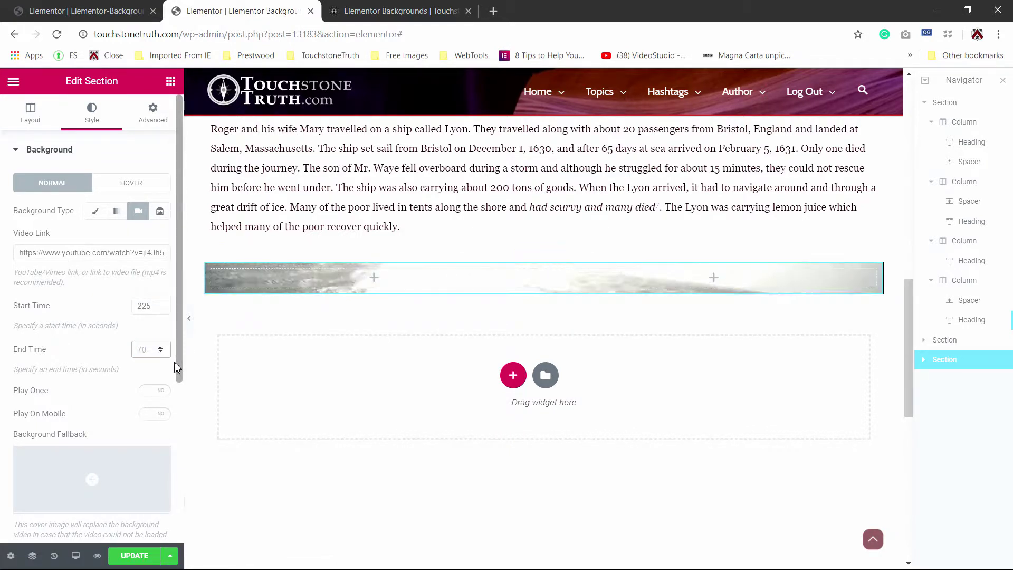
type("235")
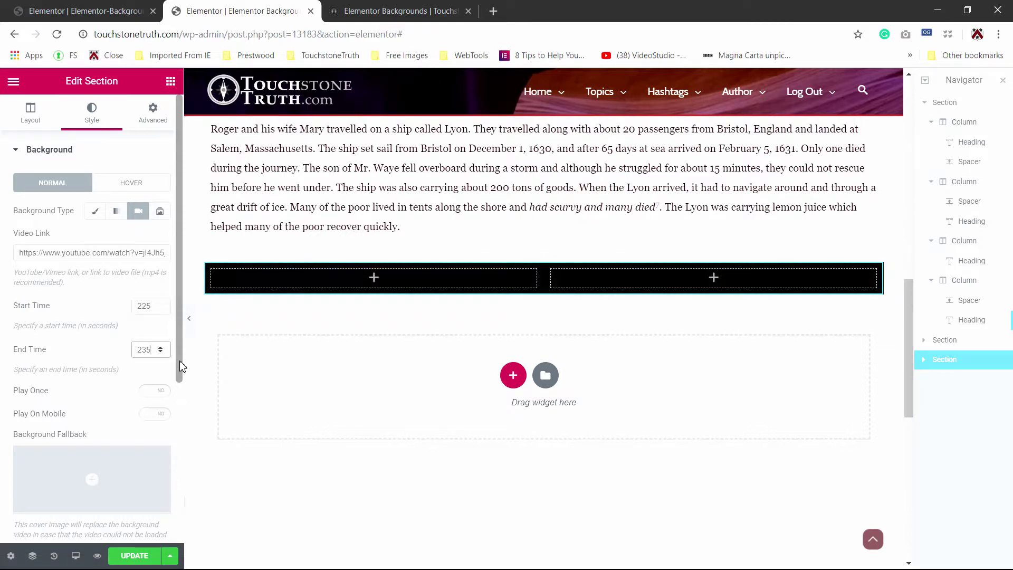
Enable Play On Mobile for the section's video and set the handwritten Rhode Island charter page as its background fallback.
left_click(154, 415)
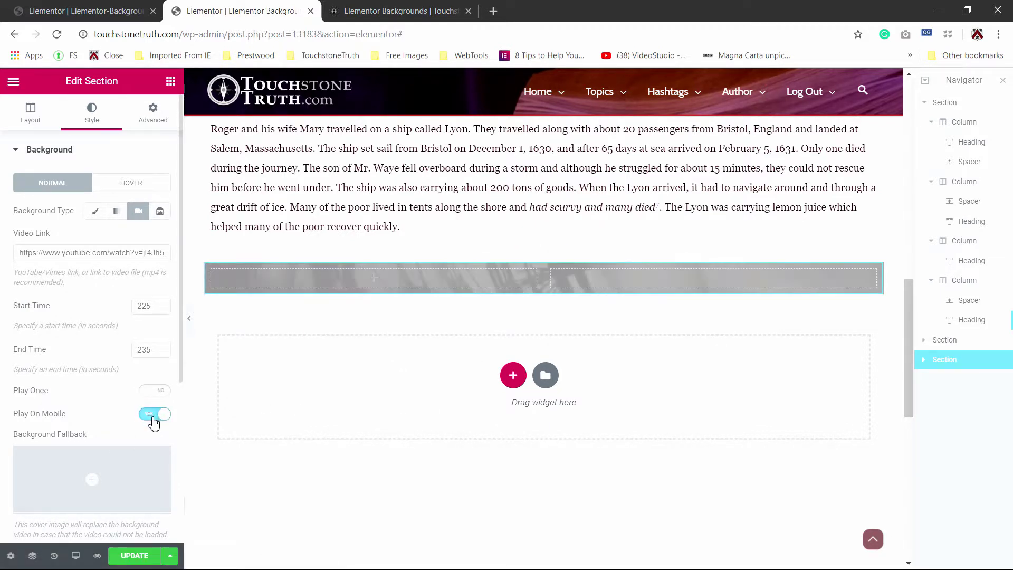
left_click(119, 482)
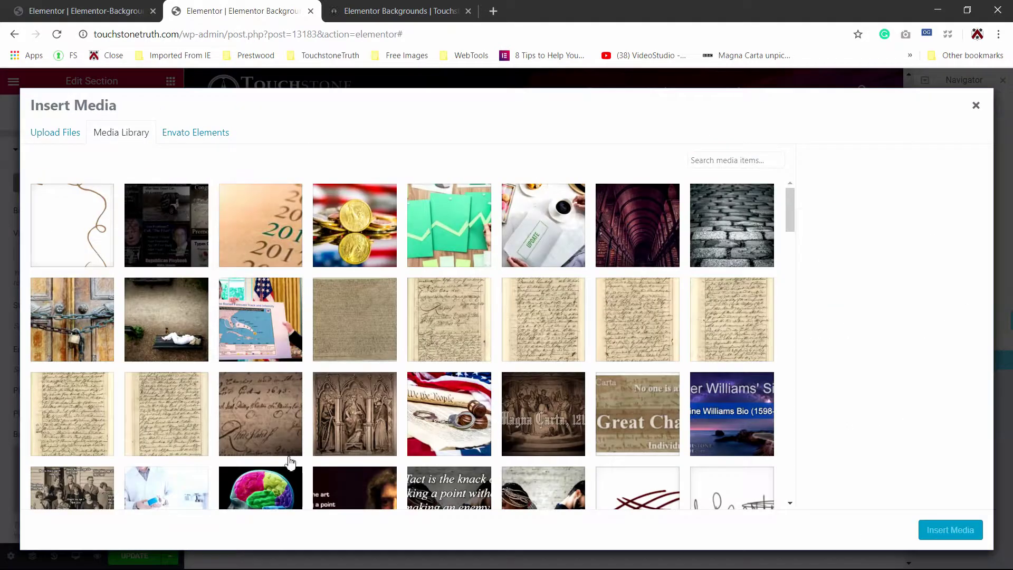
scroll(448, 412, "down", 3)
scroll(448, 412, "up", 3)
left_click(446, 330)
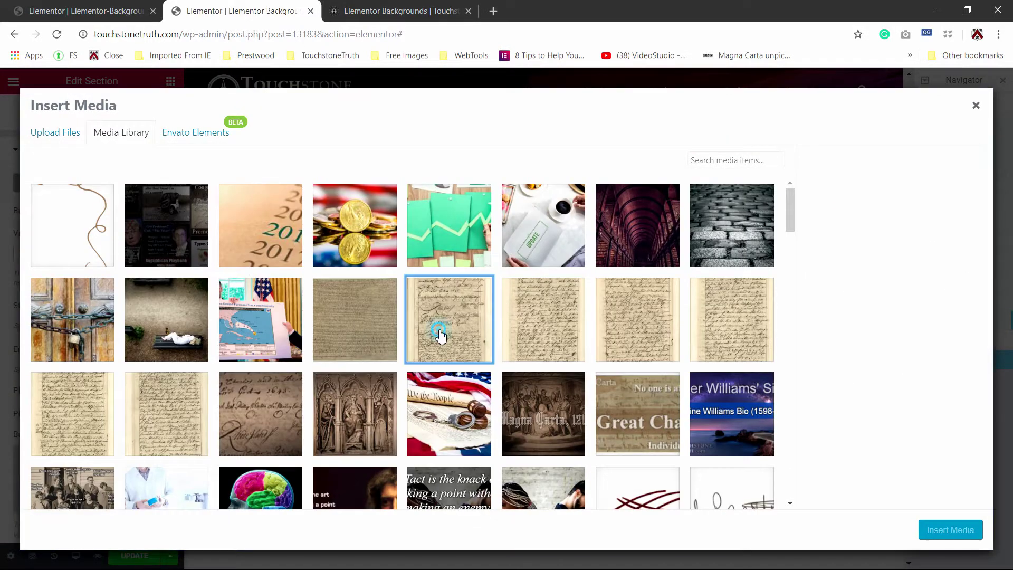
left_click(948, 533)
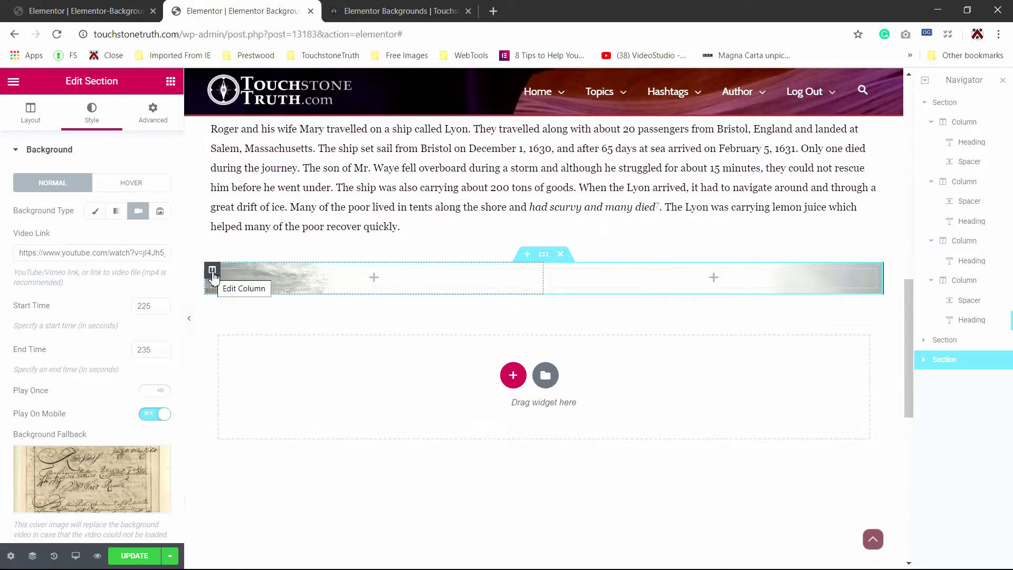
Insert an inner section into the first column of the two-column section and delete its second inner column.
left_click(212, 271)
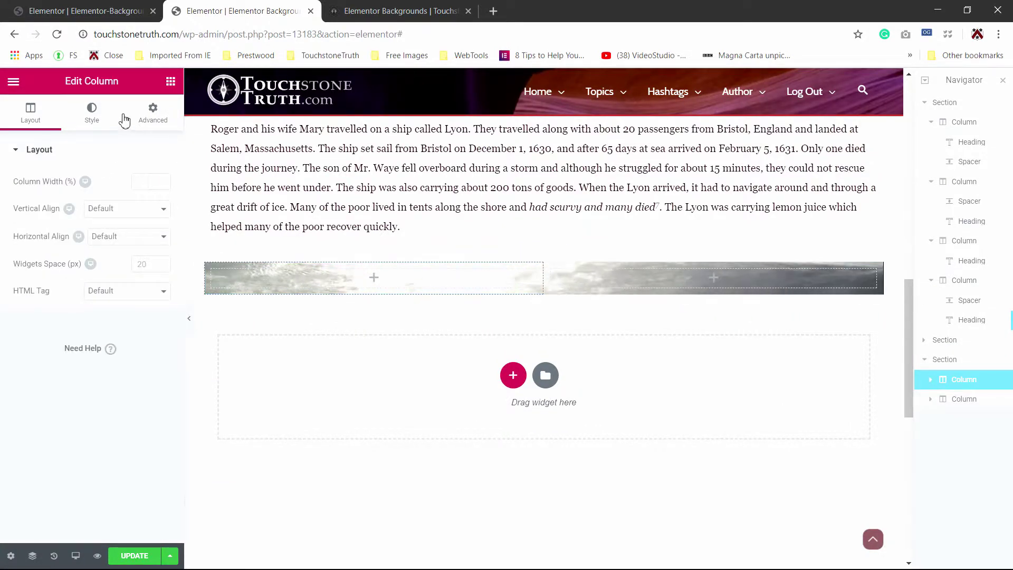
left_click(94, 115)
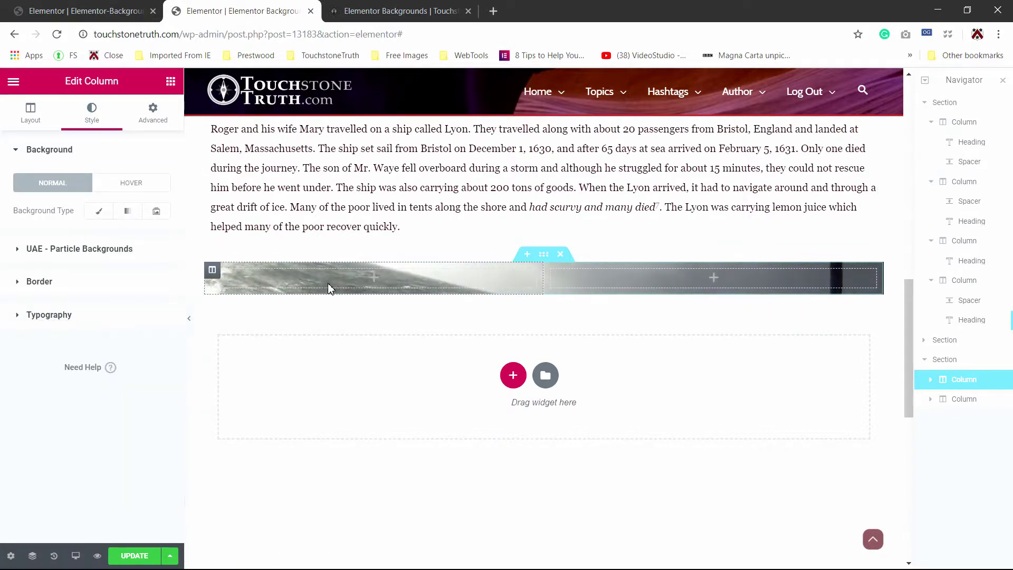
left_click(171, 82)
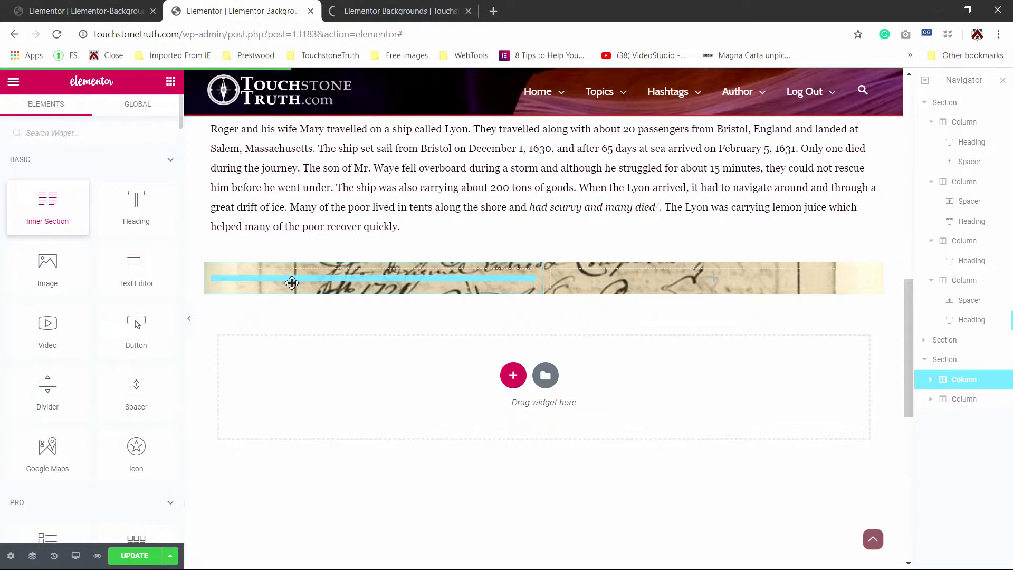
left_click_drag(291, 284, 293, 284)
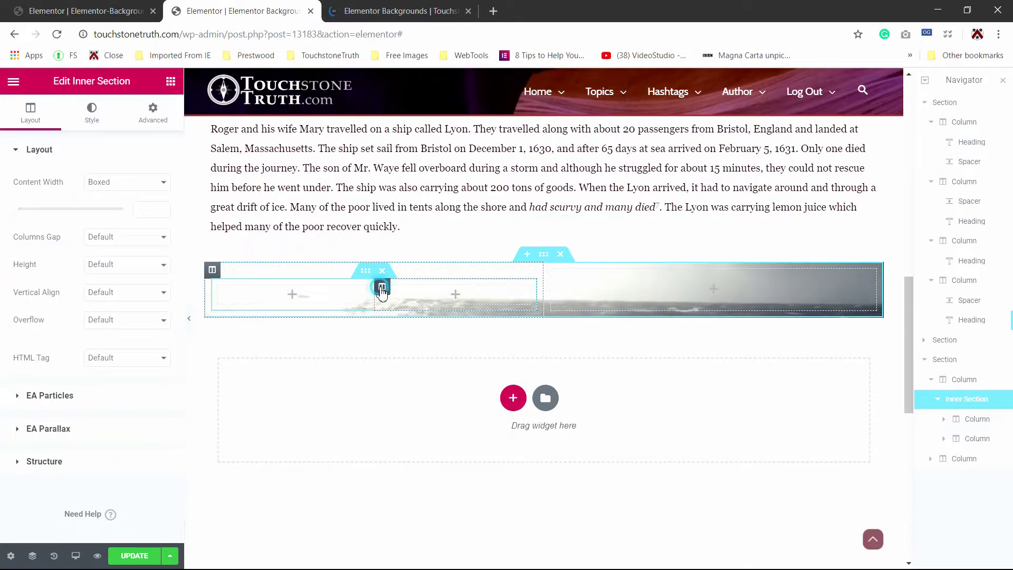
left_click(382, 288)
right_click(382, 292)
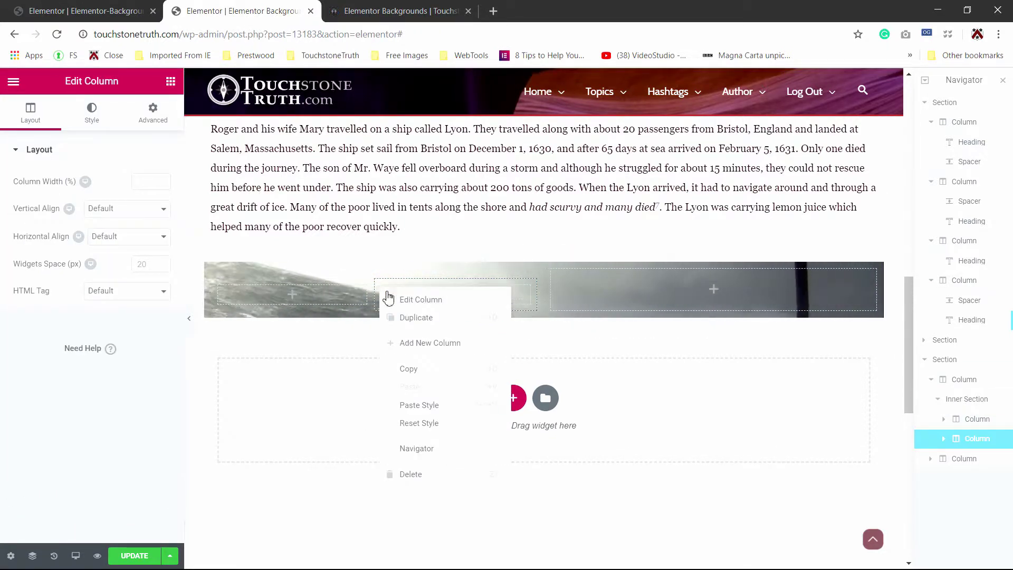
left_click(448, 476)
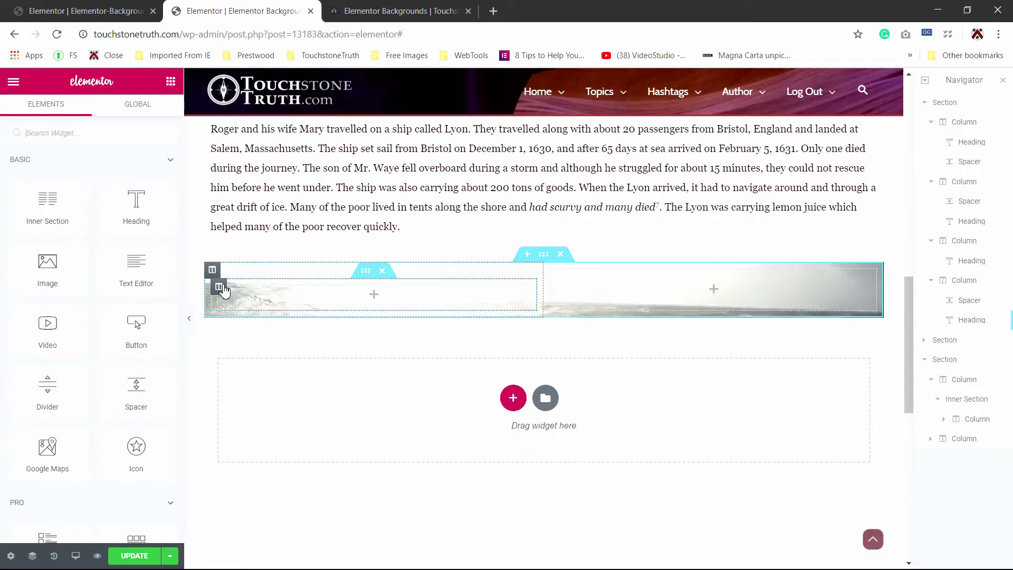
Give the inner section a YouTube video background with start time 74 and end time 130.
left_click(219, 288)
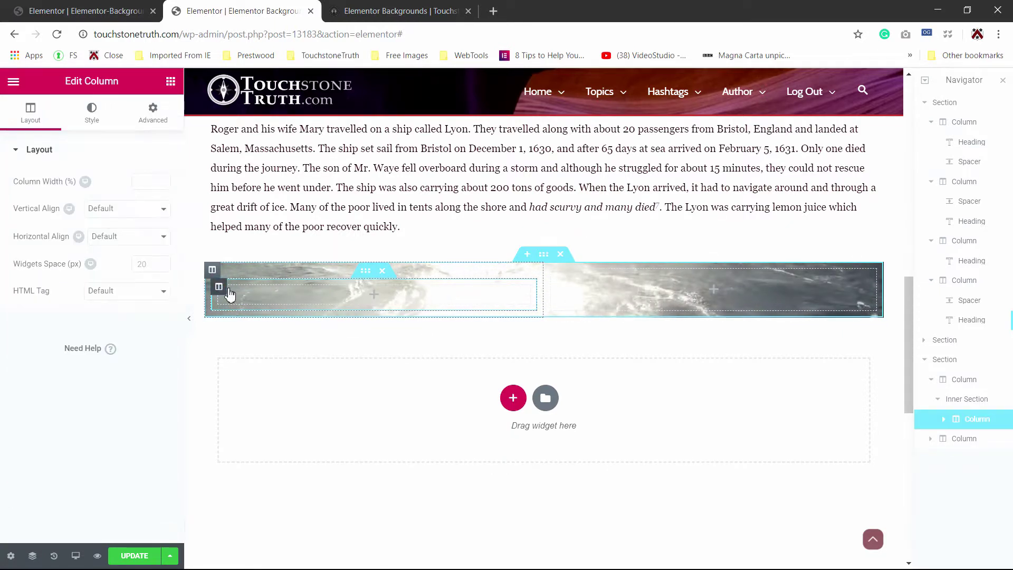
left_click(370, 274)
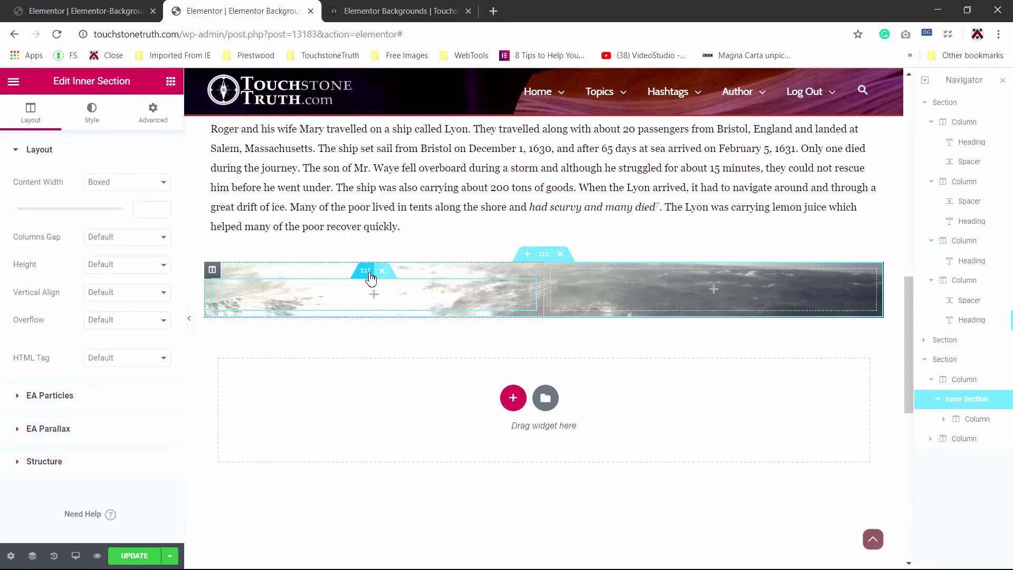
left_click(93, 116)
left_click(139, 212)
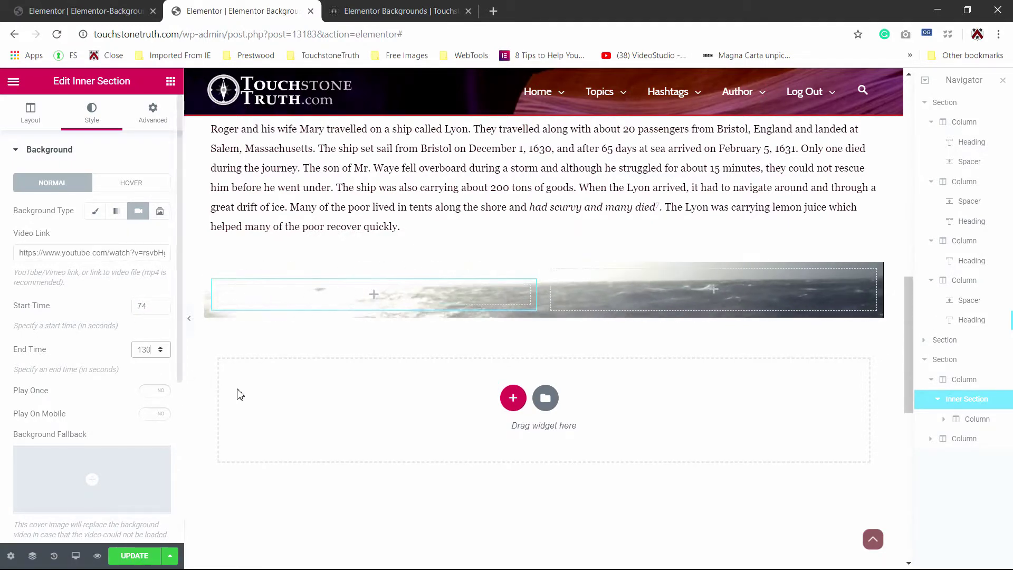
scroll(202, 279, "up", 1)
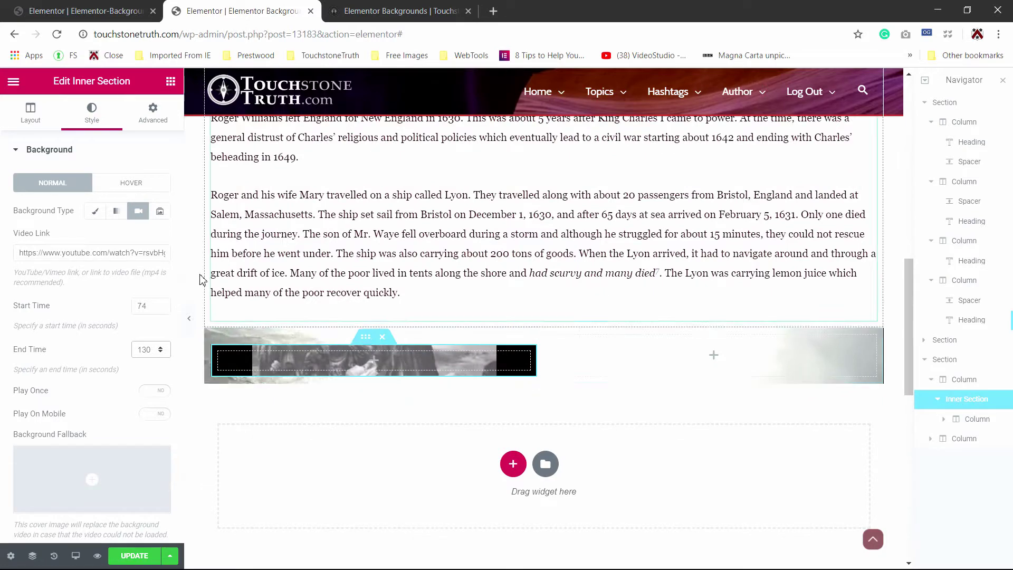
Add a spacer with a space of 200 to the inner section's column and duplicate it.
left_click(170, 81)
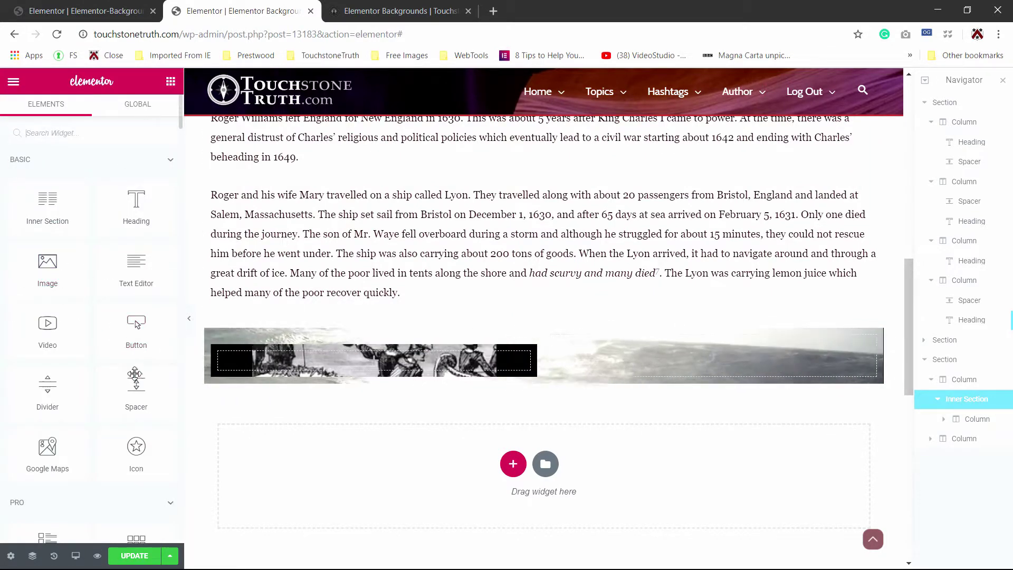
left_click_drag(140, 399, 349, 361)
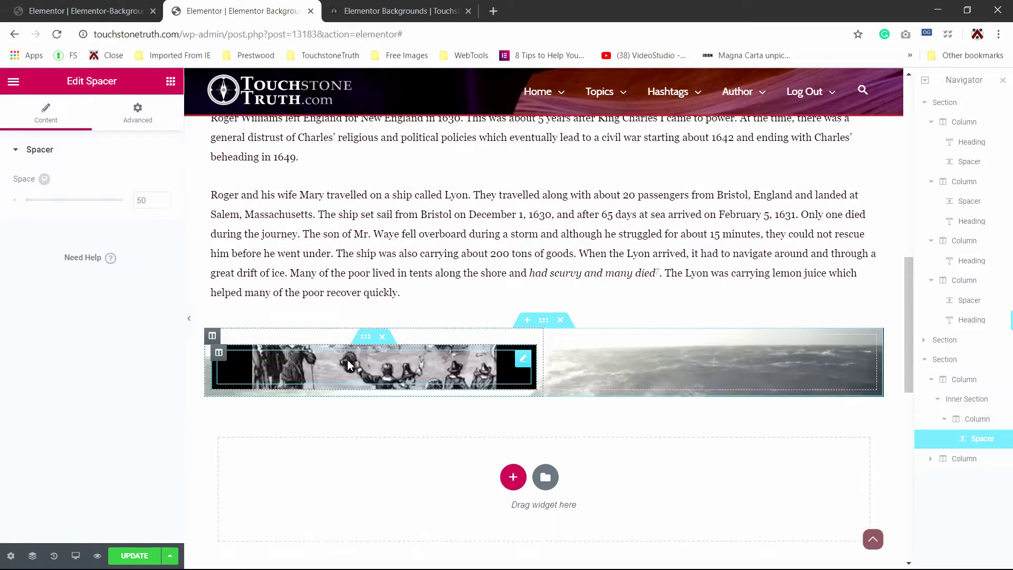
double_click(146, 200)
type("200")
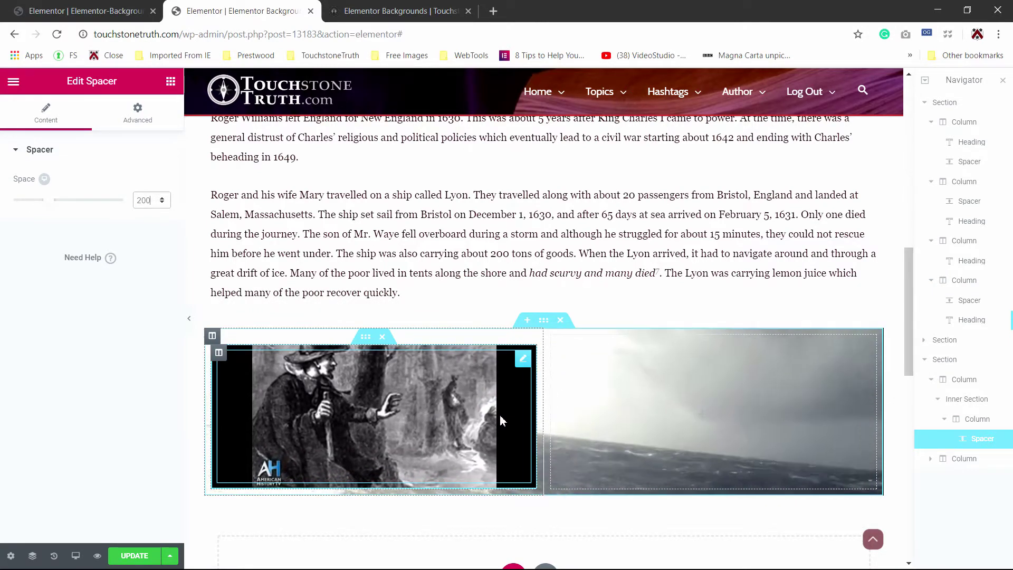
right_click(521, 368)
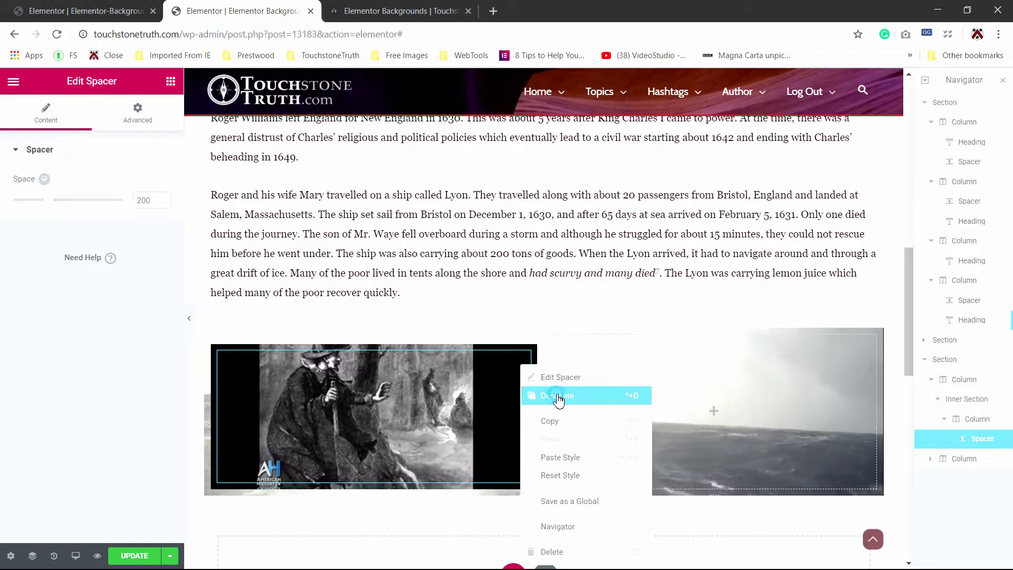
left_click(559, 395)
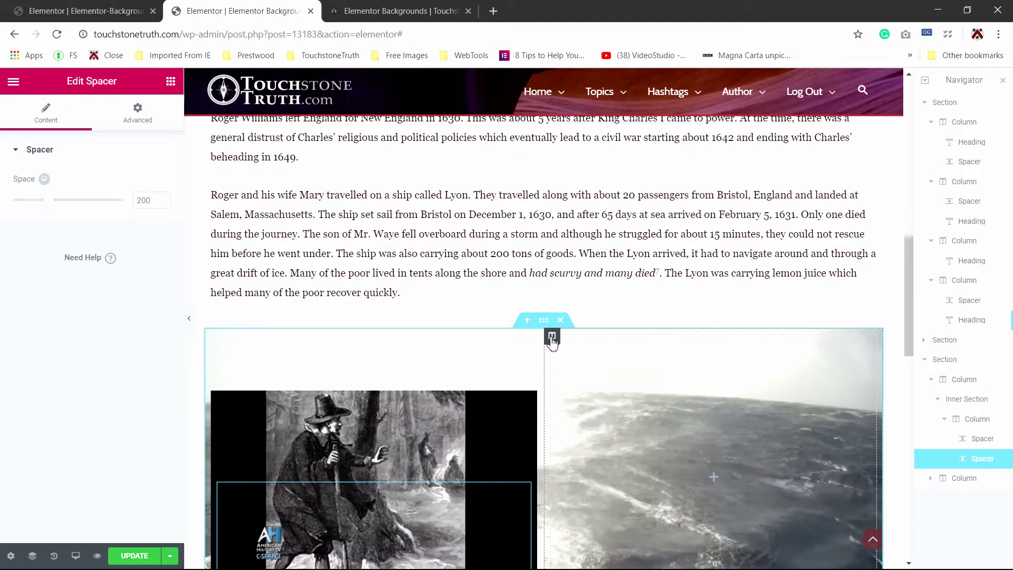
Insert an inner section into the second column of the two-column video section and delete its second inner column.
left_click(551, 337)
scroll(553, 263, "down", 3)
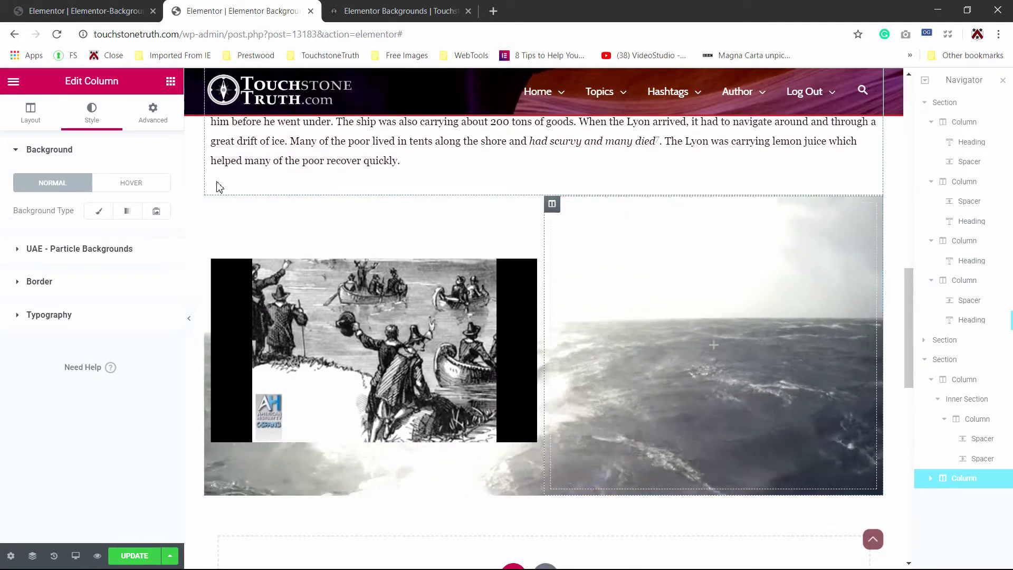
left_click(170, 80)
left_click_drag(48, 203, 264, 199)
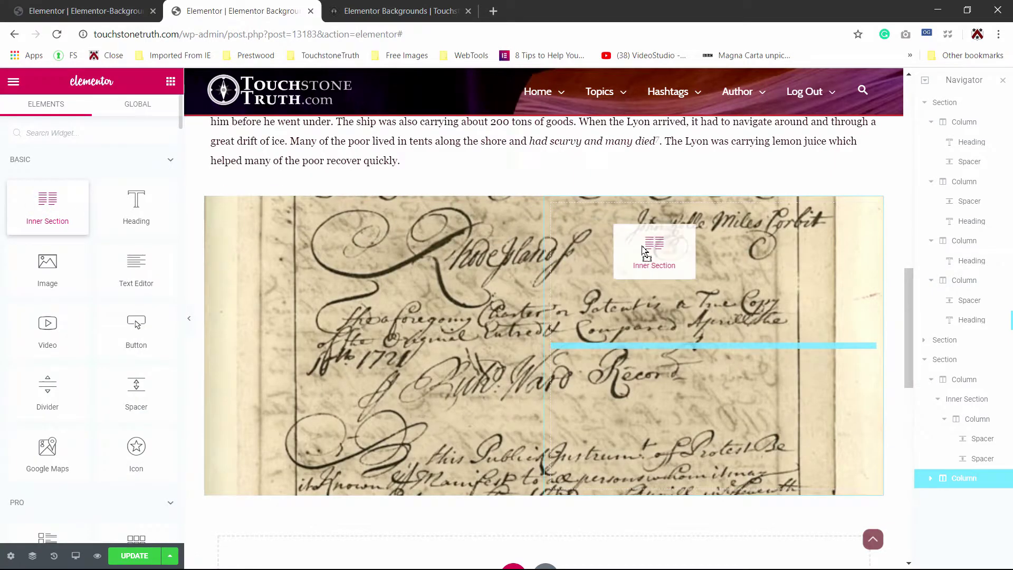
left_click_drag(643, 249, 705, 324)
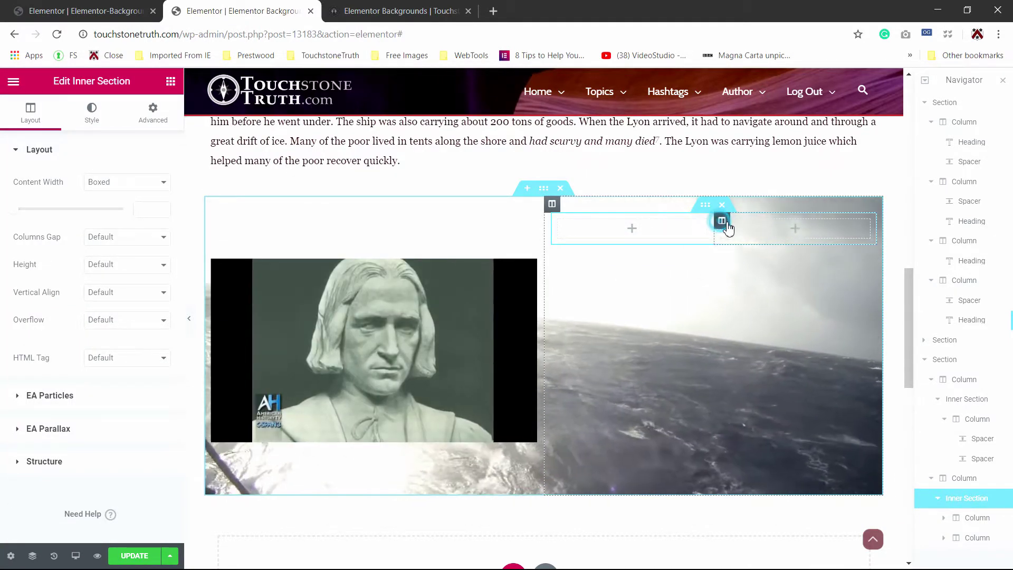
left_click(722, 221)
right_click(721, 220)
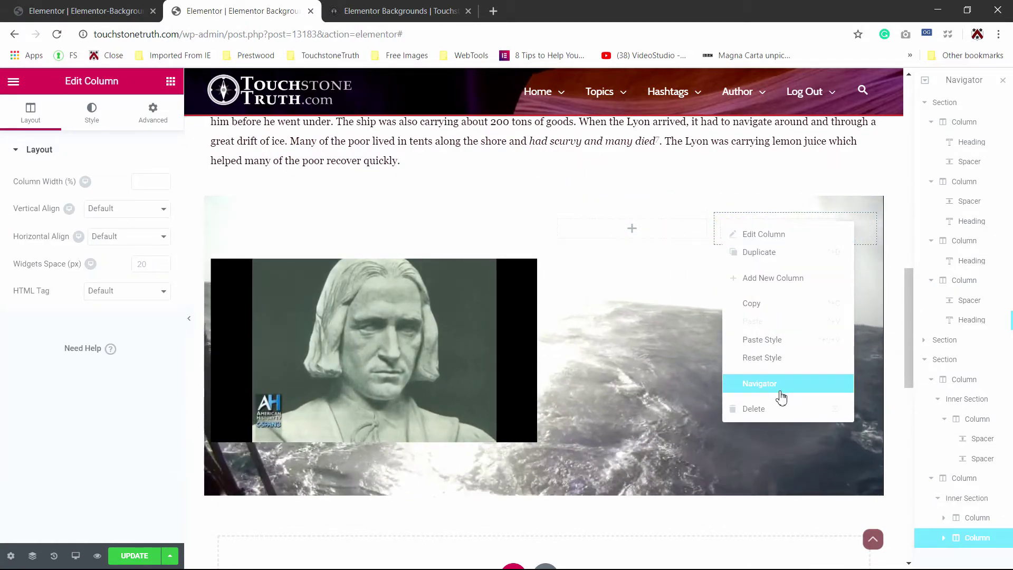
left_click(777, 409)
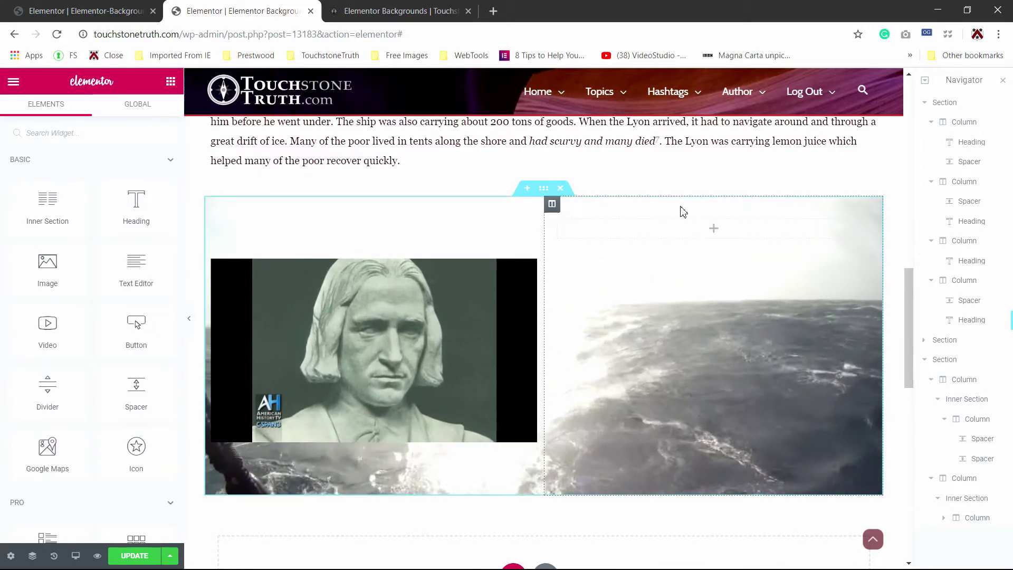
Give the second column's inner section a gradient background overlay with the near-black swatch #100219 as its first color.
left_click(705, 206)
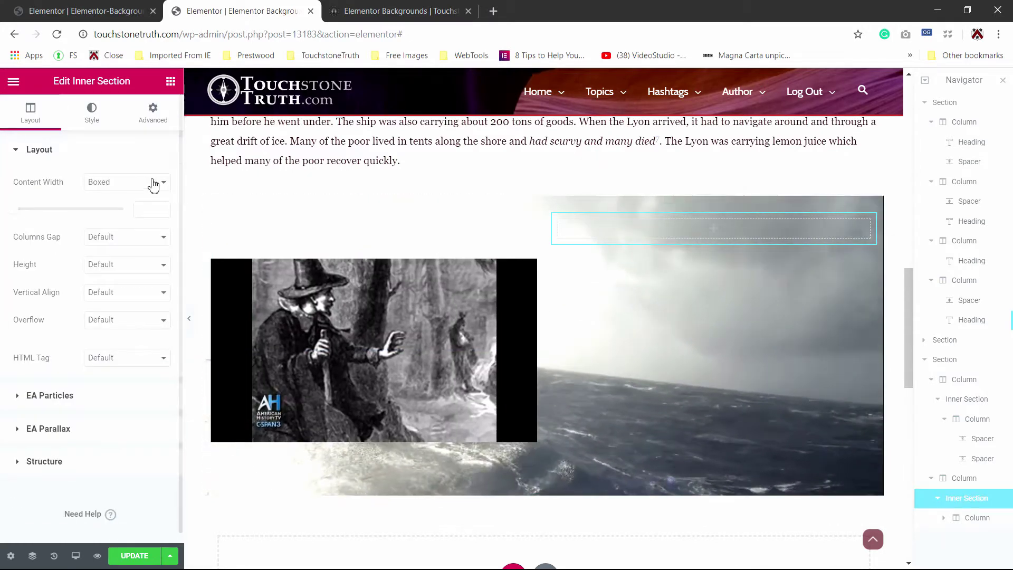
left_click(92, 113)
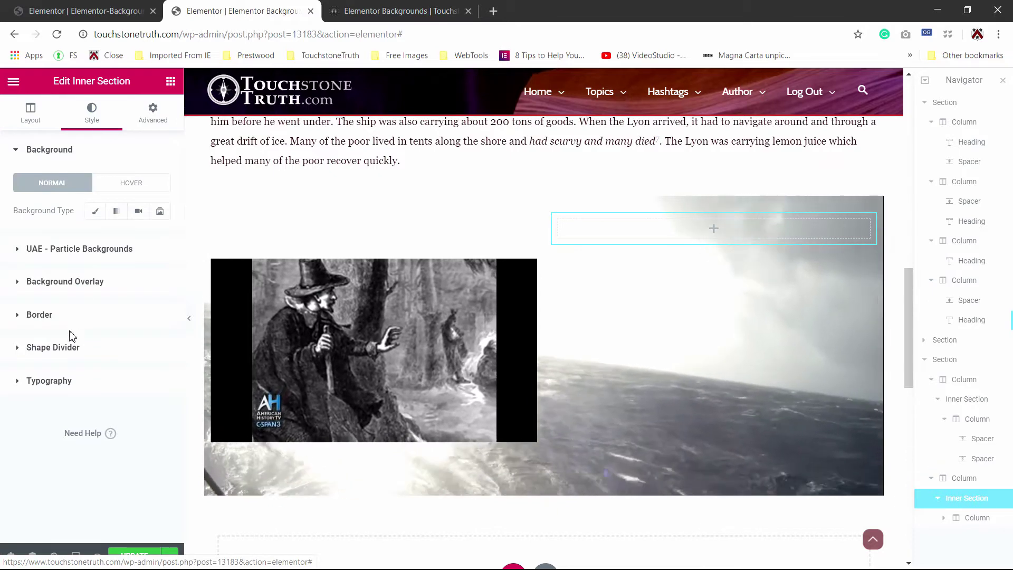
left_click(64, 281)
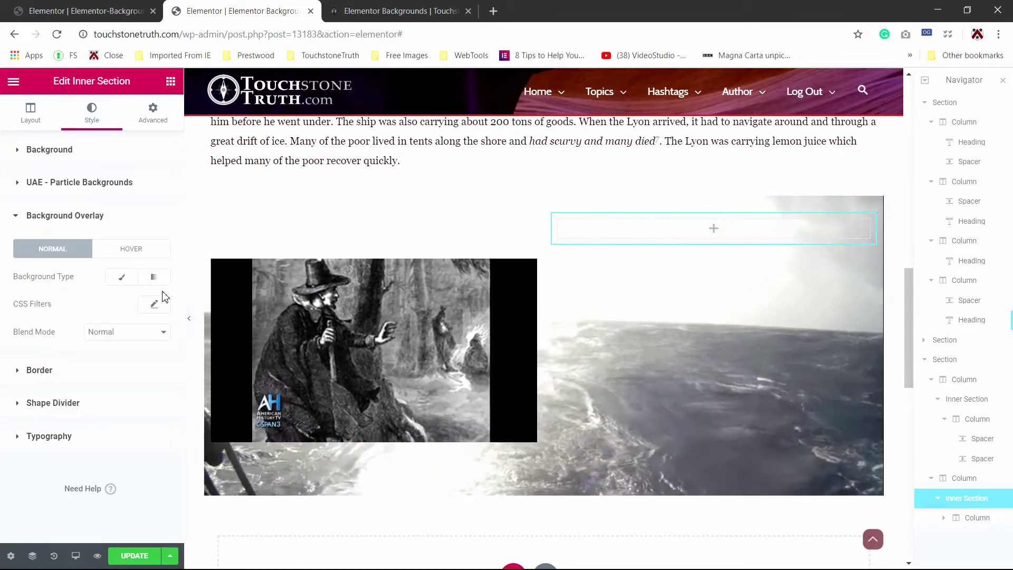
left_click(154, 277)
left_click(153, 304)
left_click(152, 304)
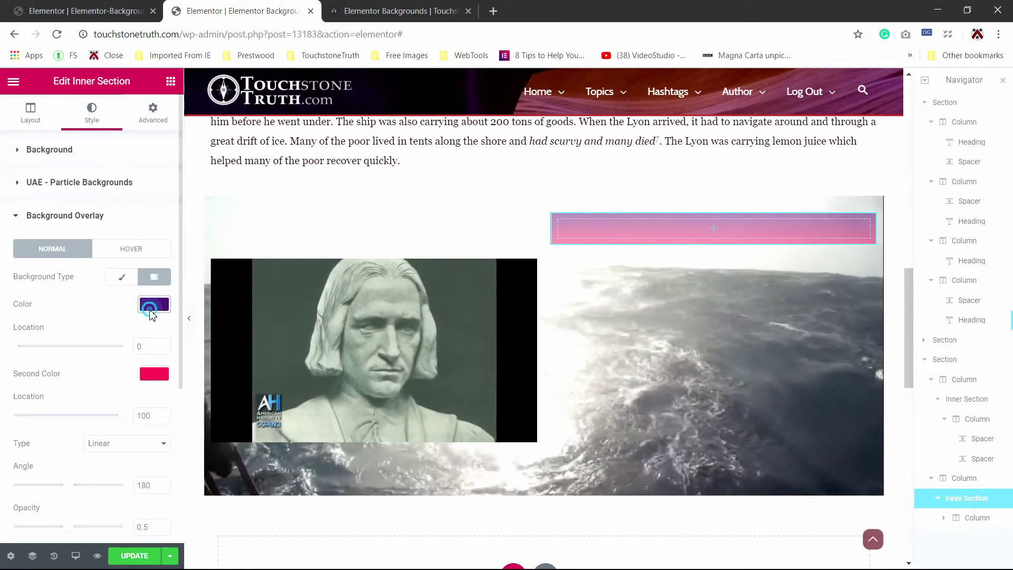
left_click(22, 478)
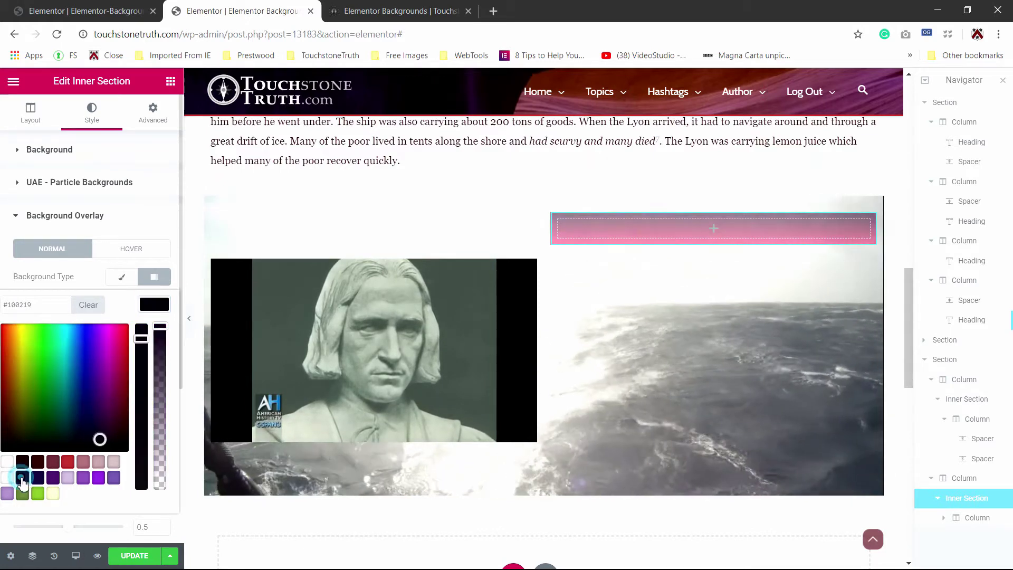
left_click(165, 304)
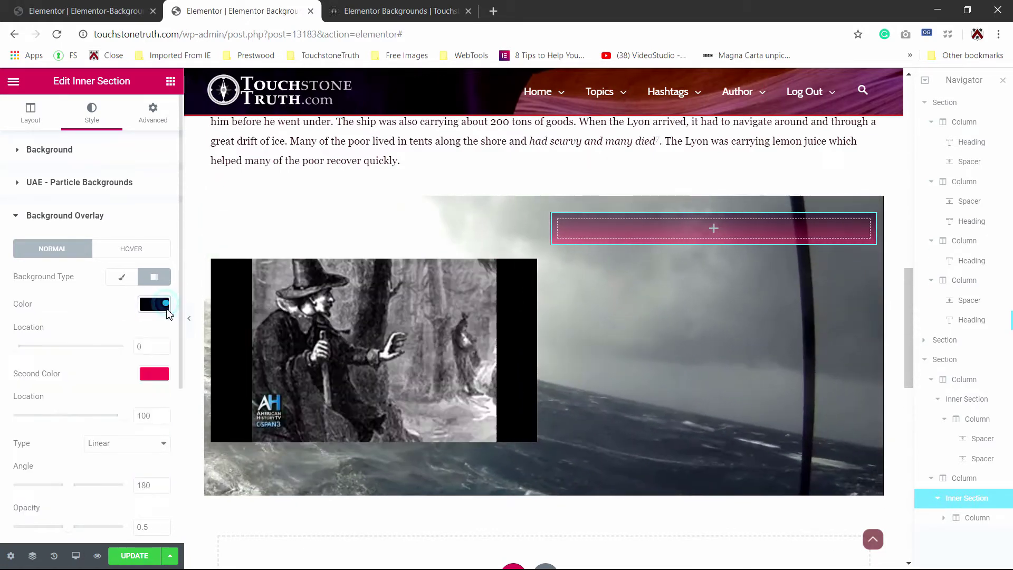
Set the overlay's second color to purple #532175 and move one spacer from the first inner section into this one.
left_click(154, 373)
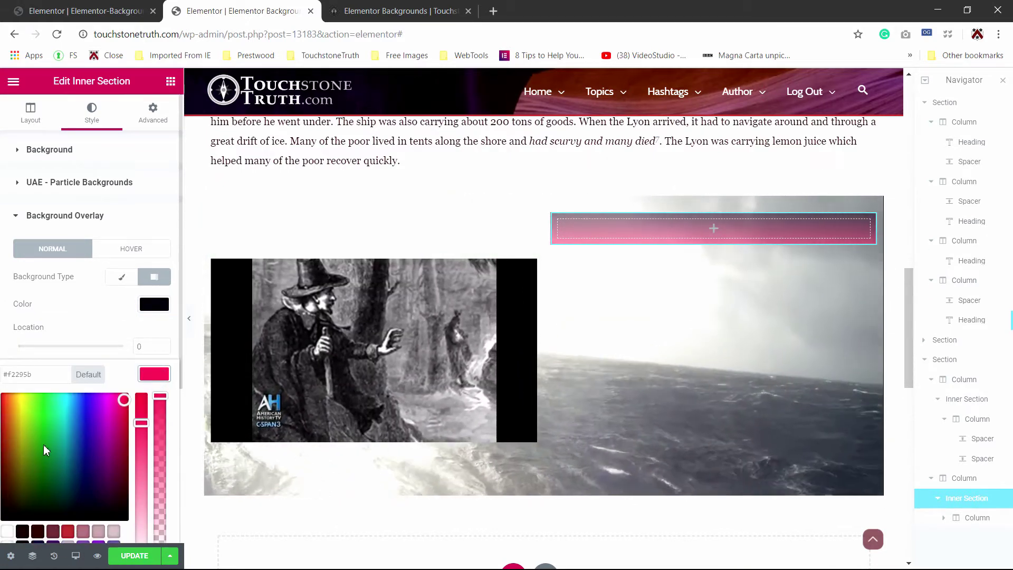
scroll(45, 450, "down", 3)
left_click(53, 382)
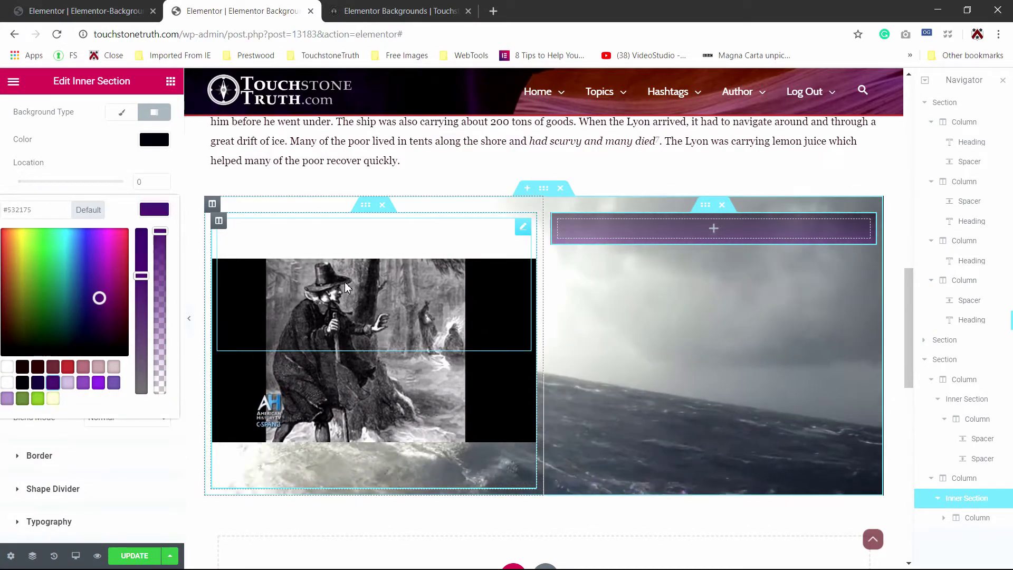
left_click_drag(346, 285, 609, 227)
Copy the Constitution heading from the four-column section and paste it below the spacer in both inner sections.
scroll(638, 444, "up", 10)
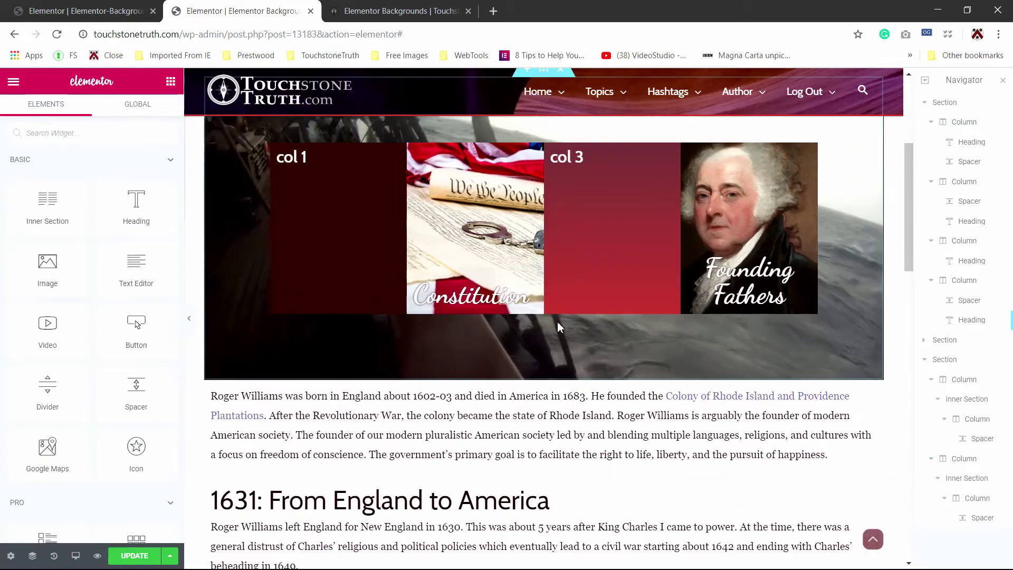
left_click(482, 298)
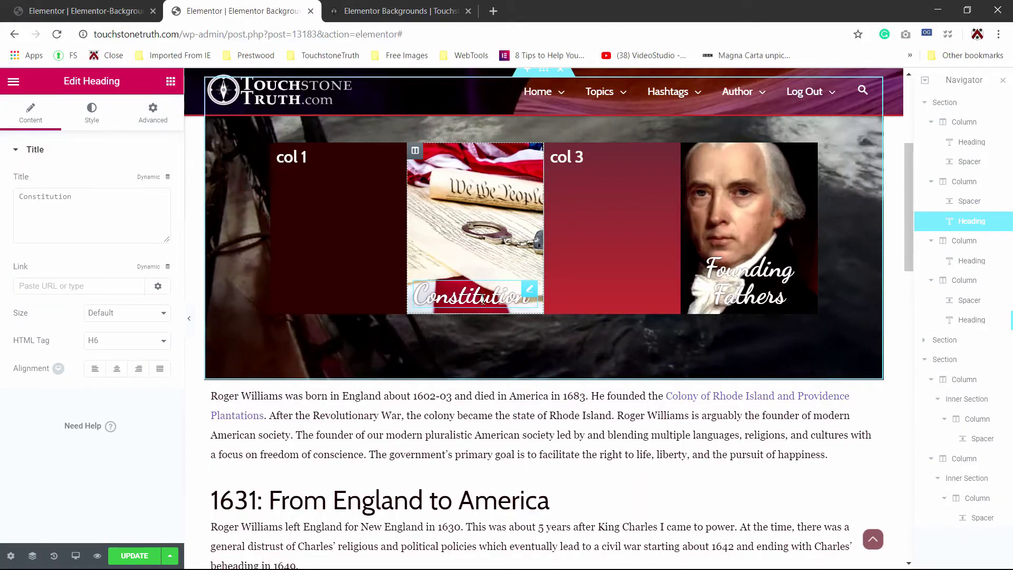
scroll(482, 298, "down", 8)
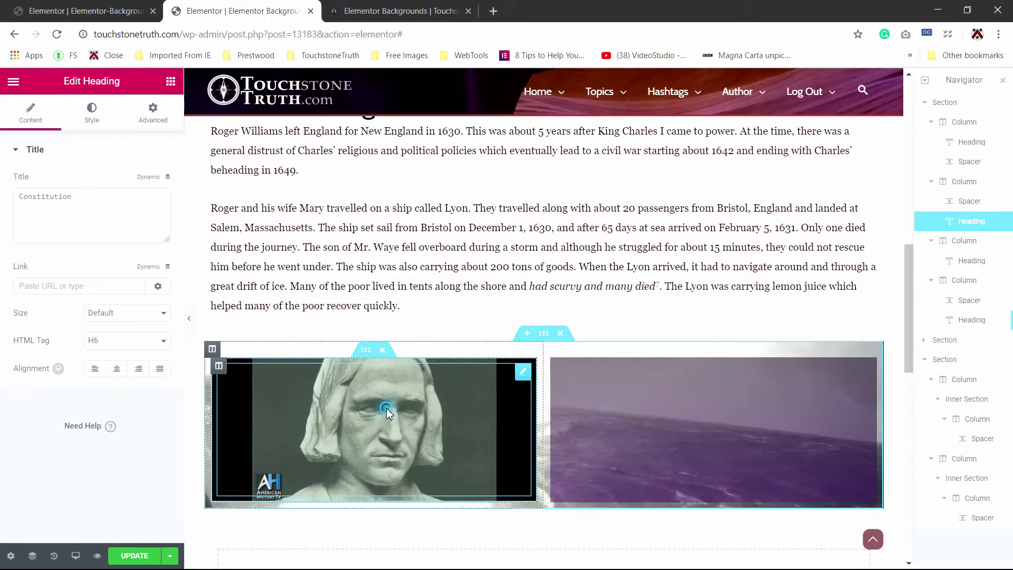
right_click(386, 409)
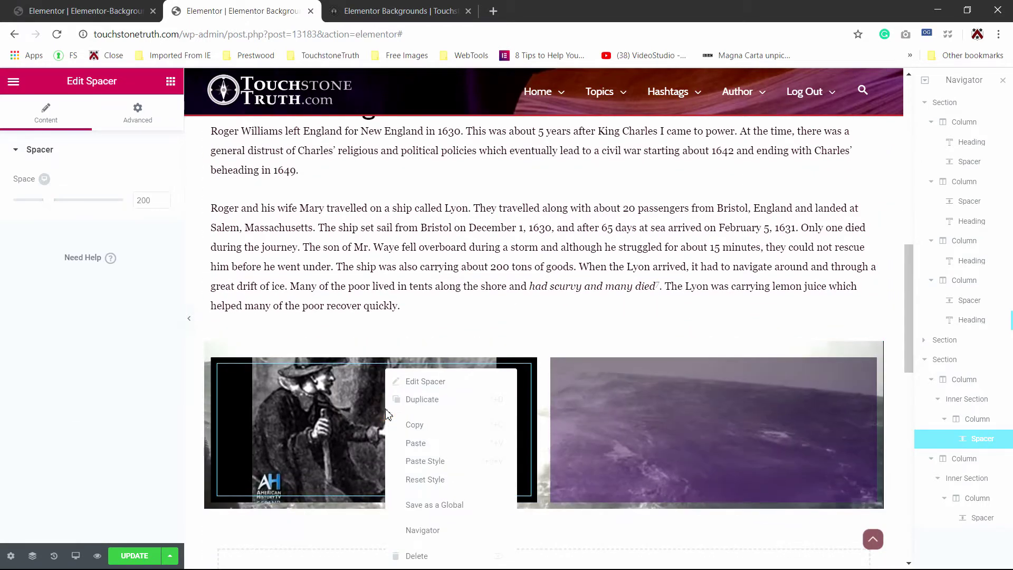
left_click(435, 443)
left_click(638, 417)
right_click(638, 417)
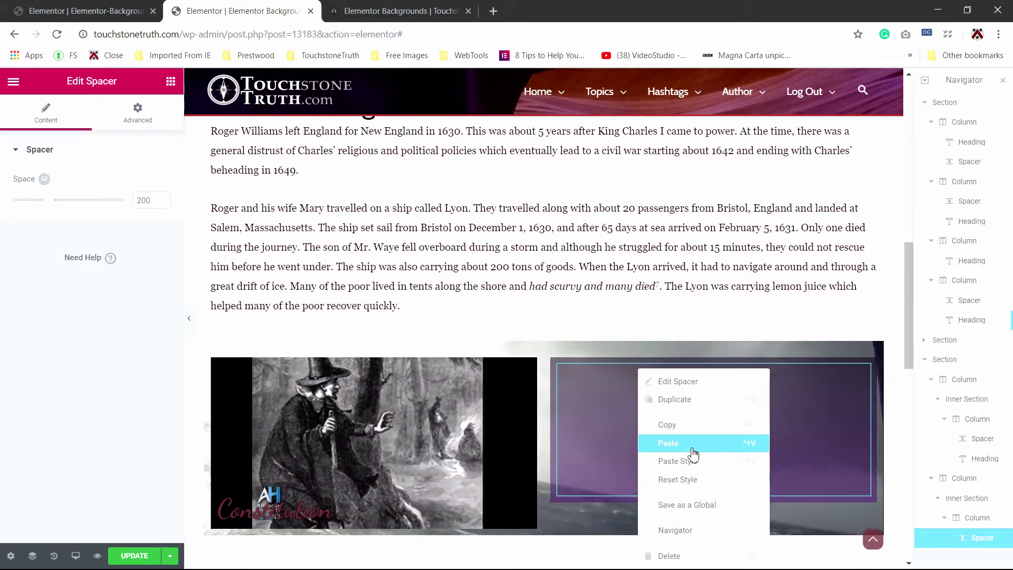
left_click(668, 443)
scroll(580, 454, "down", 1)
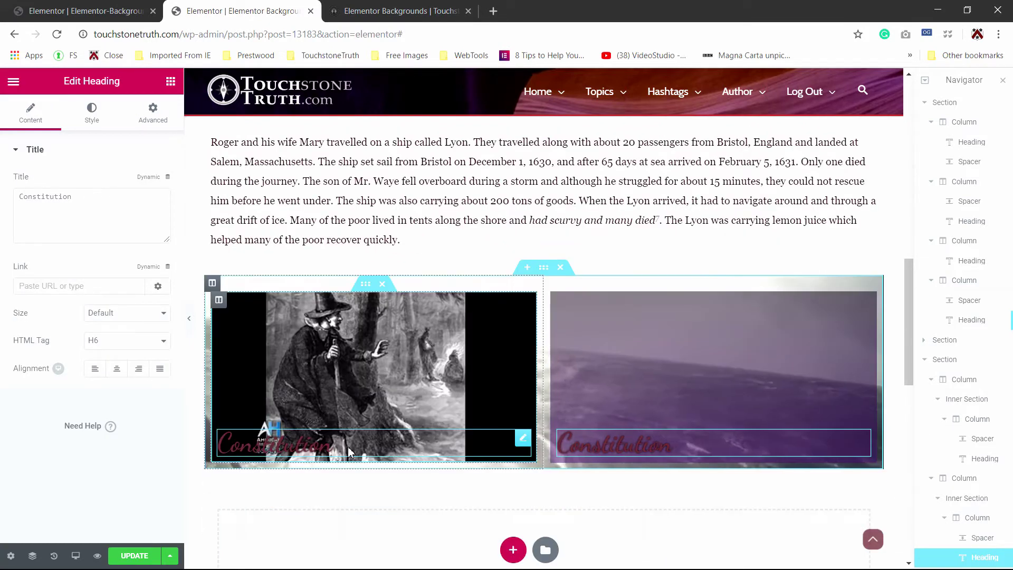
Right-align the heading in the first inner section and change its title to "Roger Williams".
left_click(496, 454)
left_click(139, 369)
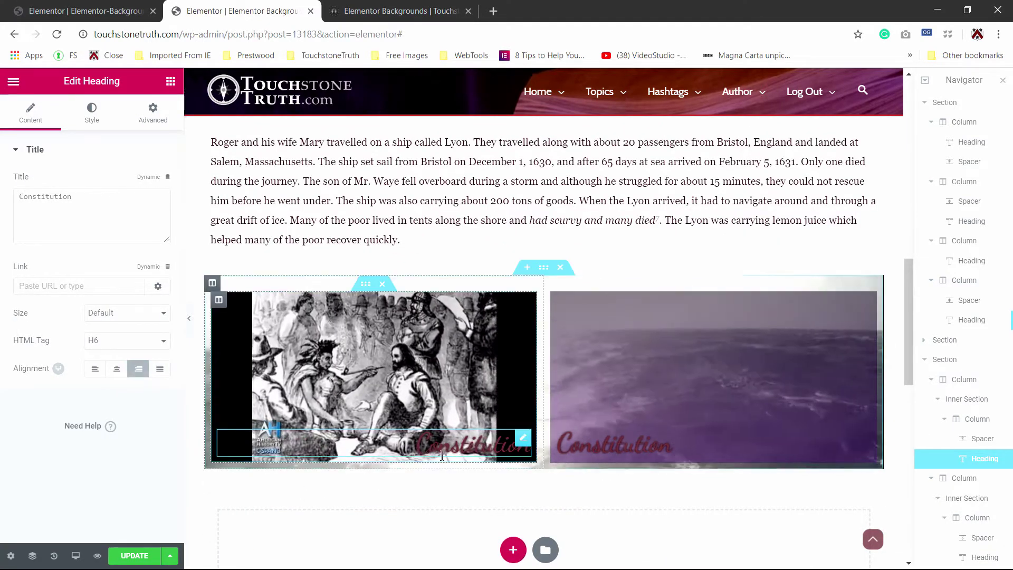
left_click(62, 193)
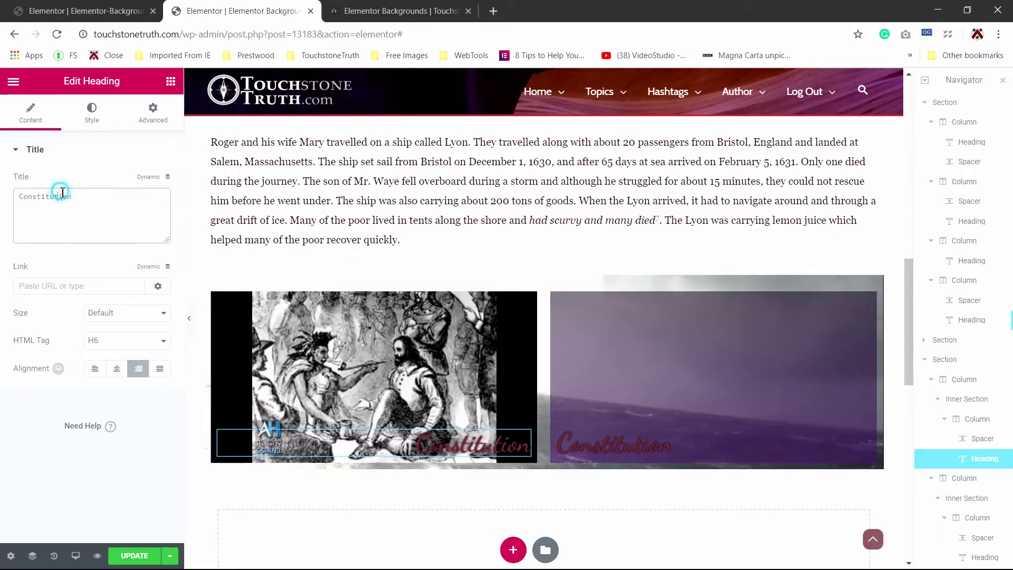
double_click(62, 192)
type("Ro")
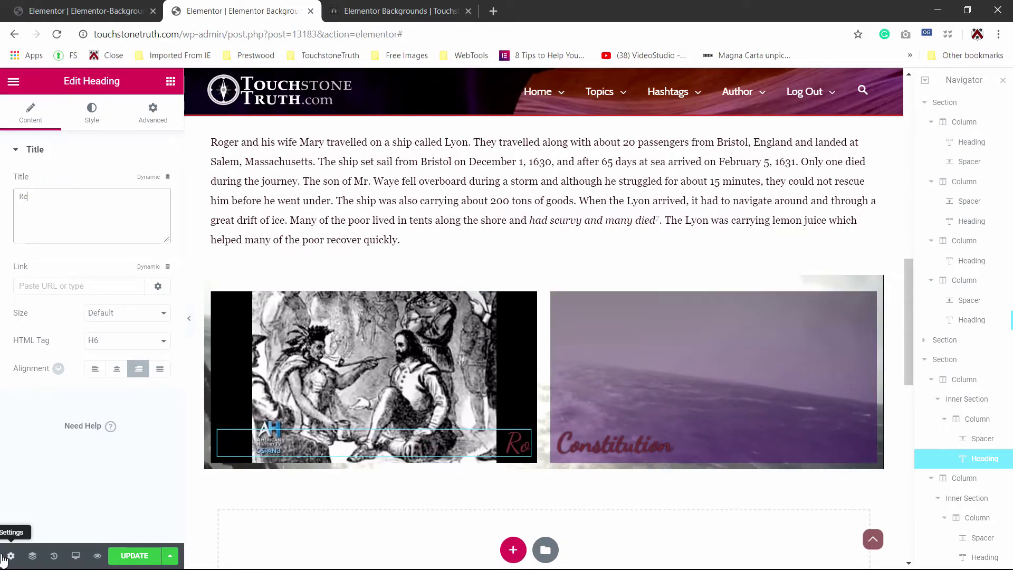
type("ger Williams")
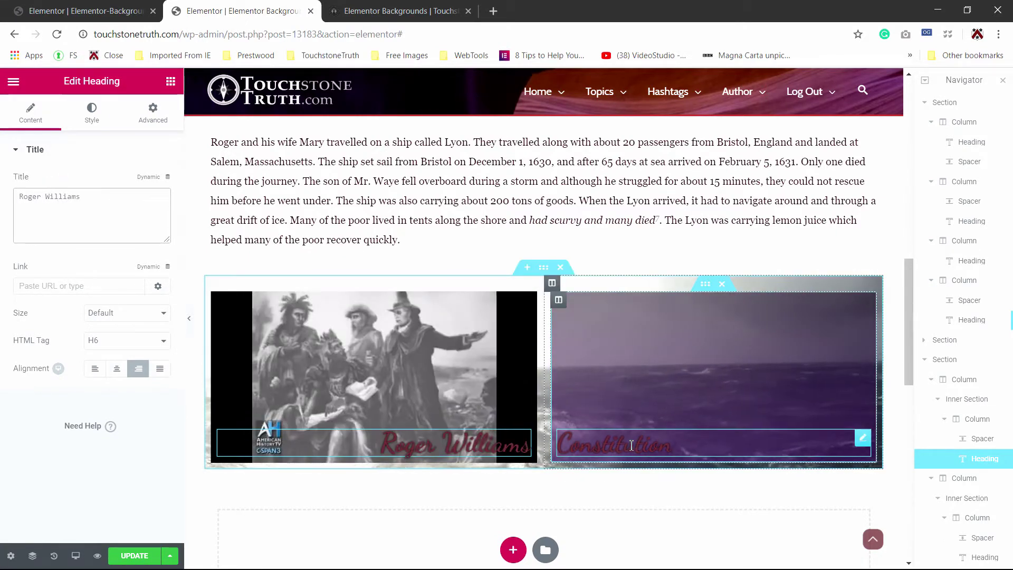
Change the title of the second inner section's heading to "...to America in 1631!".
left_click(630, 445)
double_click(85, 196)
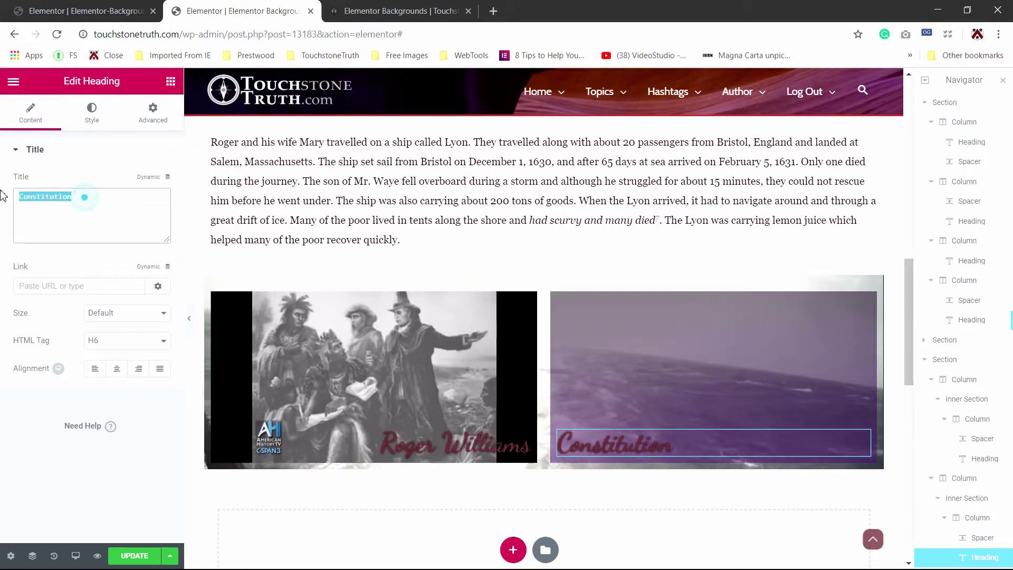
type("...t")
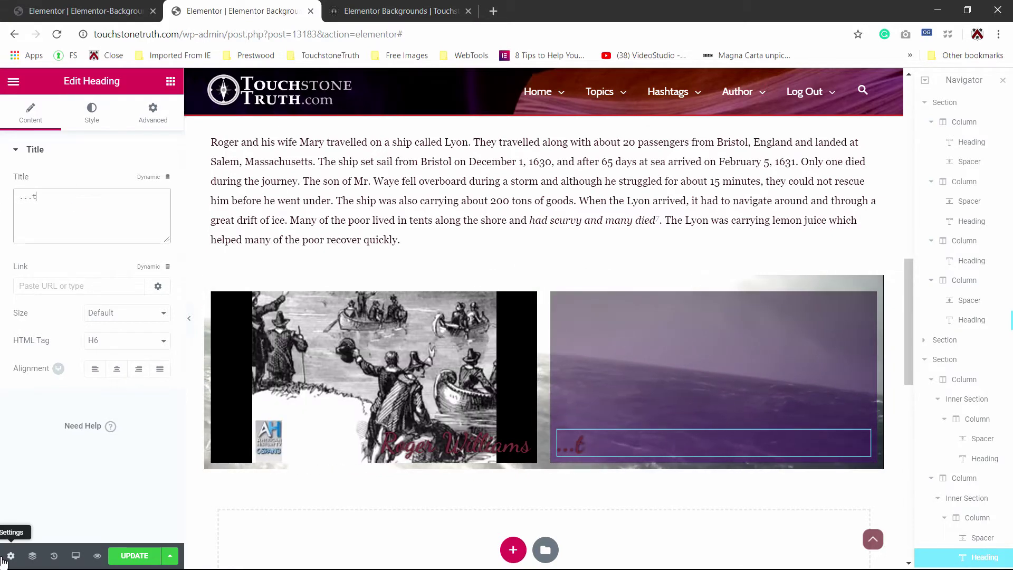
type("o america i")
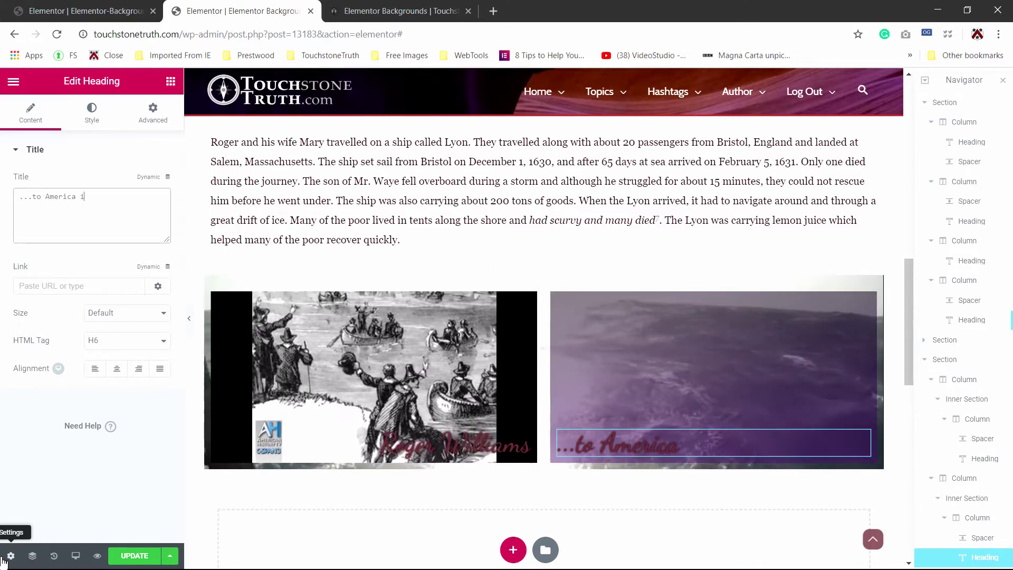
type("n 1631!")
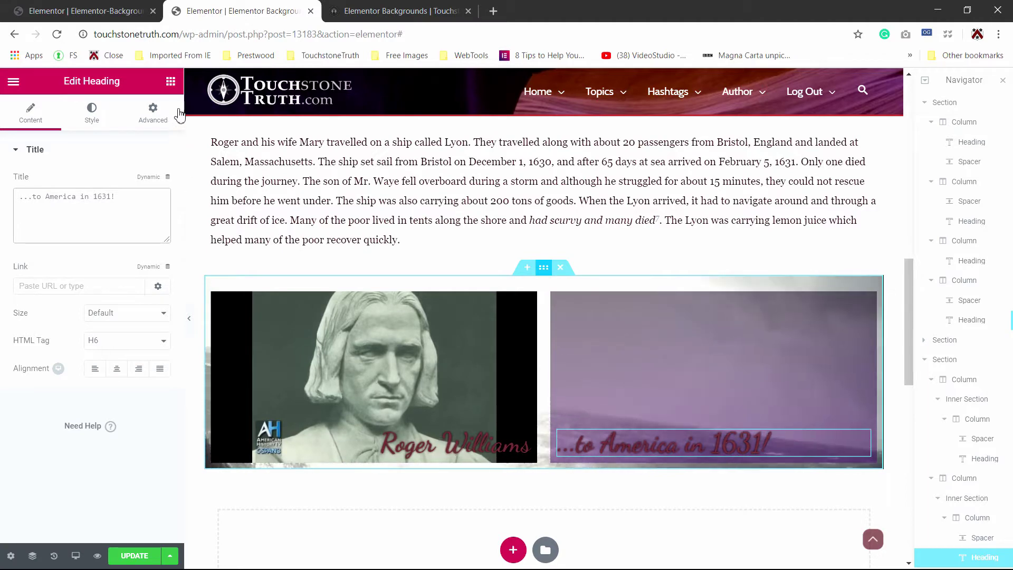
Set the heading color in the two-column section's typography style to white (#fffefe).
left_click(543, 267)
left_click(93, 117)
scroll(56, 441, "down", 5)
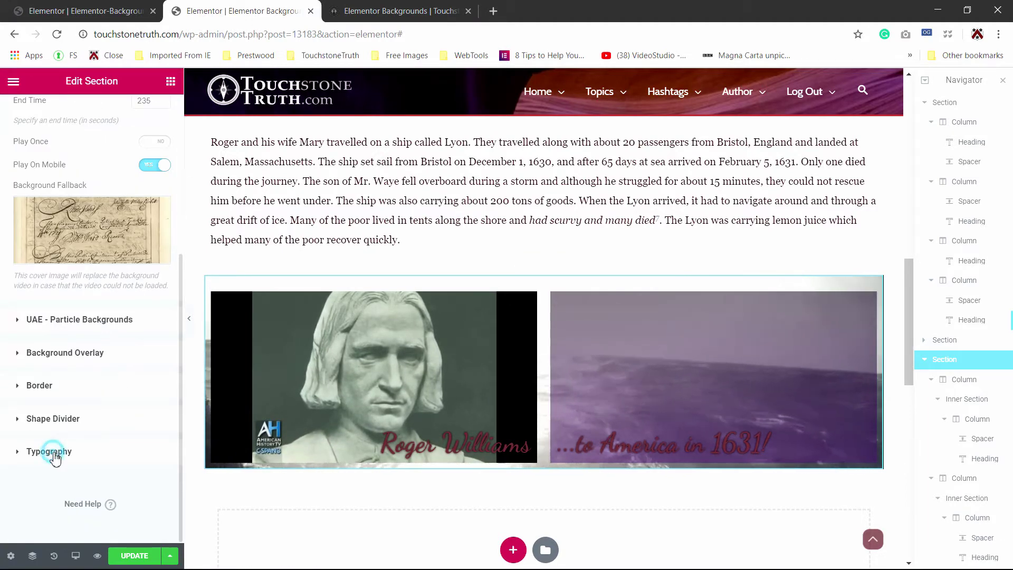
left_click(55, 453)
left_click(158, 348)
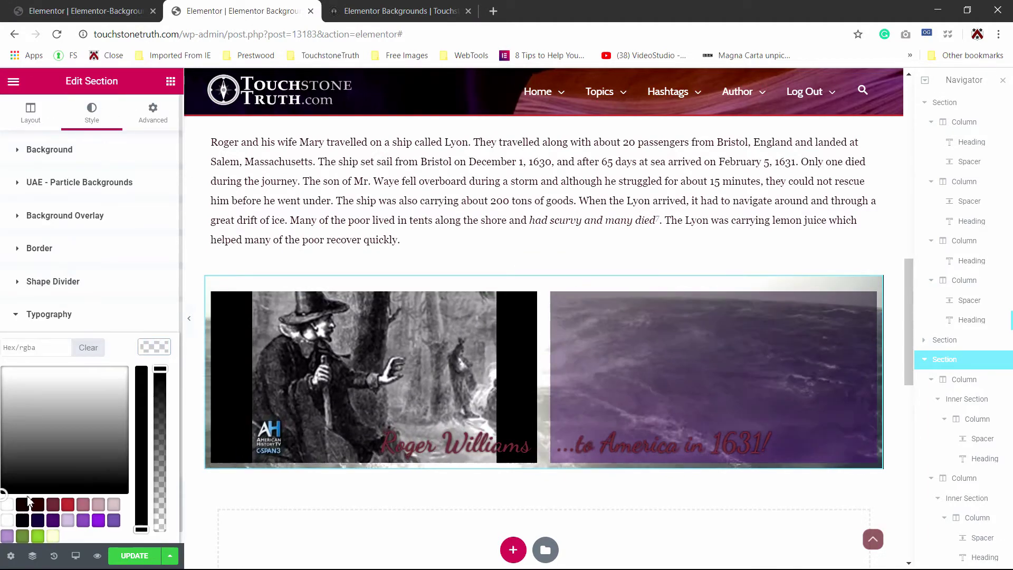
left_click(7, 504)
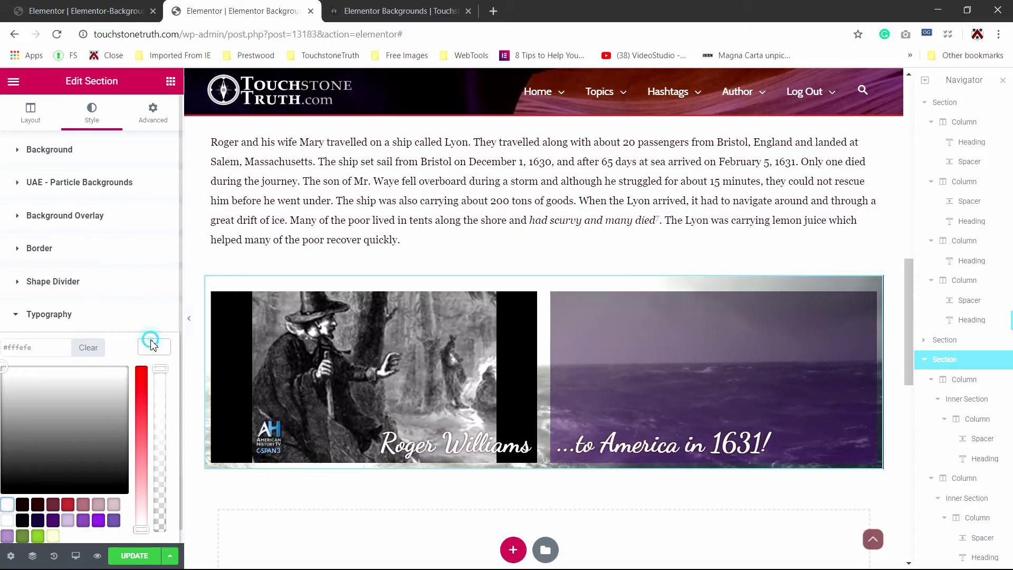
left_click(153, 344)
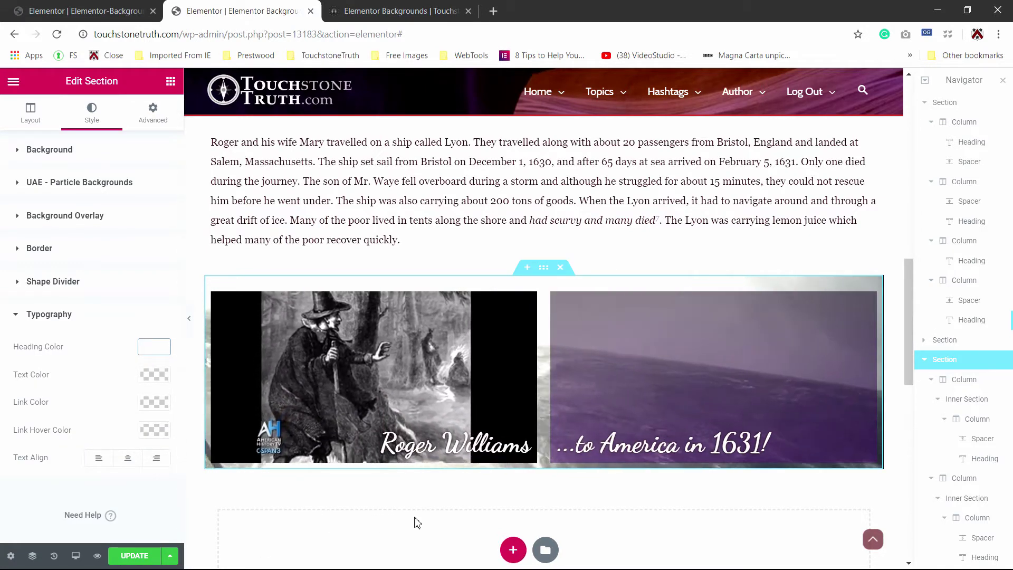
scroll(417, 522, "up", 9)
scroll(609, 426, "down", 4)
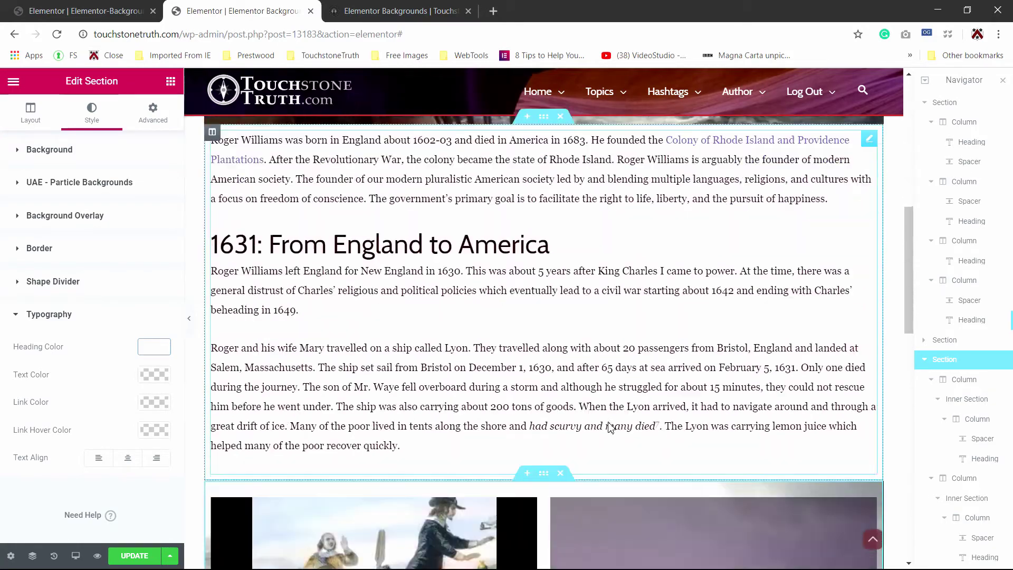